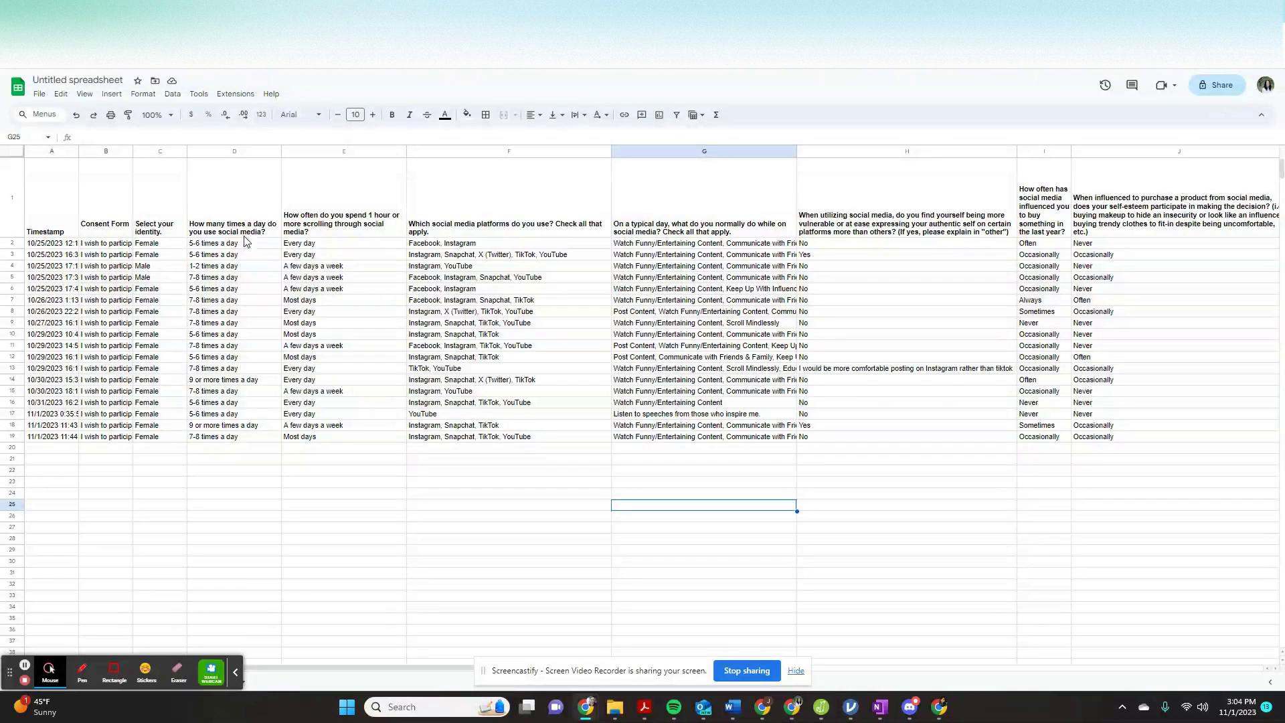
Step: Review the daily-use answers in column D and insert an empty column to its right
click(246, 254)
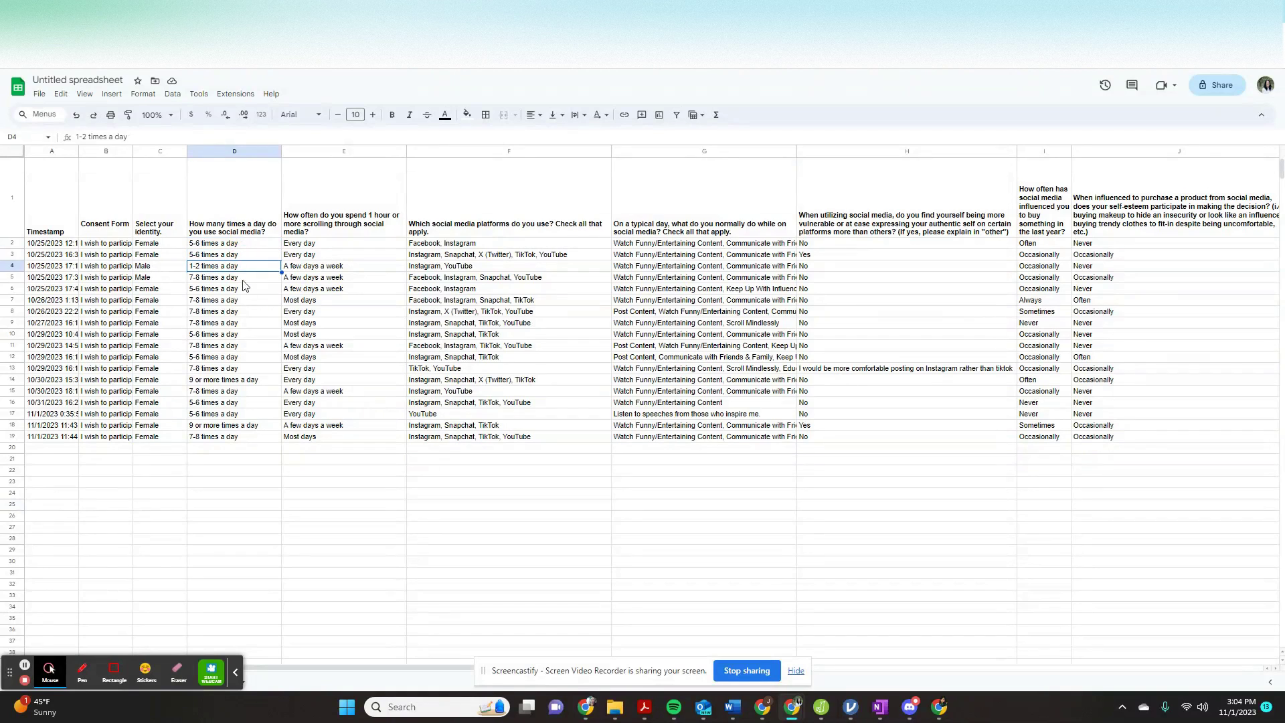
click(243, 279)
click(242, 348)
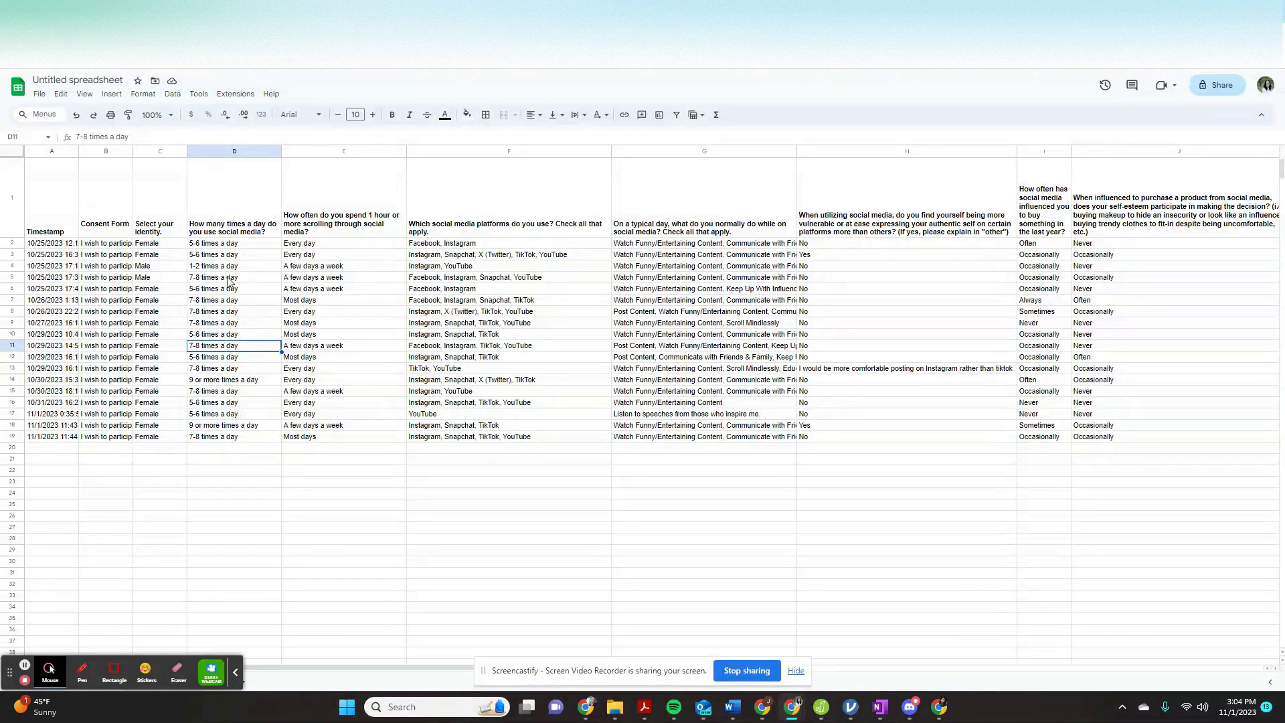
click(244, 246)
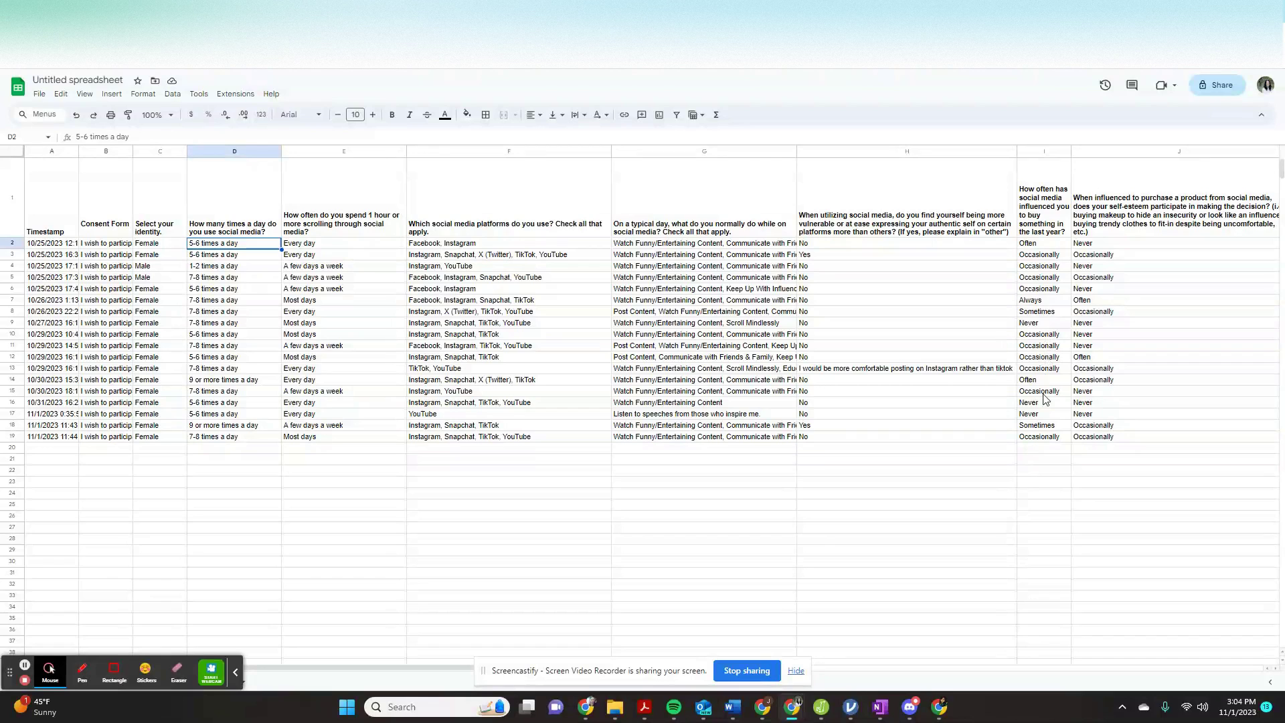
click(246, 152)
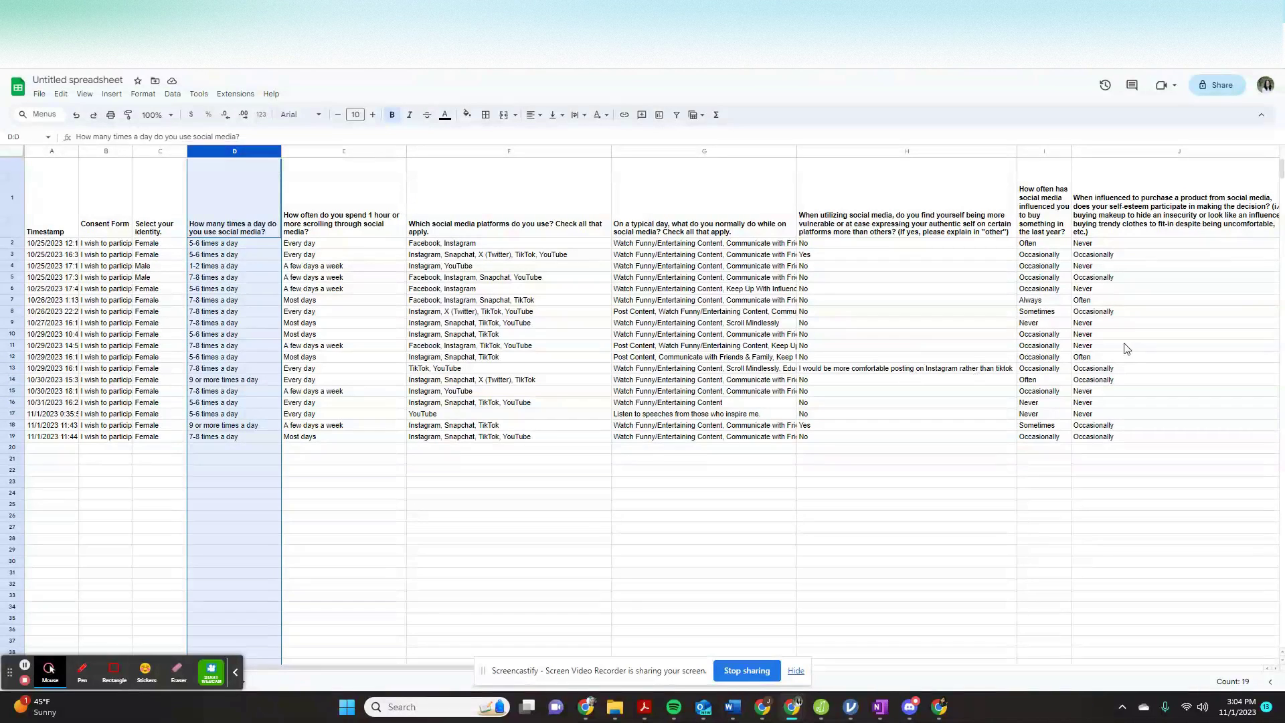
right_click(233, 156)
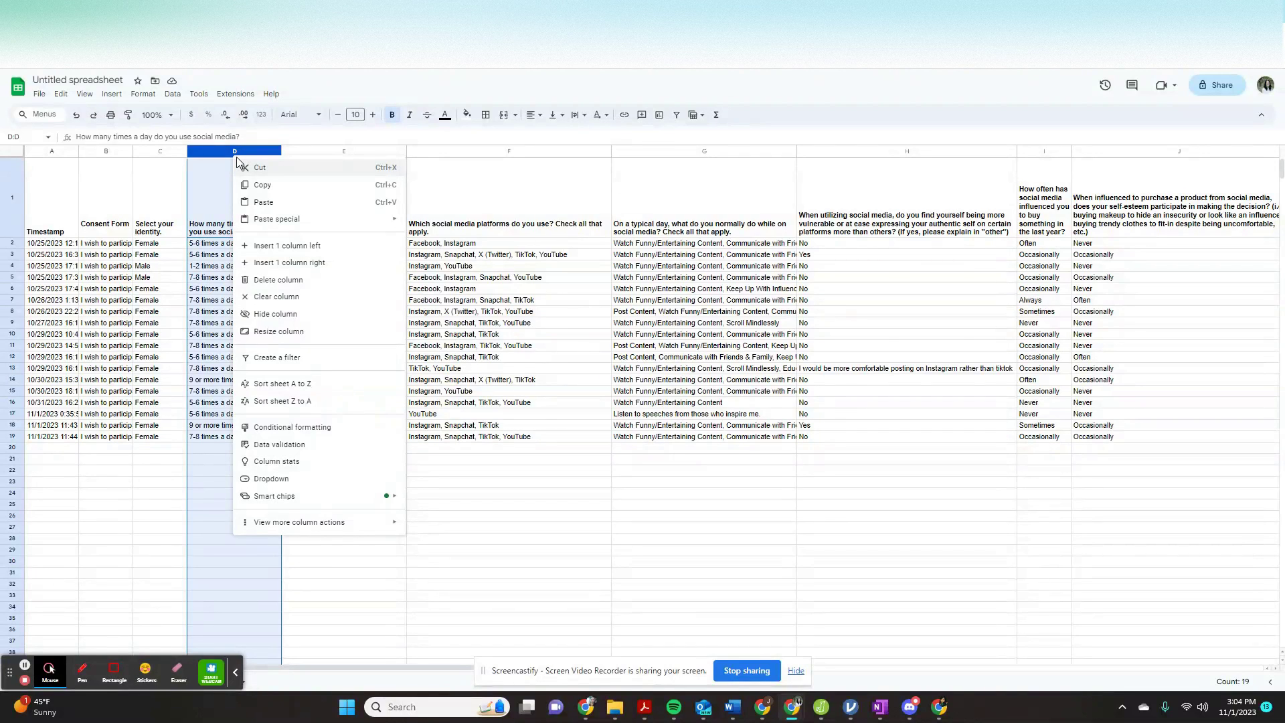
click(301, 263)
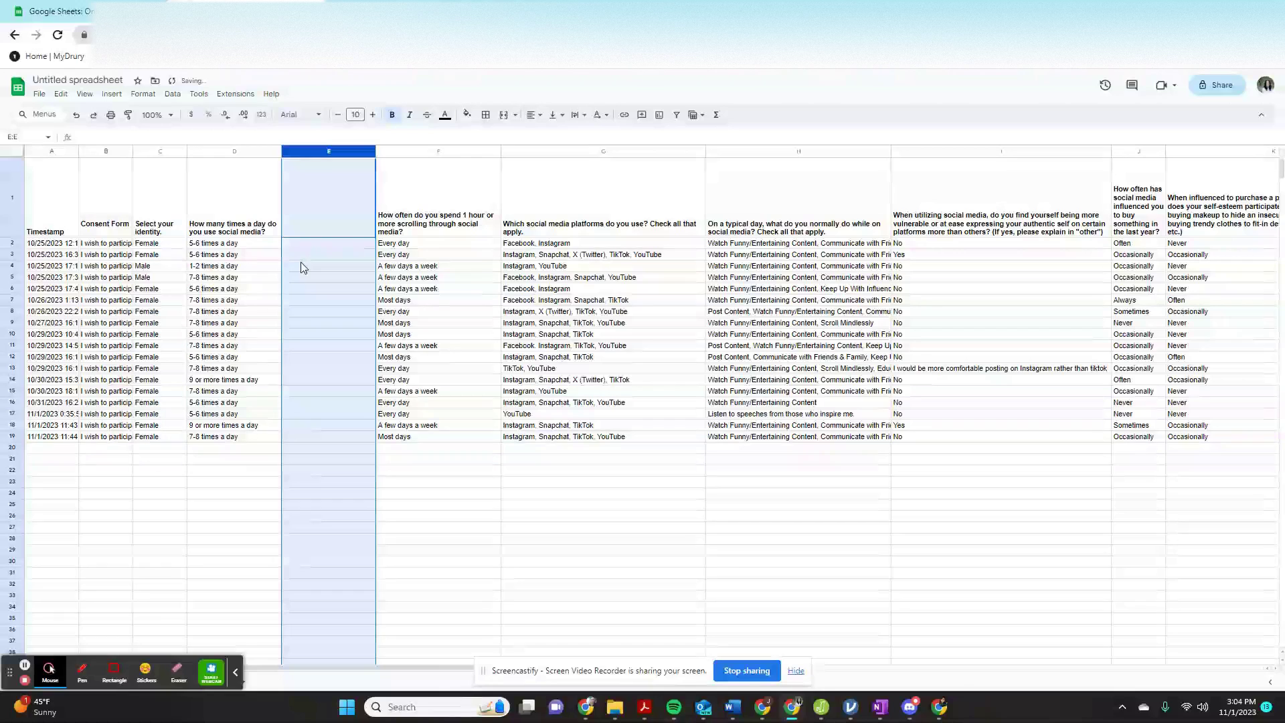
drag(67, 666, 1105, 647)
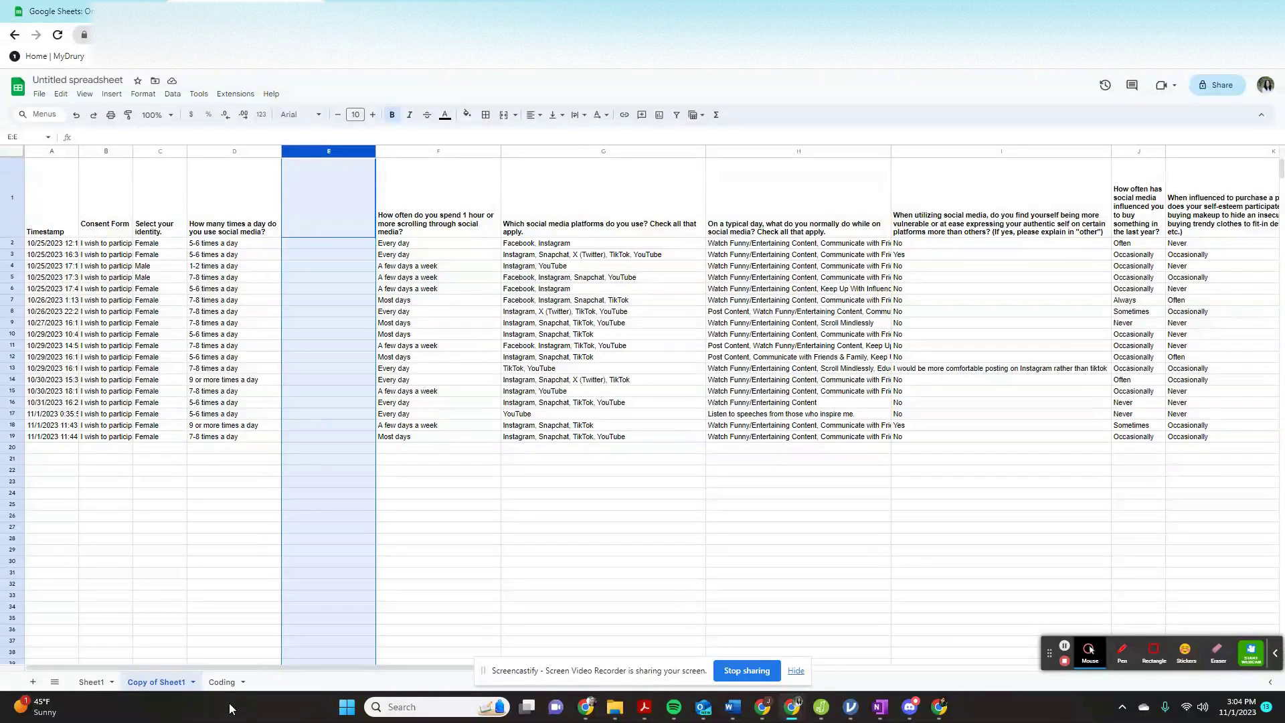
Step: Clear cells A1:C6 on the Coding sheet, then return to Copy of Sheet1
click(223, 681)
drag(60, 169, 192, 239)
key(Delete)
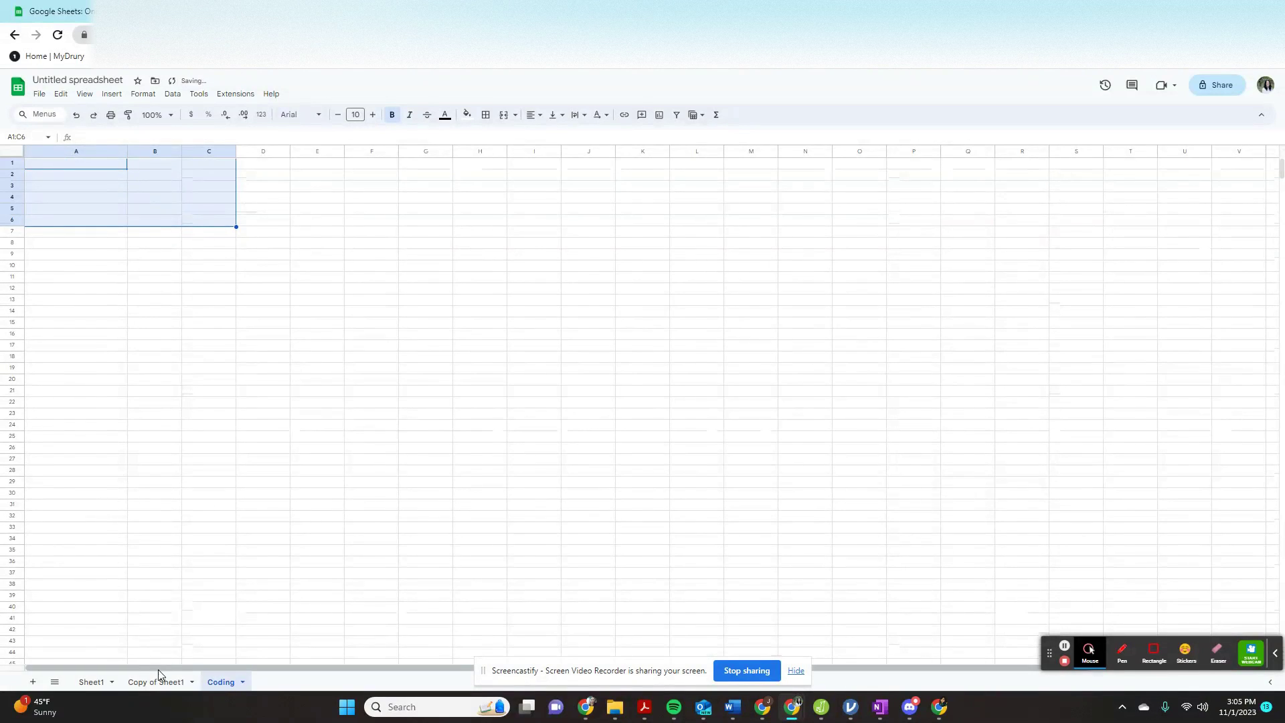
click(161, 682)
click(341, 225)
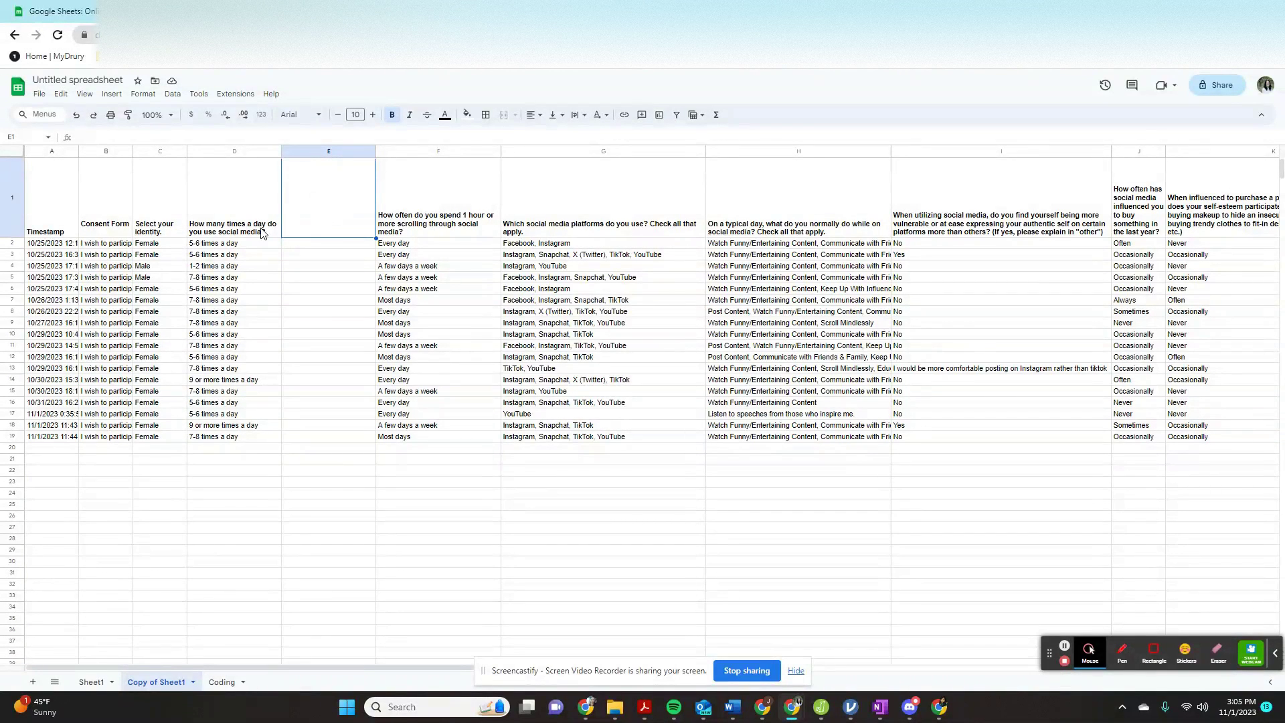
Step: Set E1 to the D1 question text followed by '(coded)'
click(235, 231)
key(ctrl+c)
click(310, 217)
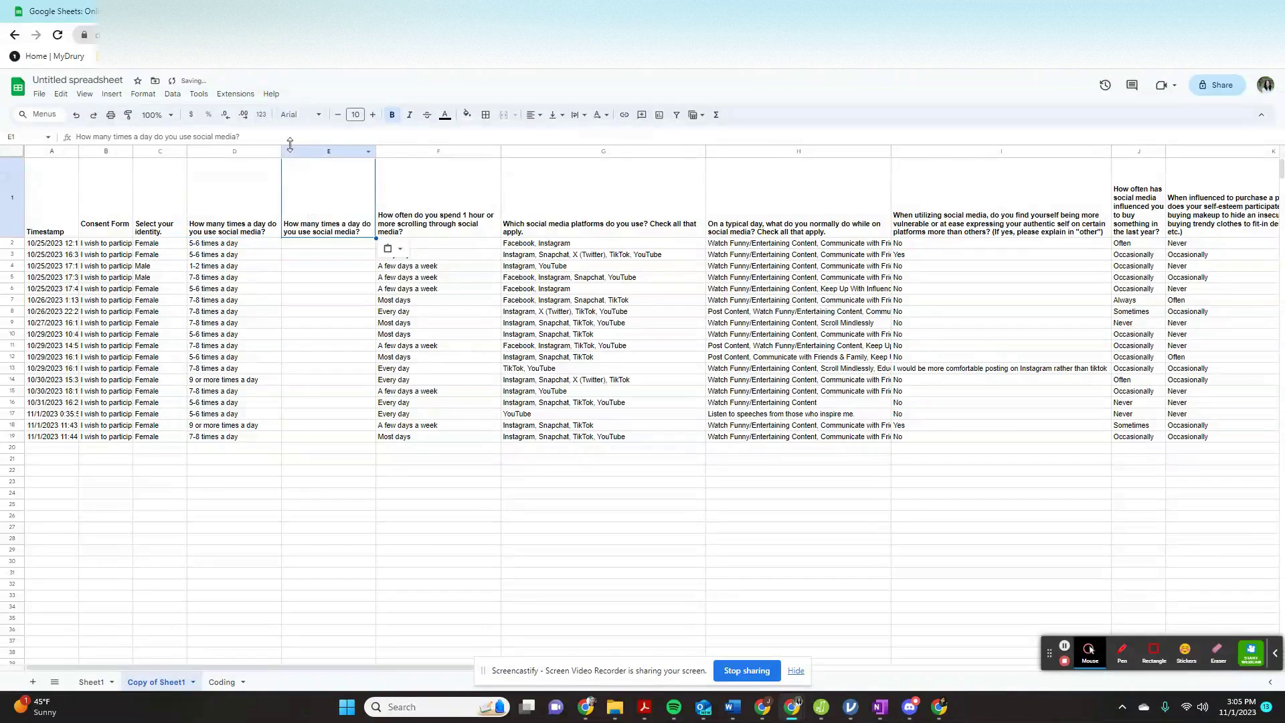
click(260, 137)
key(ctrl+v)
text((coded))
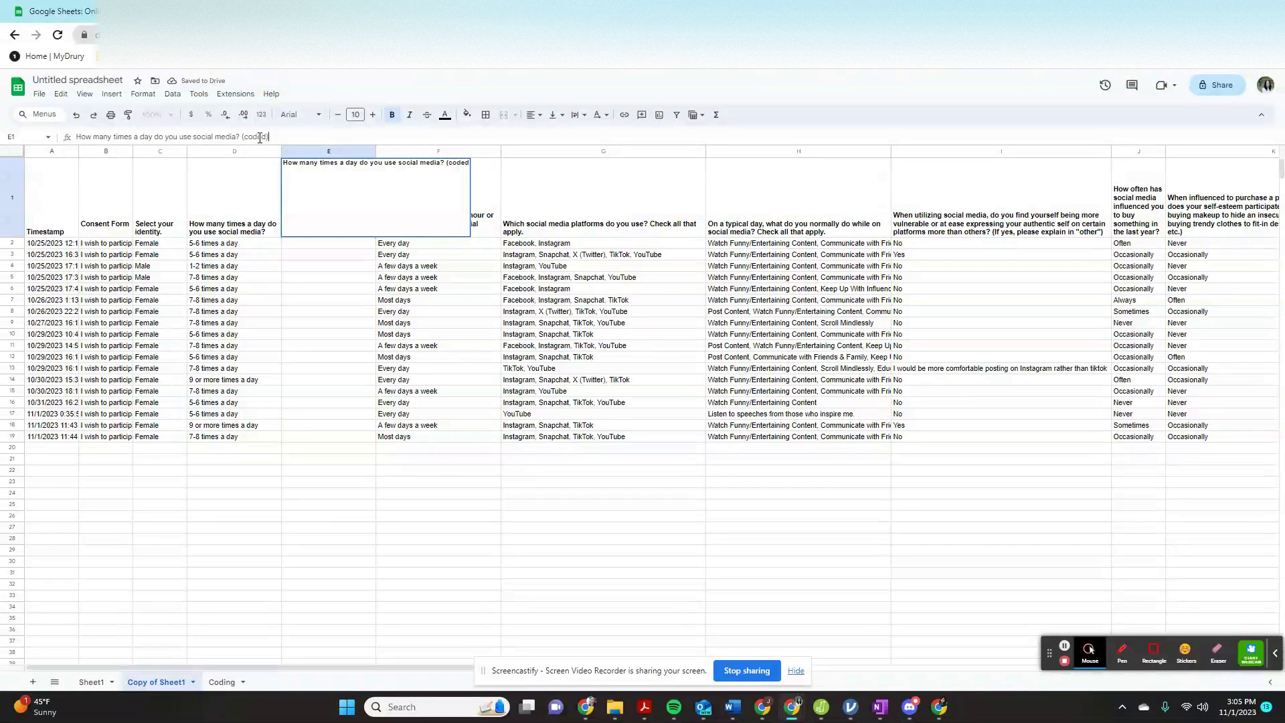
key(Return)
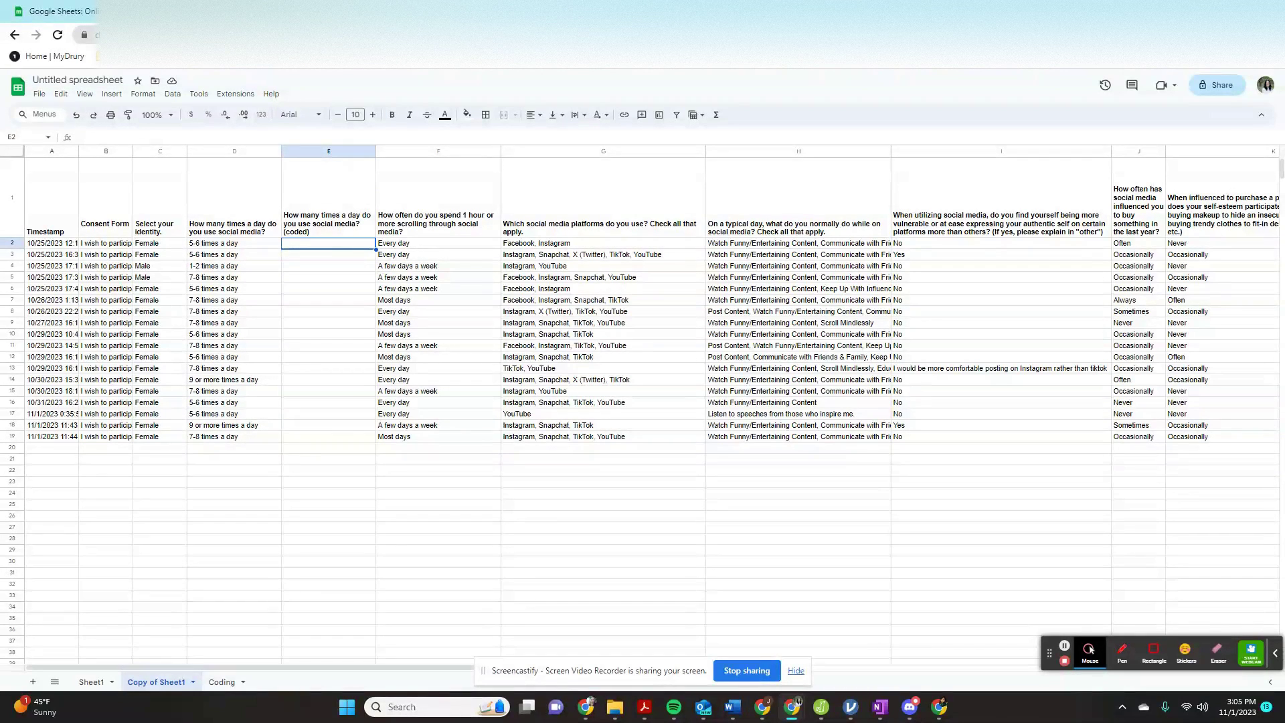
Step: Paste the QUERY(UNIQUE(D2:D19)) formula into D22 and keep only its values in D22:D25
key(alt+Tab)
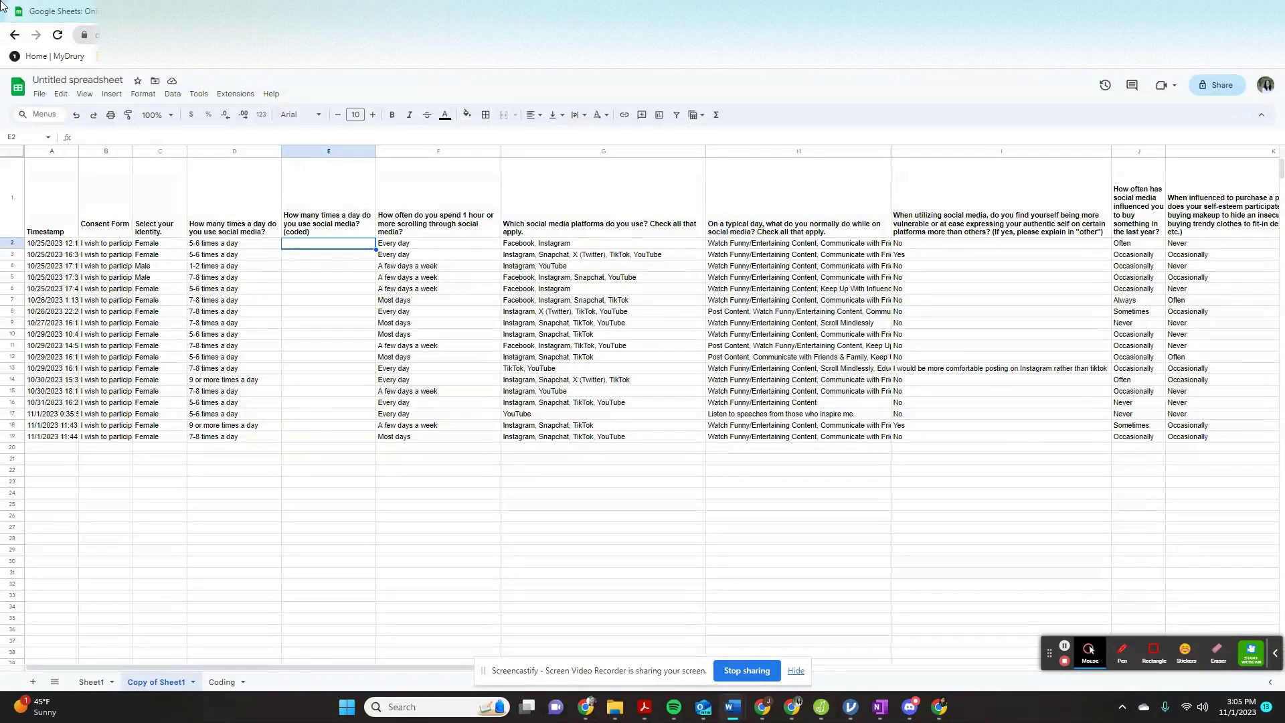
click(211, 471)
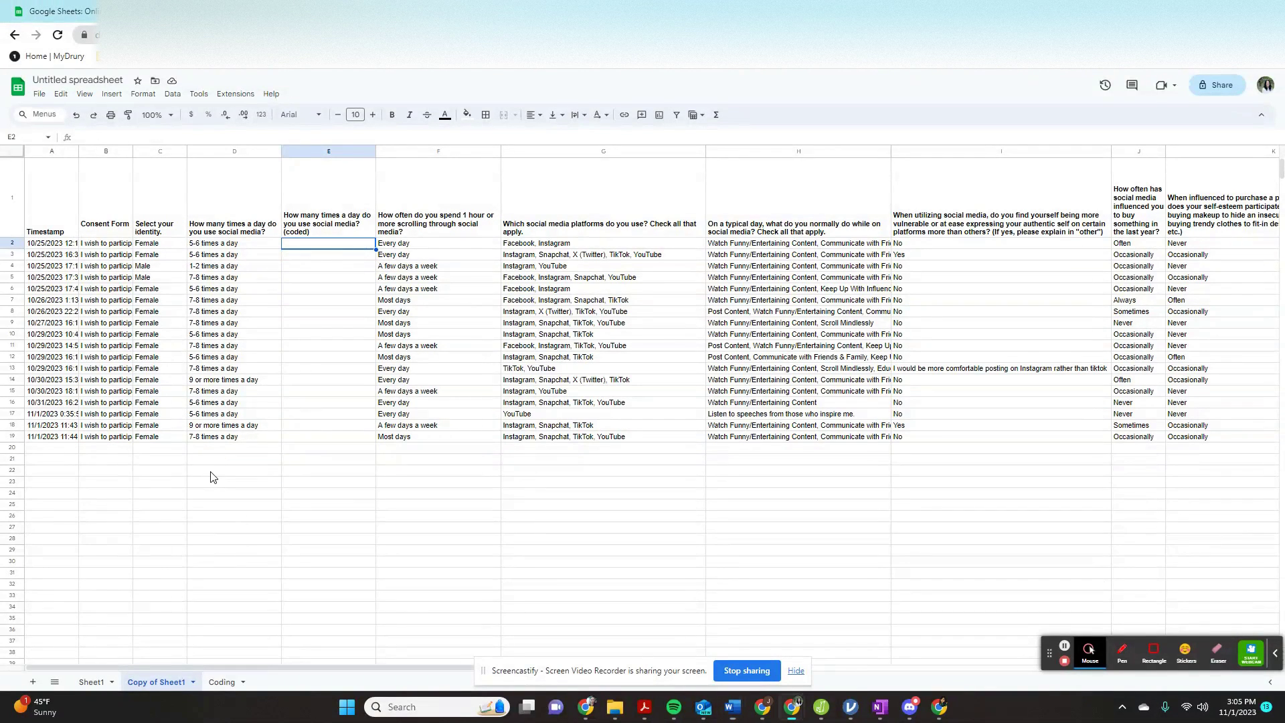
key(ctrl+v)
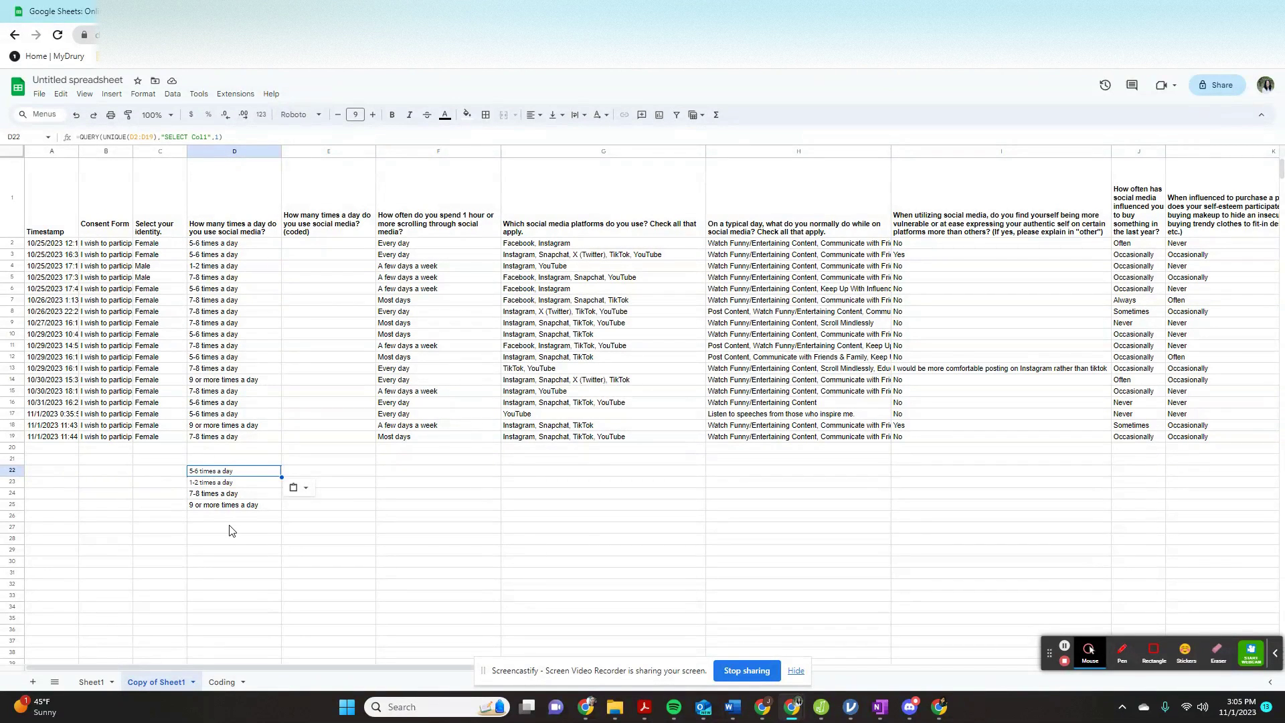
click(299, 488)
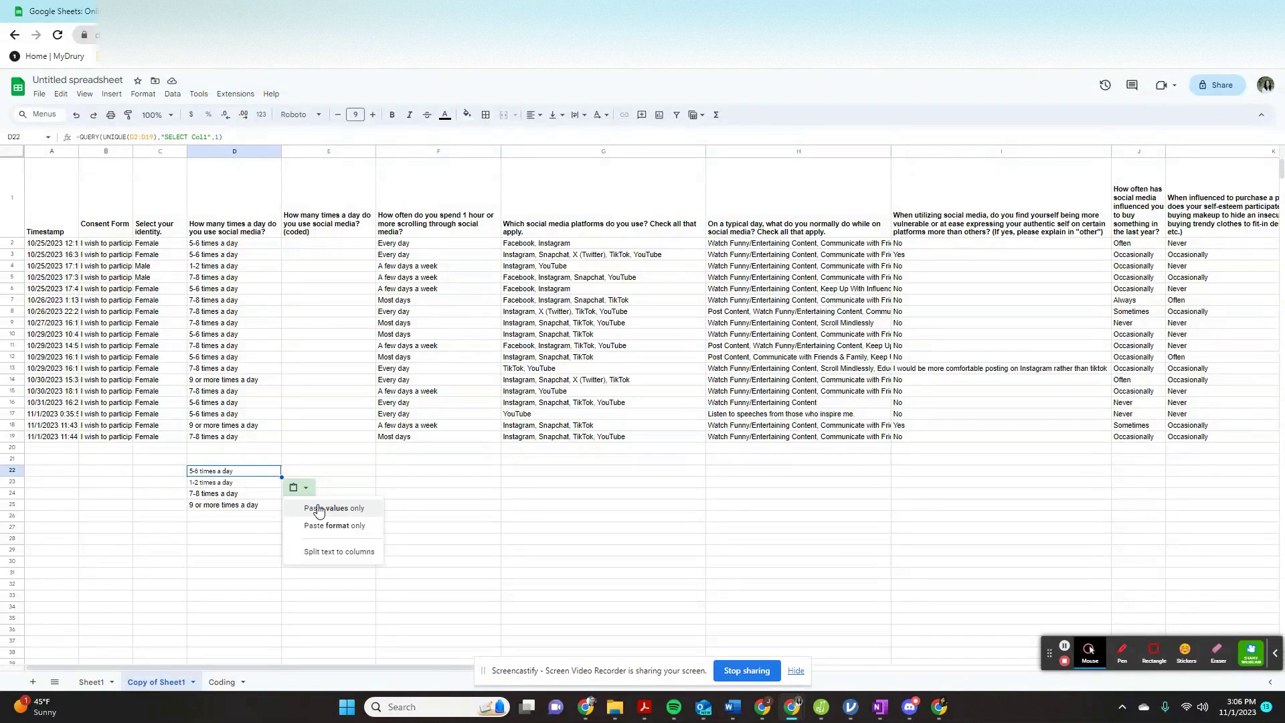
click(318, 509)
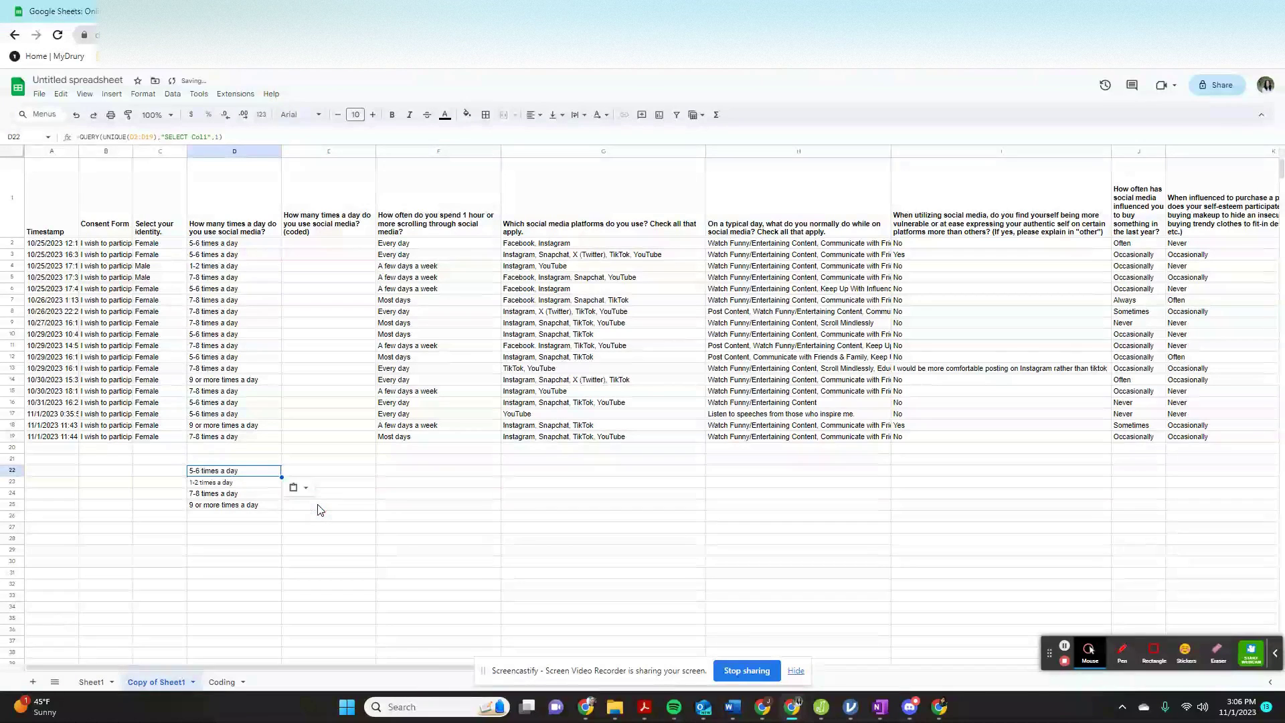
click(244, 483)
click(251, 494)
click(251, 501)
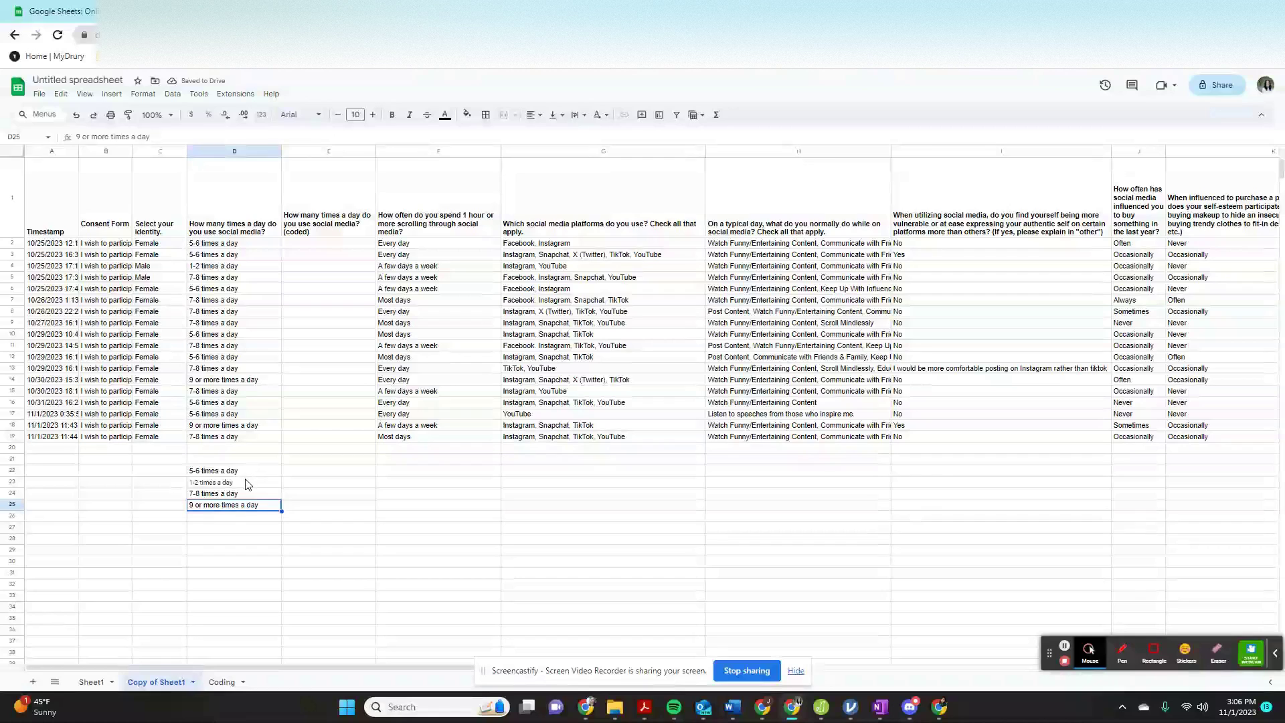
Step: Enter codes beside the answers: 1 in E23, 2 in E22, 3 in E24, 4 in E25
click(246, 482)
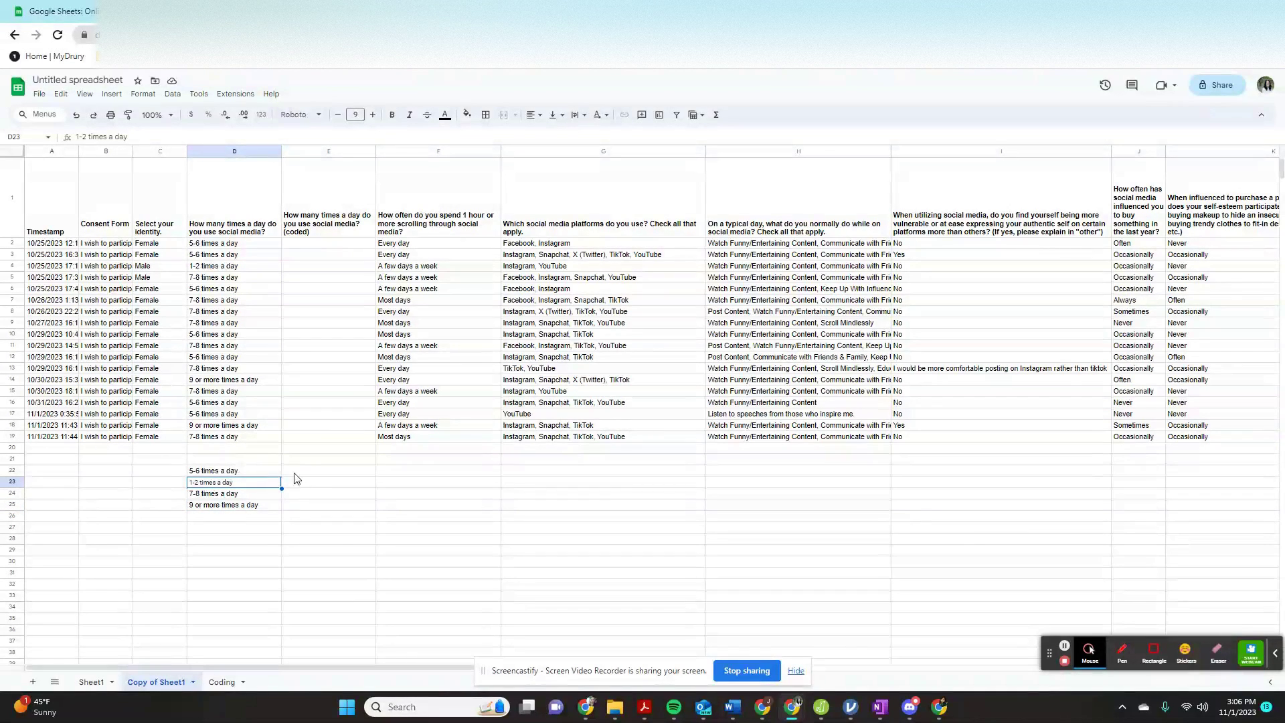
click(312, 485)
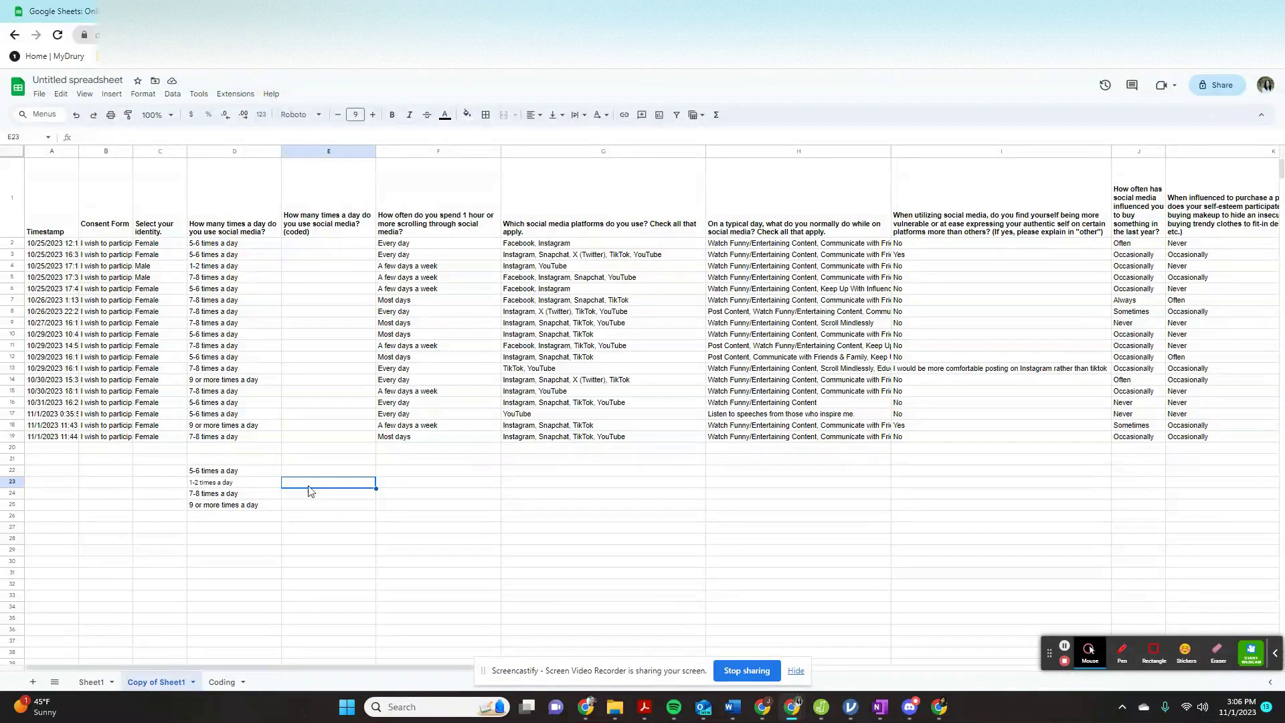
text(1)
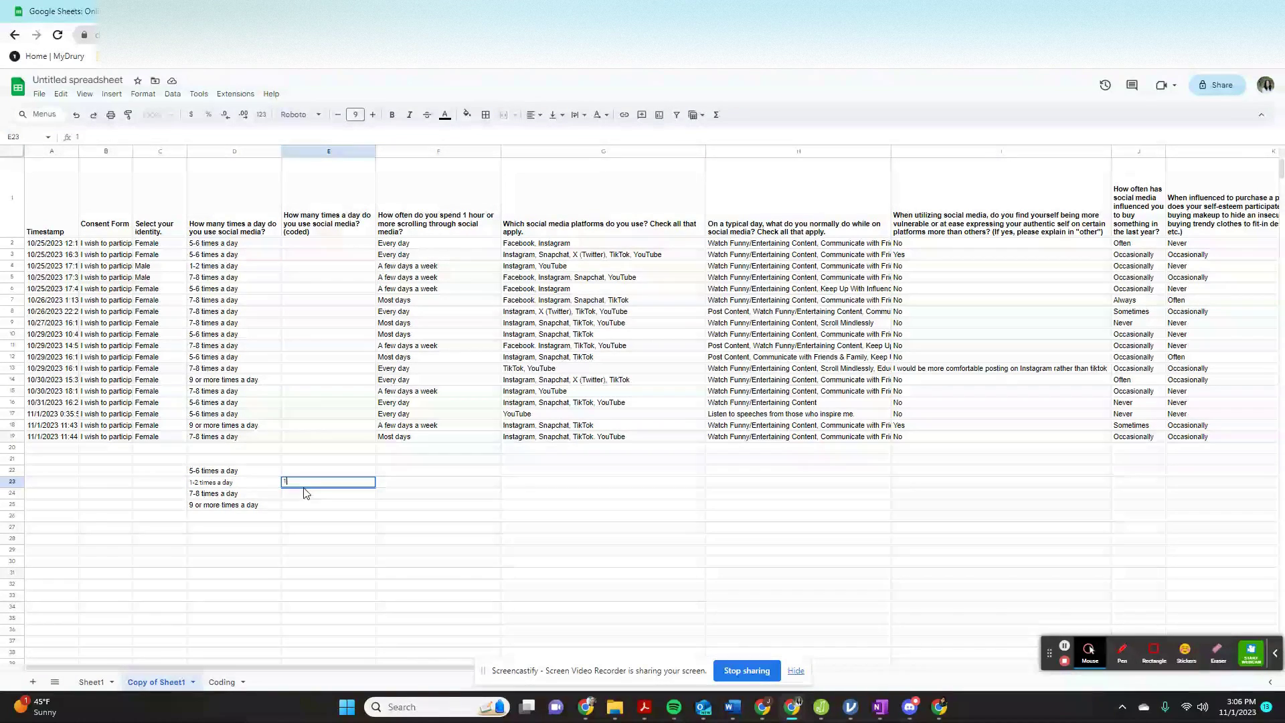
click(302, 474)
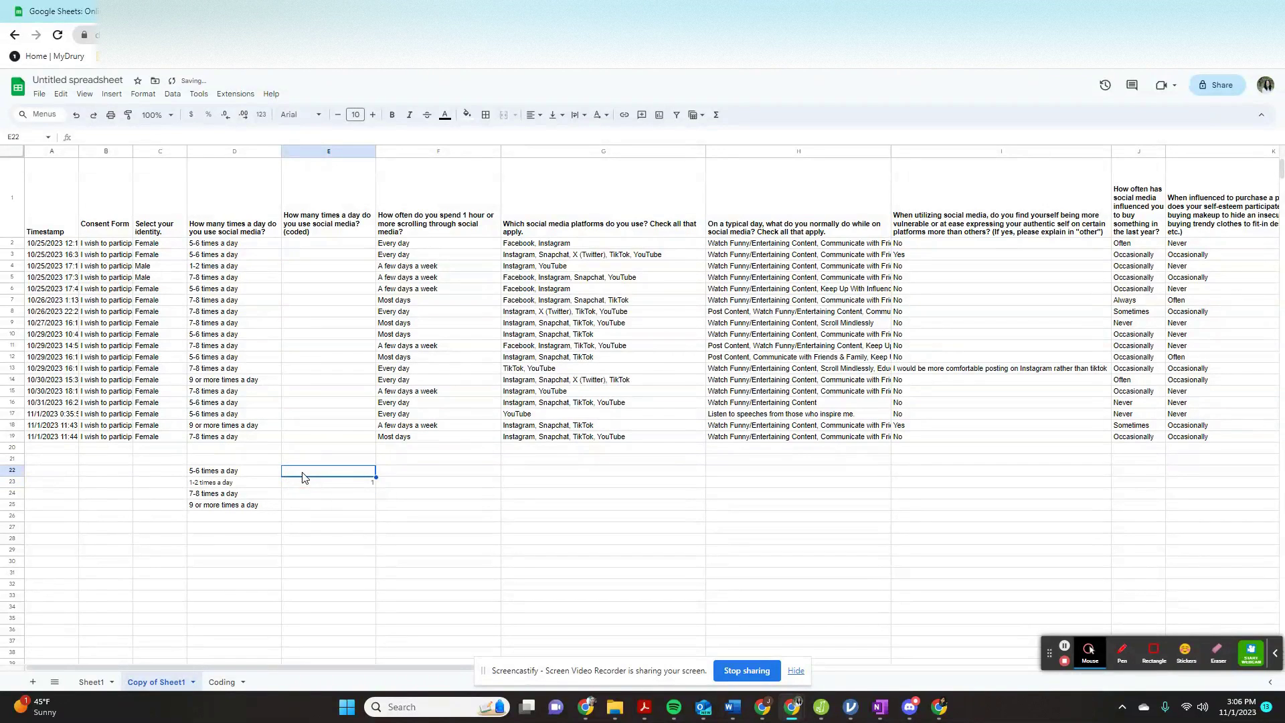
text(2)
click(302, 497)
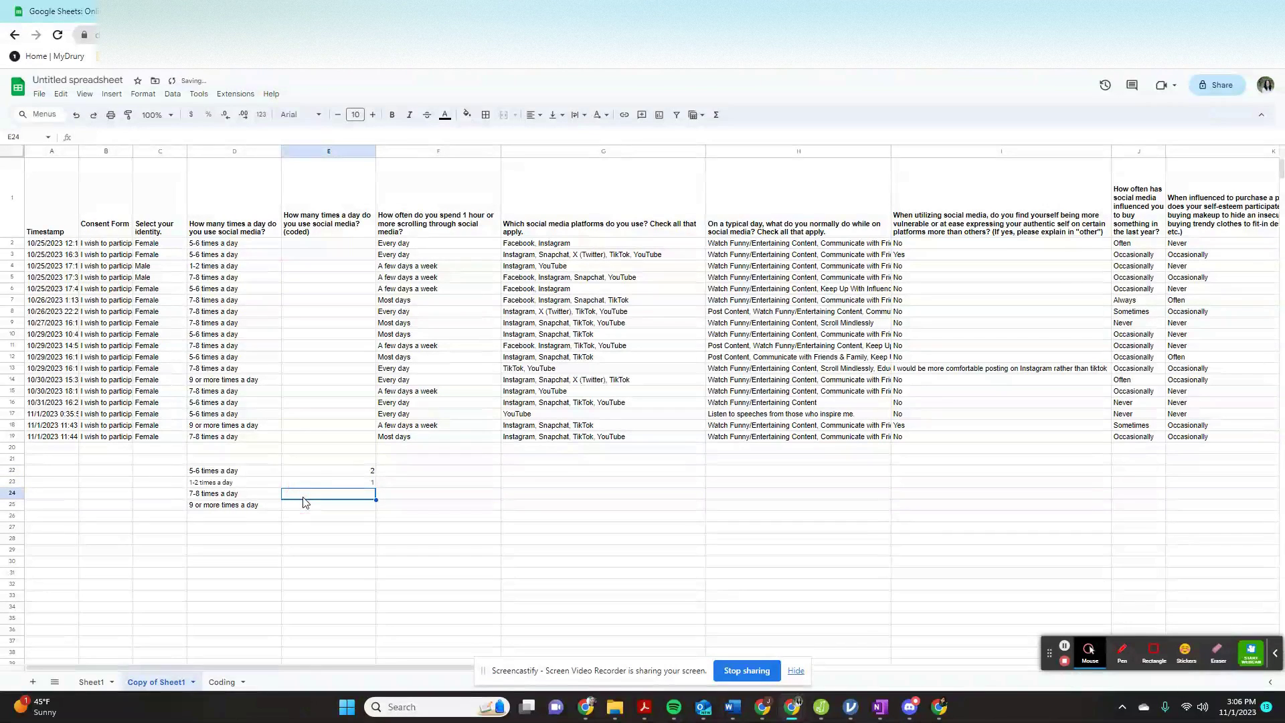
text(3)
click(305, 506)
text(4)
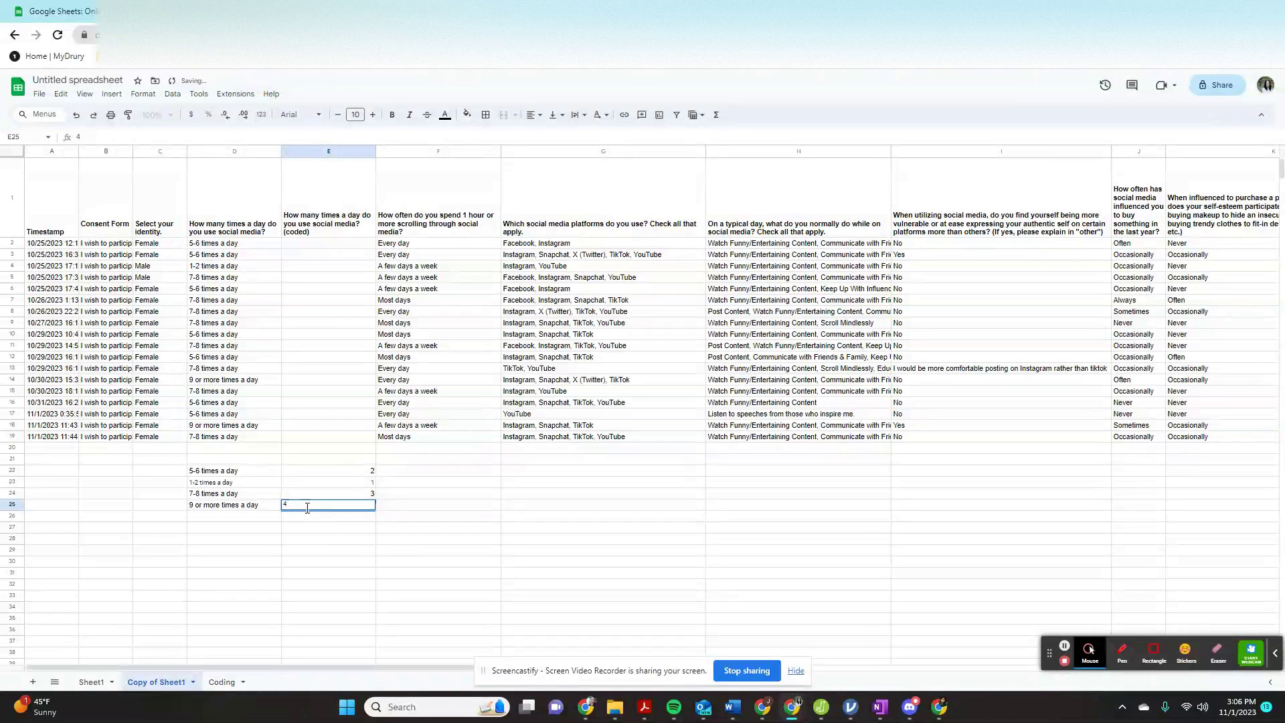
click(325, 530)
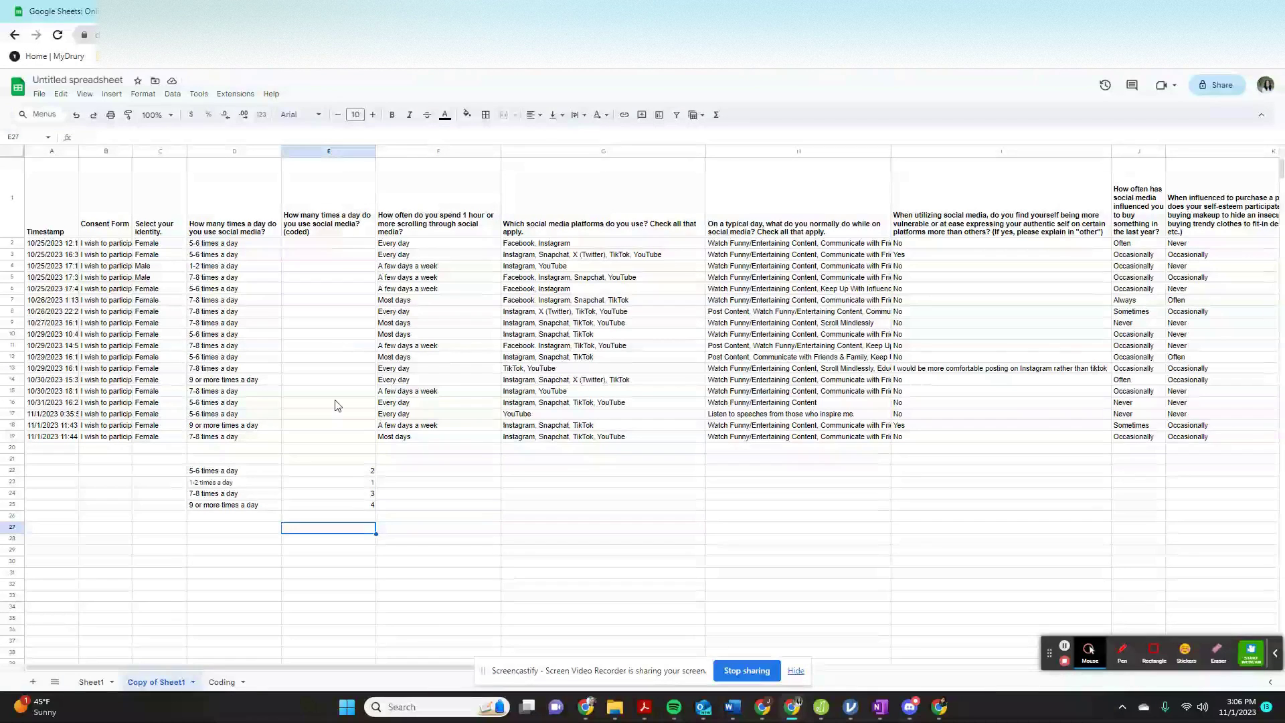
Step: Start E2's formula as =VLOOKUP(D2,D22:E25, correcting the range end from row 26 to 25
click(318, 246)
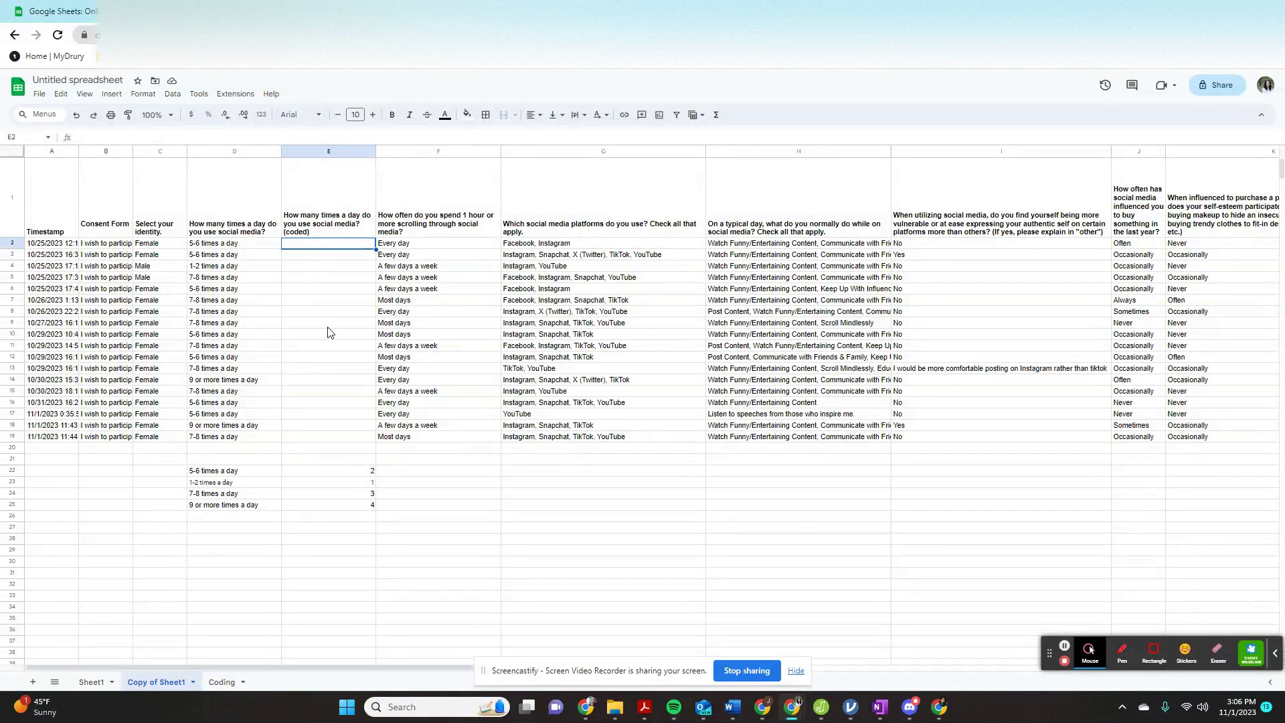
click(122, 137)
text(=vl)
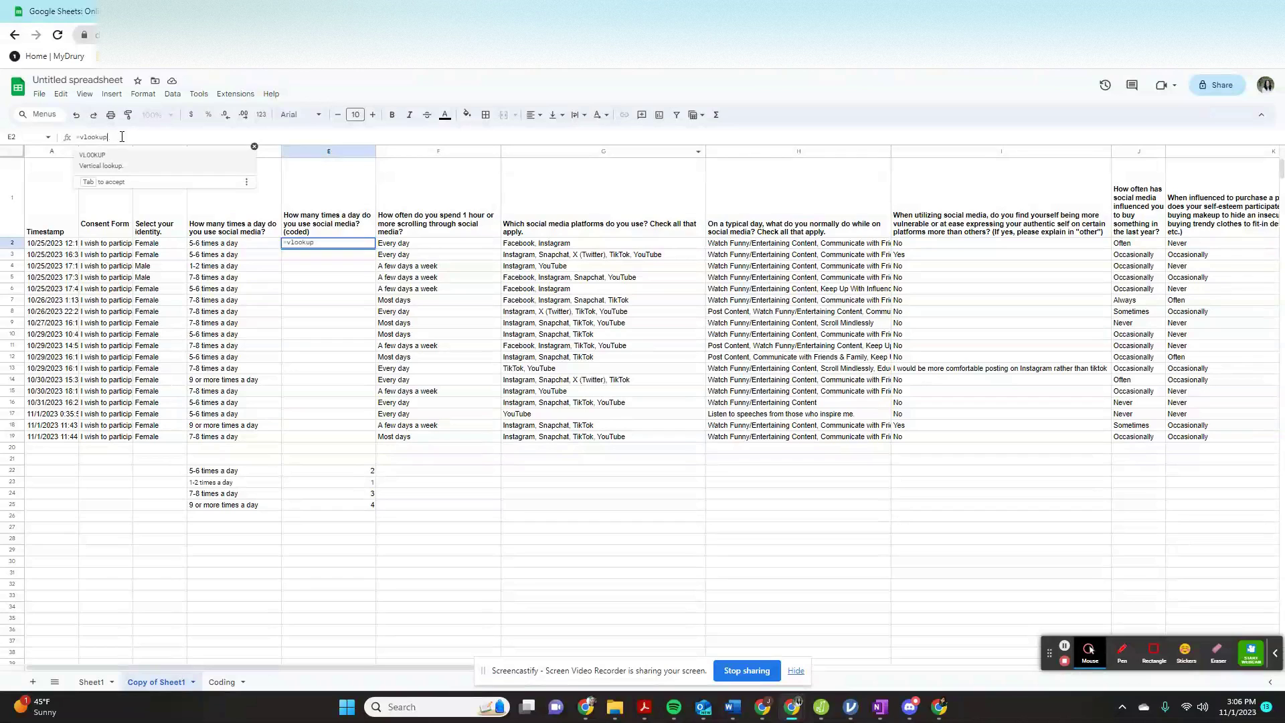
text(ookup)
key(Tab)
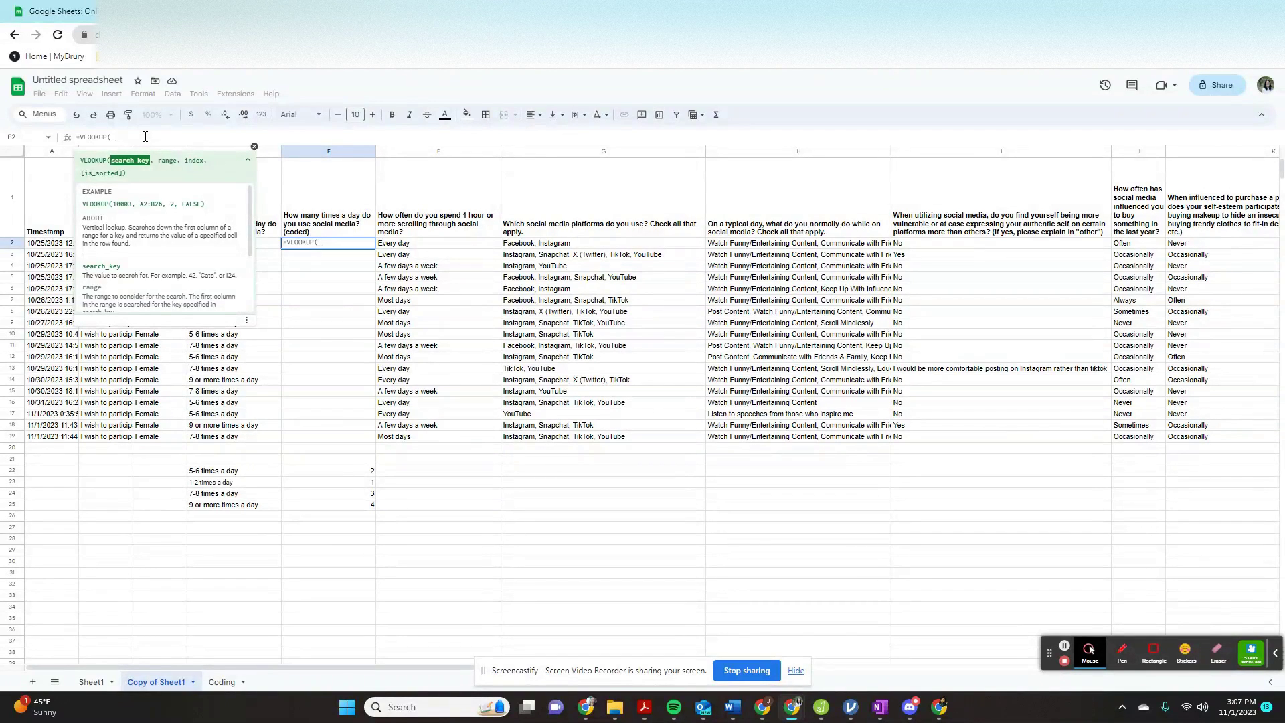
text(D)
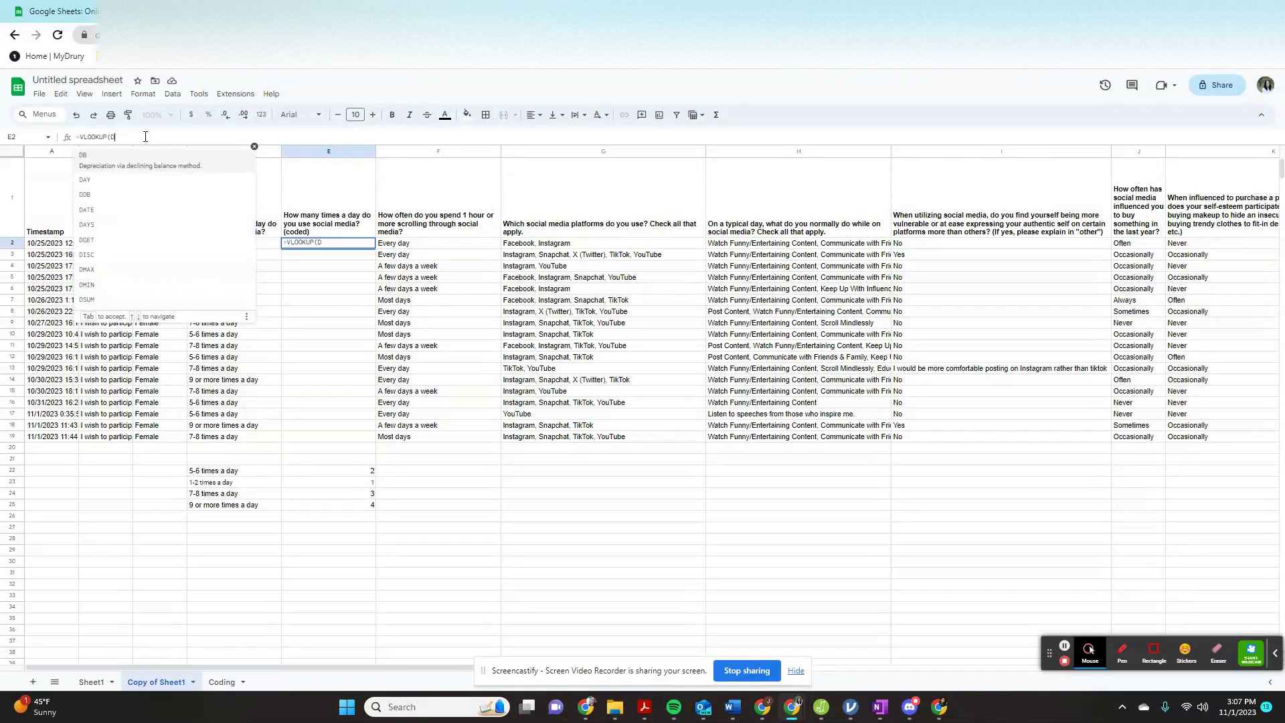
text(2)
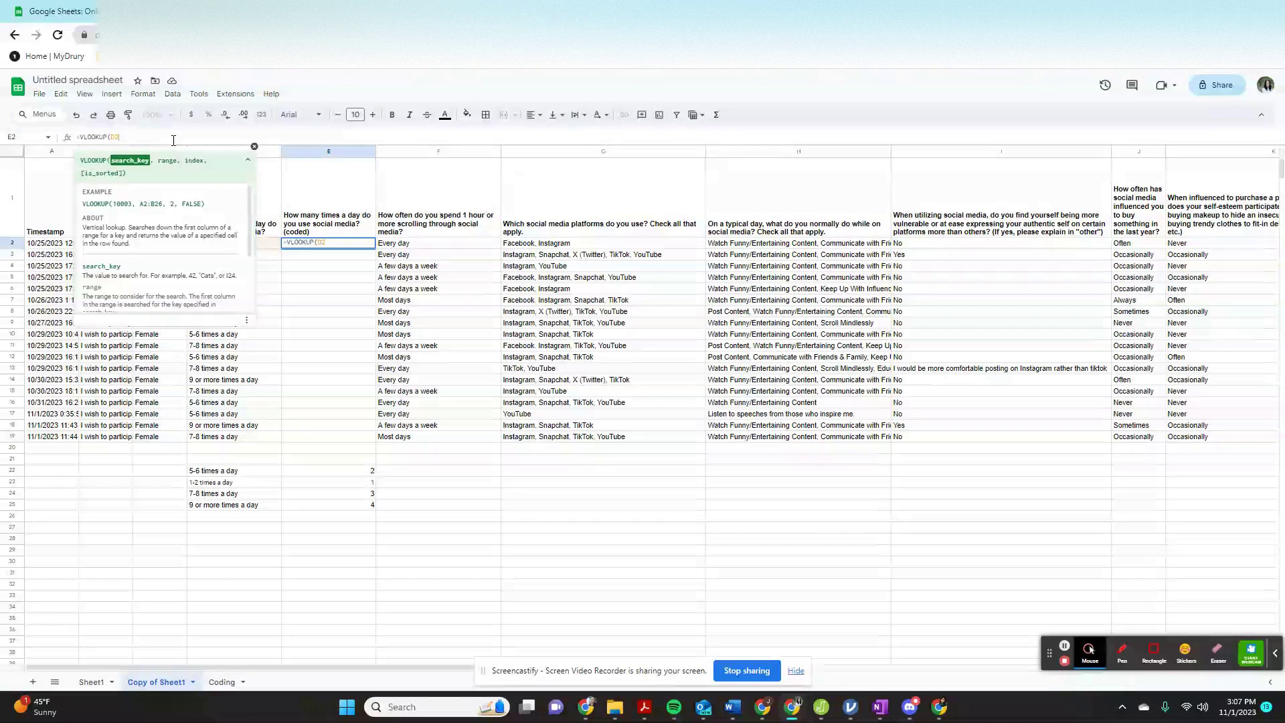
text(,)
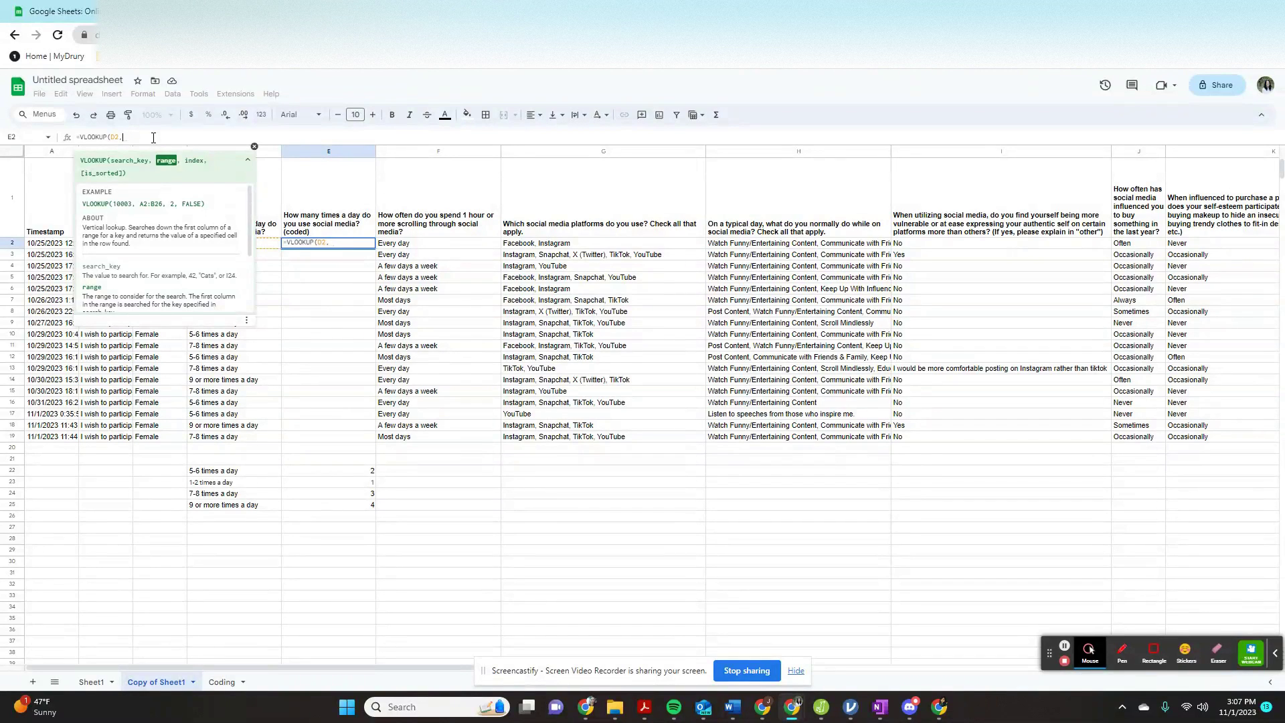
text(d22)
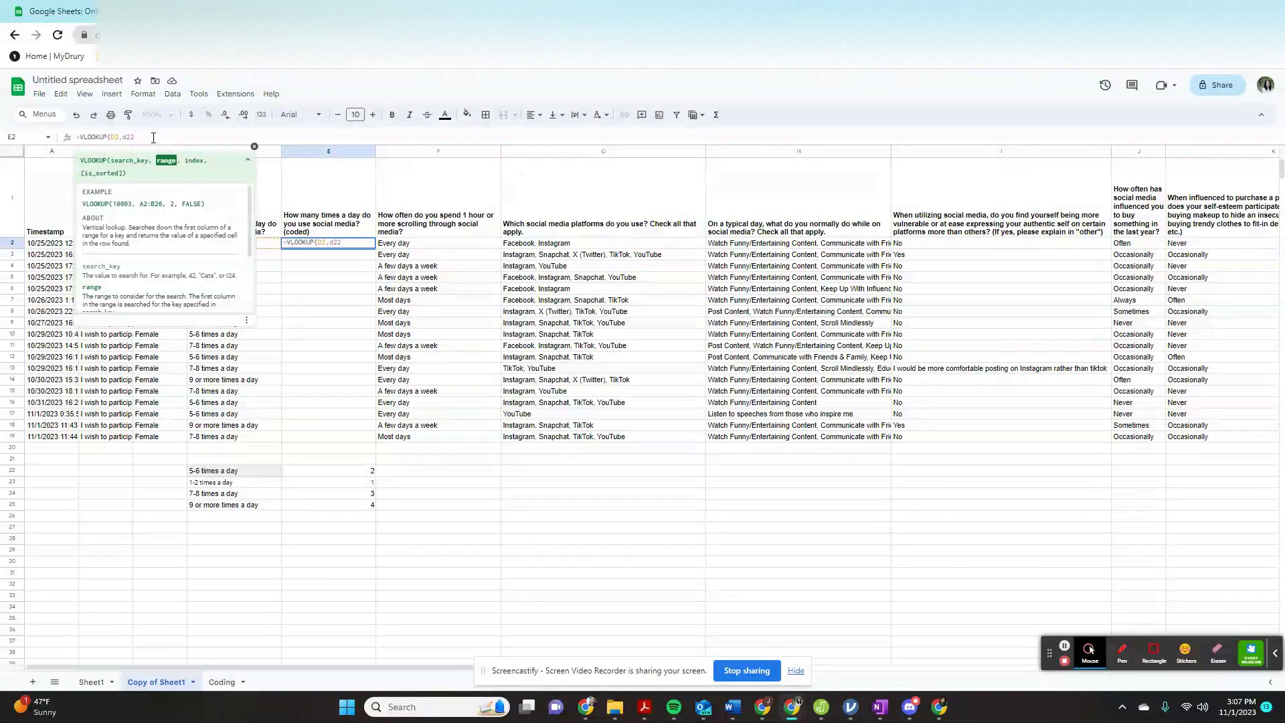
text(:e)
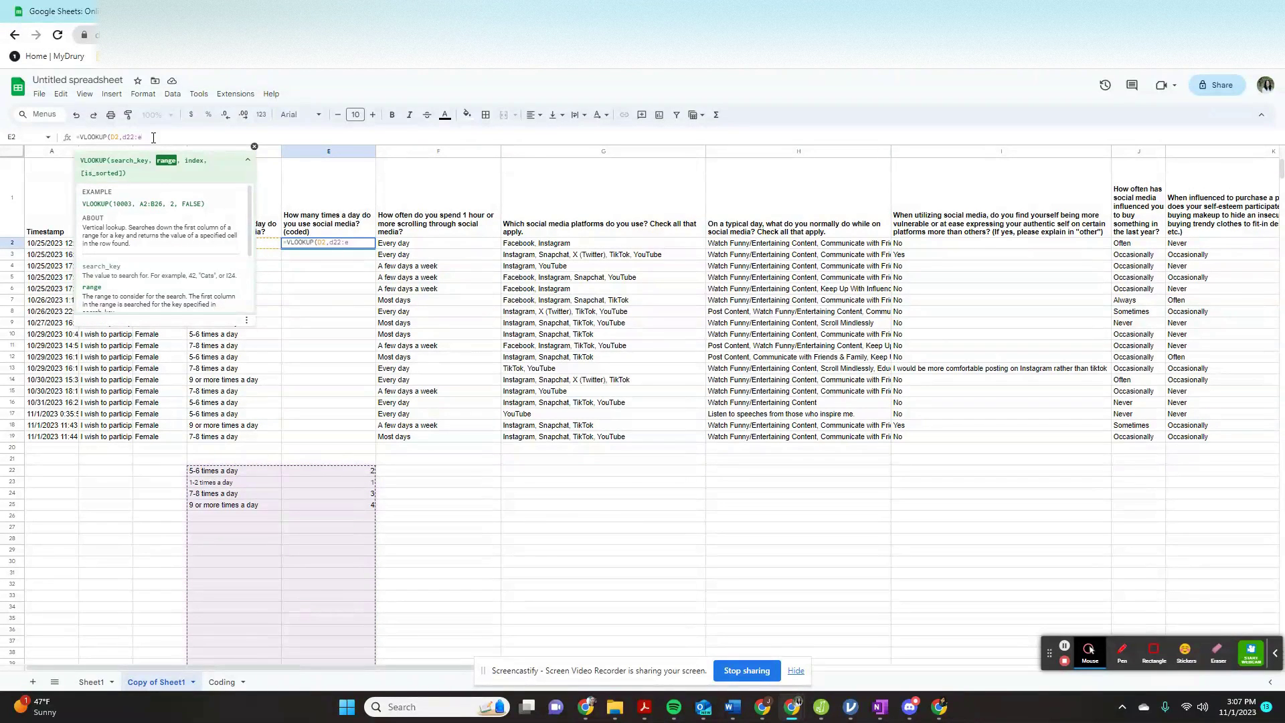
text(26)
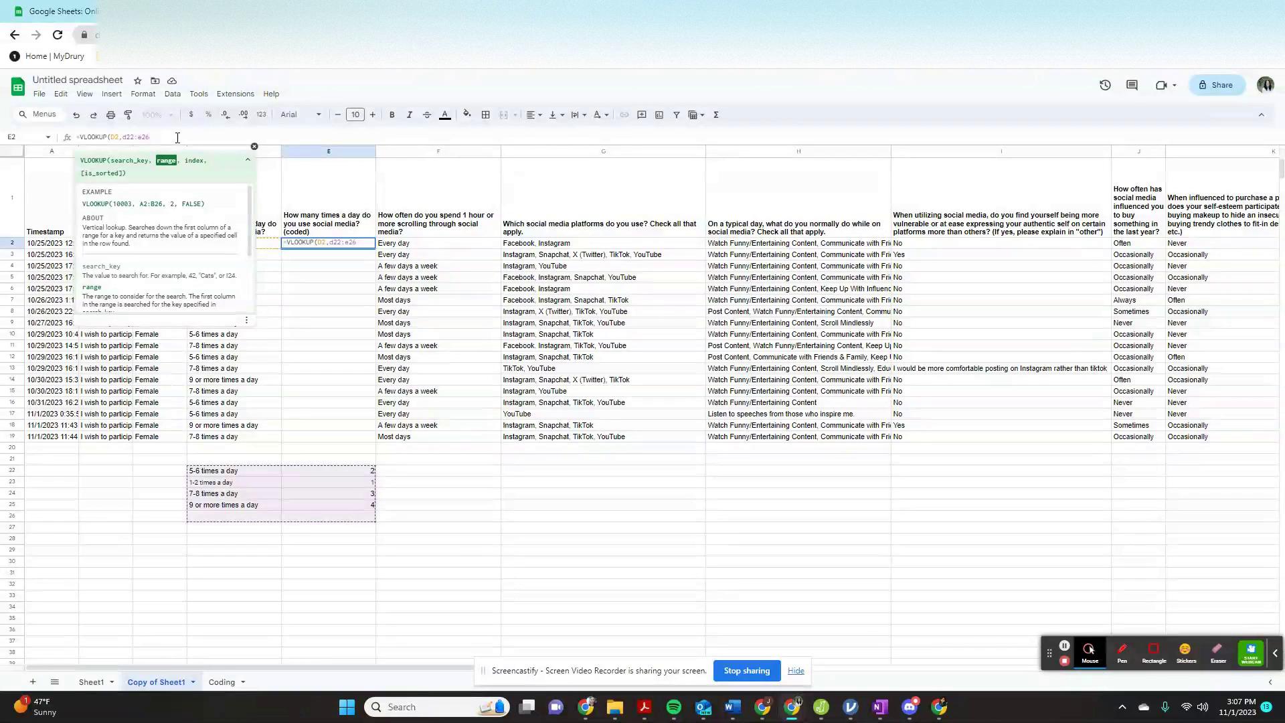
key(BackSpace)
text(5)
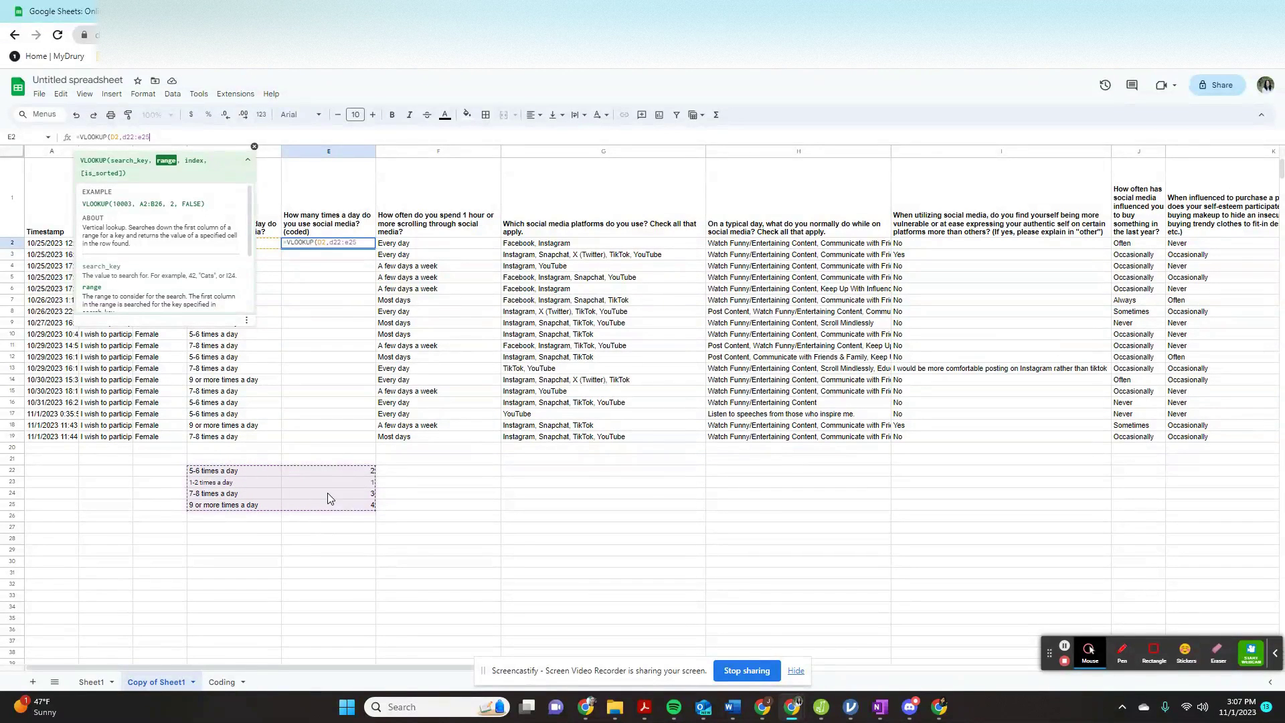
drag(371, 526, 288, 481)
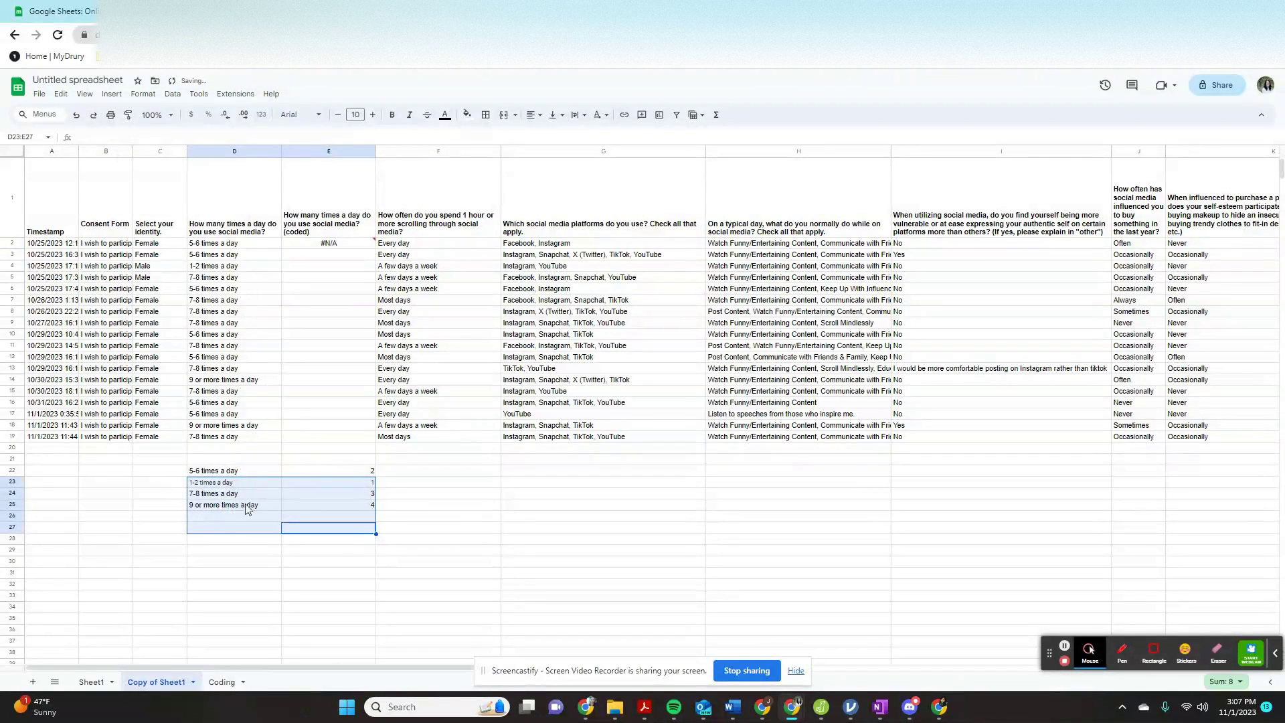
Step: Complete E2's lookup with column index 2 and FALSE, and enter it
click(305, 243)
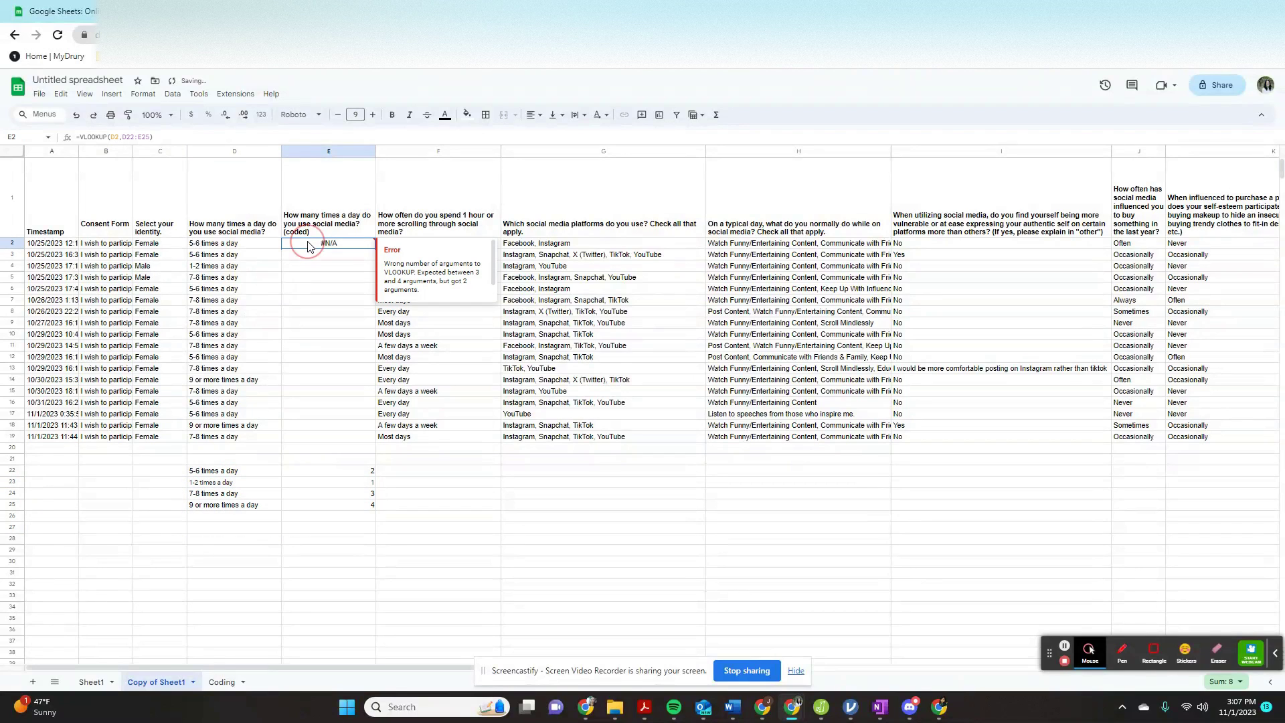
click(149, 138)
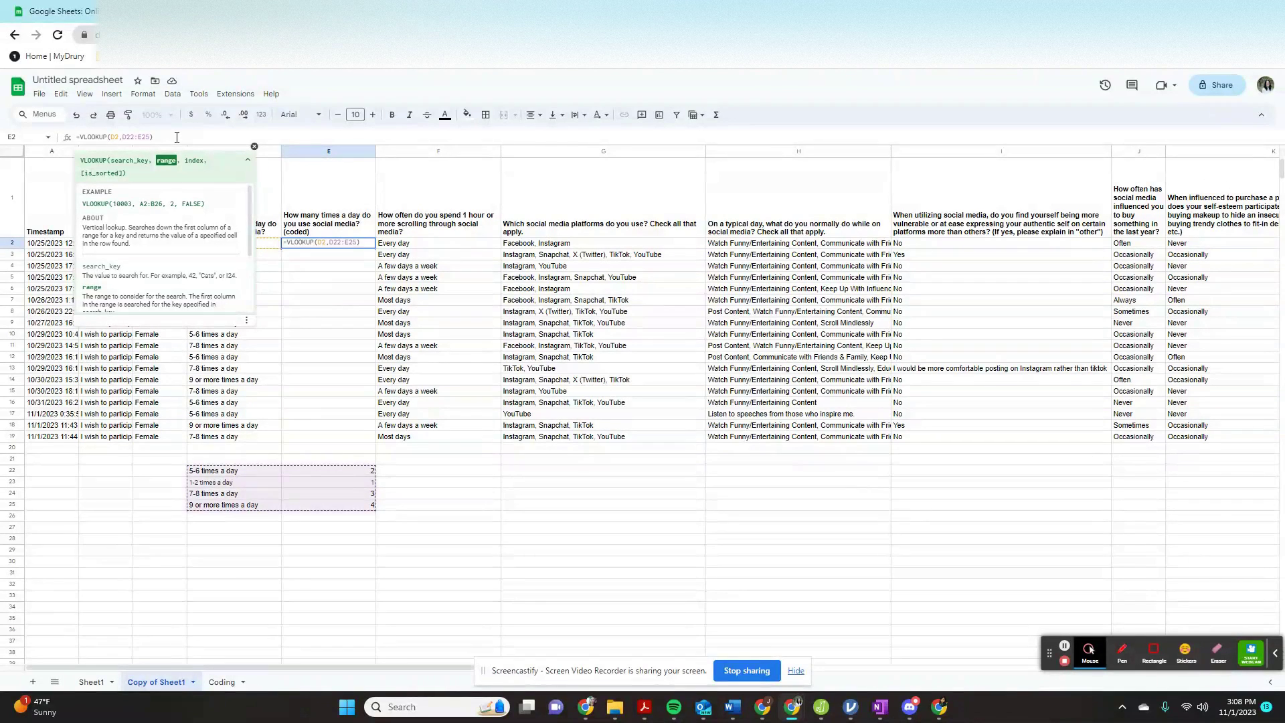
text(,)
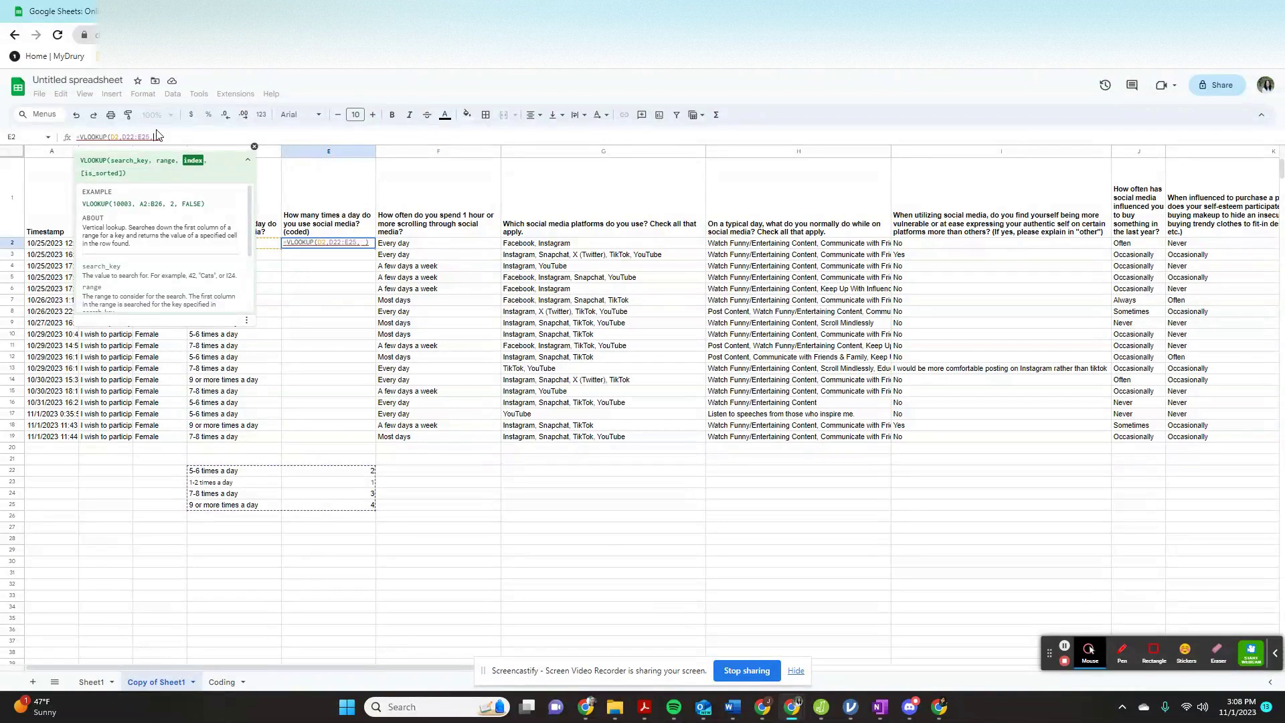
text(2)
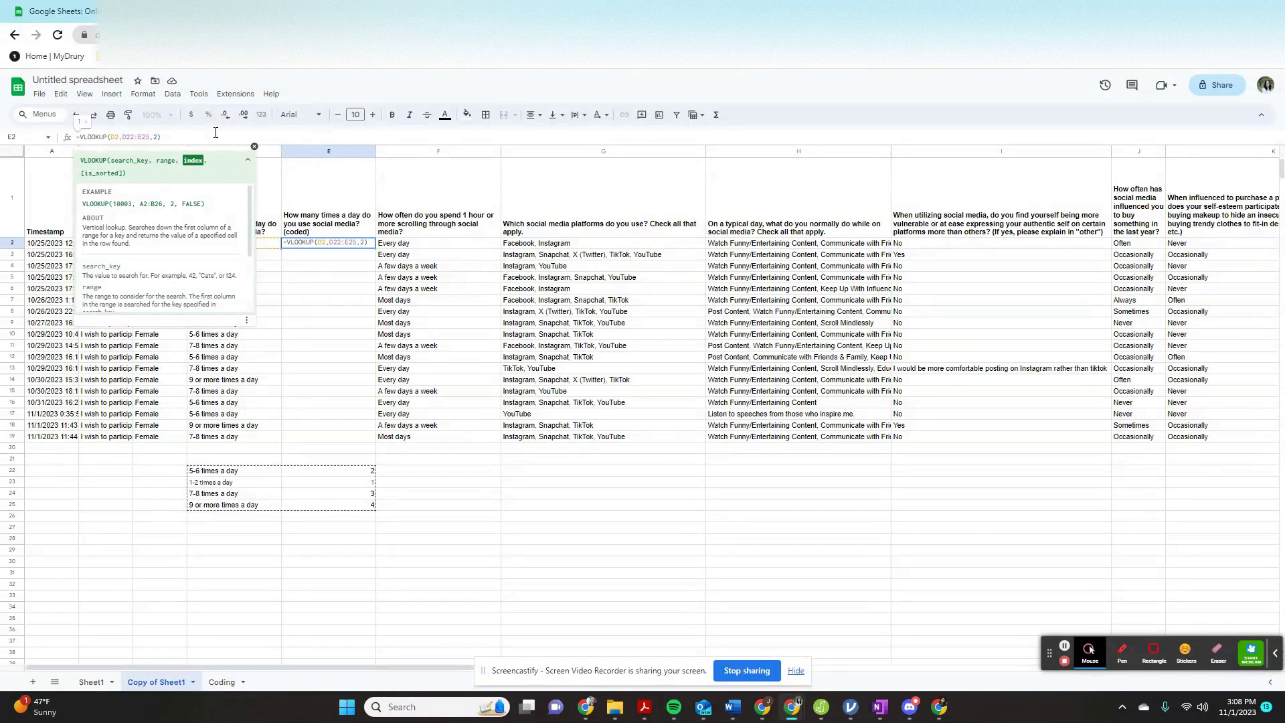
text(,)
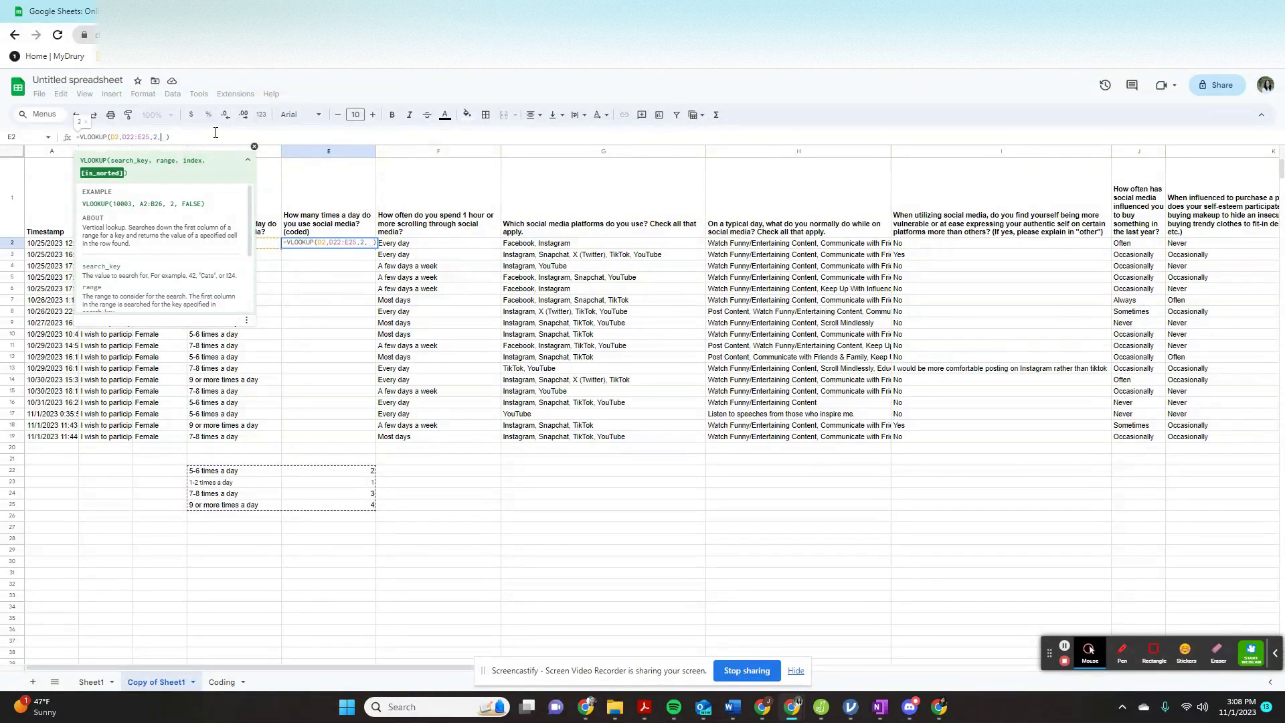
text(FALSE)
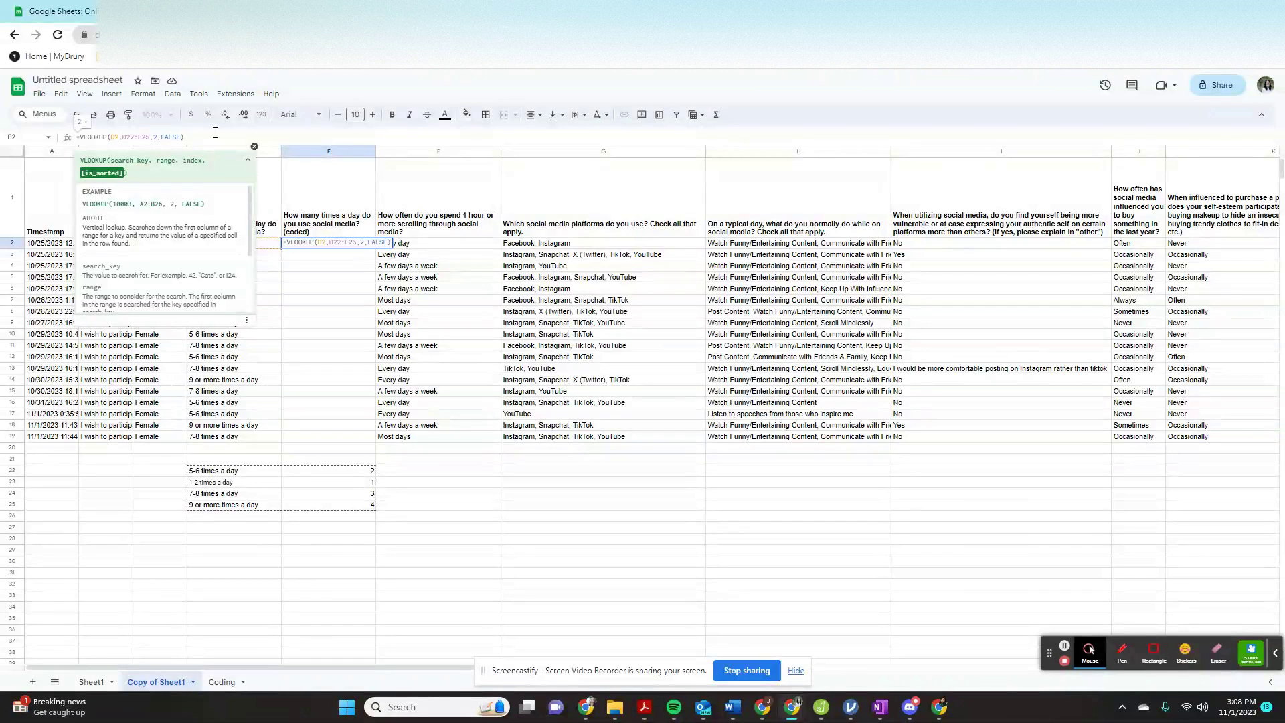
key(Return)
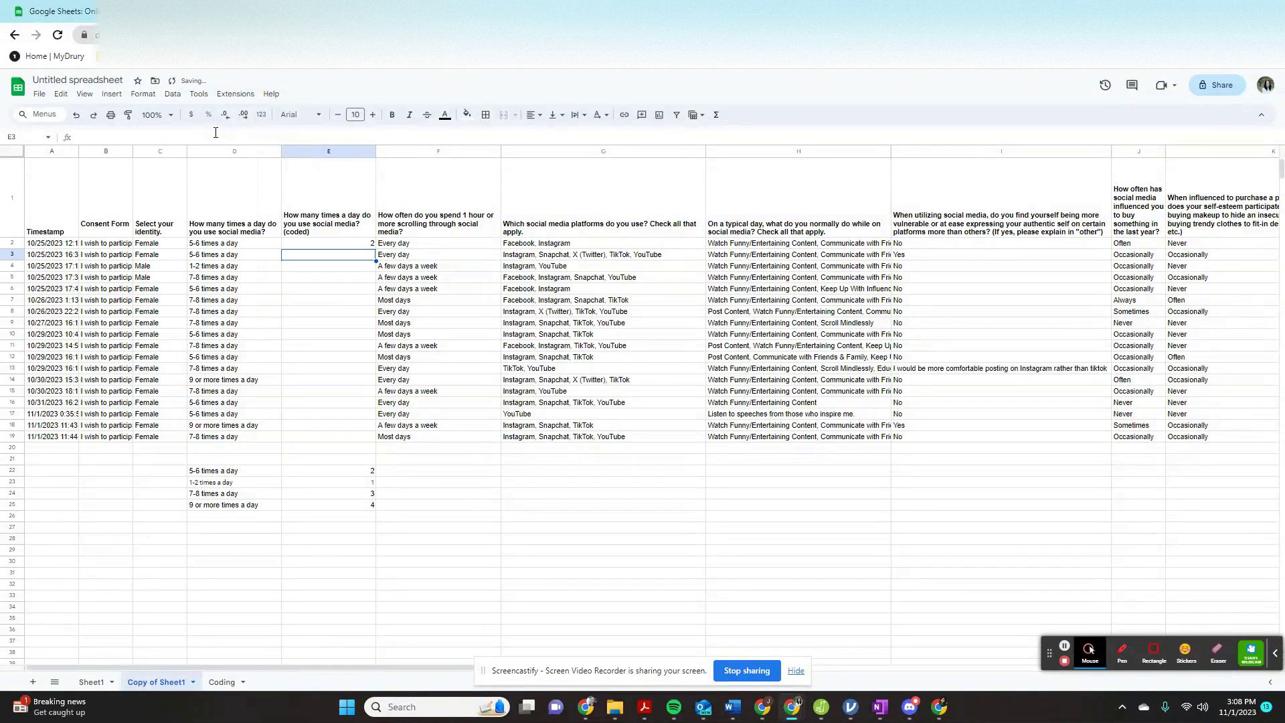
Step: Fill E2's lookup down to E19, accepting the fix that anchors $D$22:$E$25
click(364, 245)
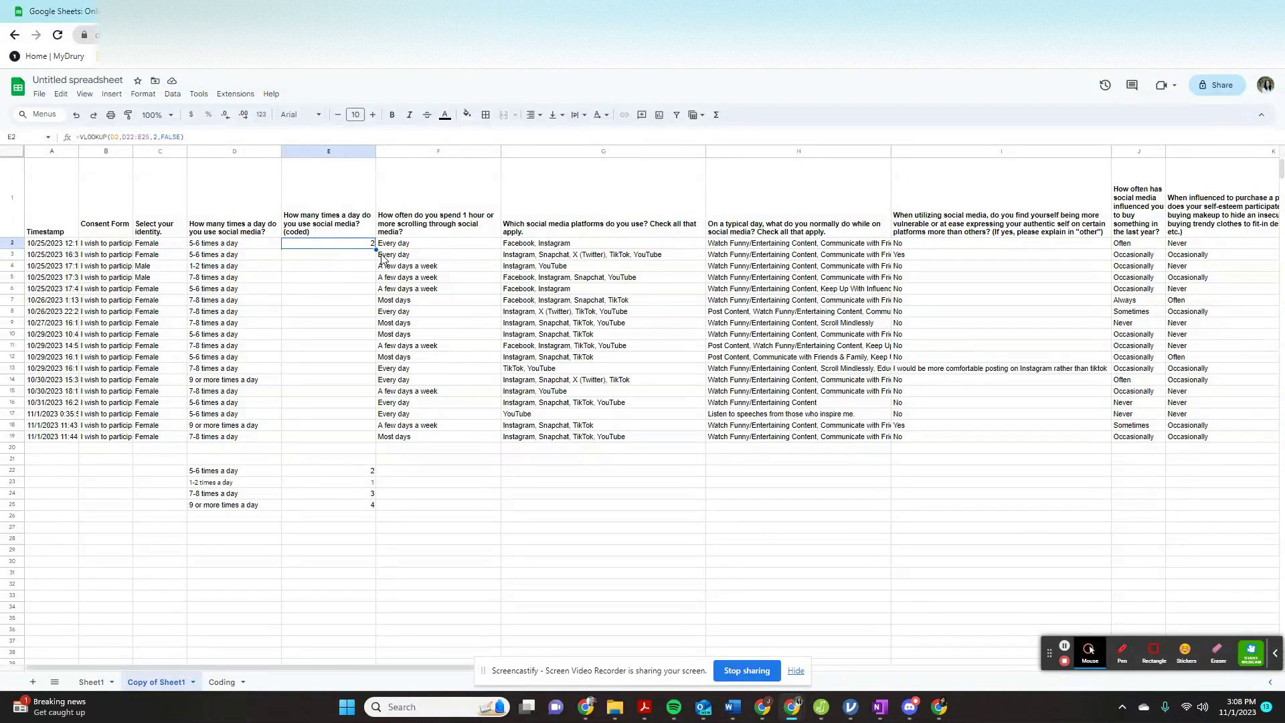
drag(375, 249, 377, 445)
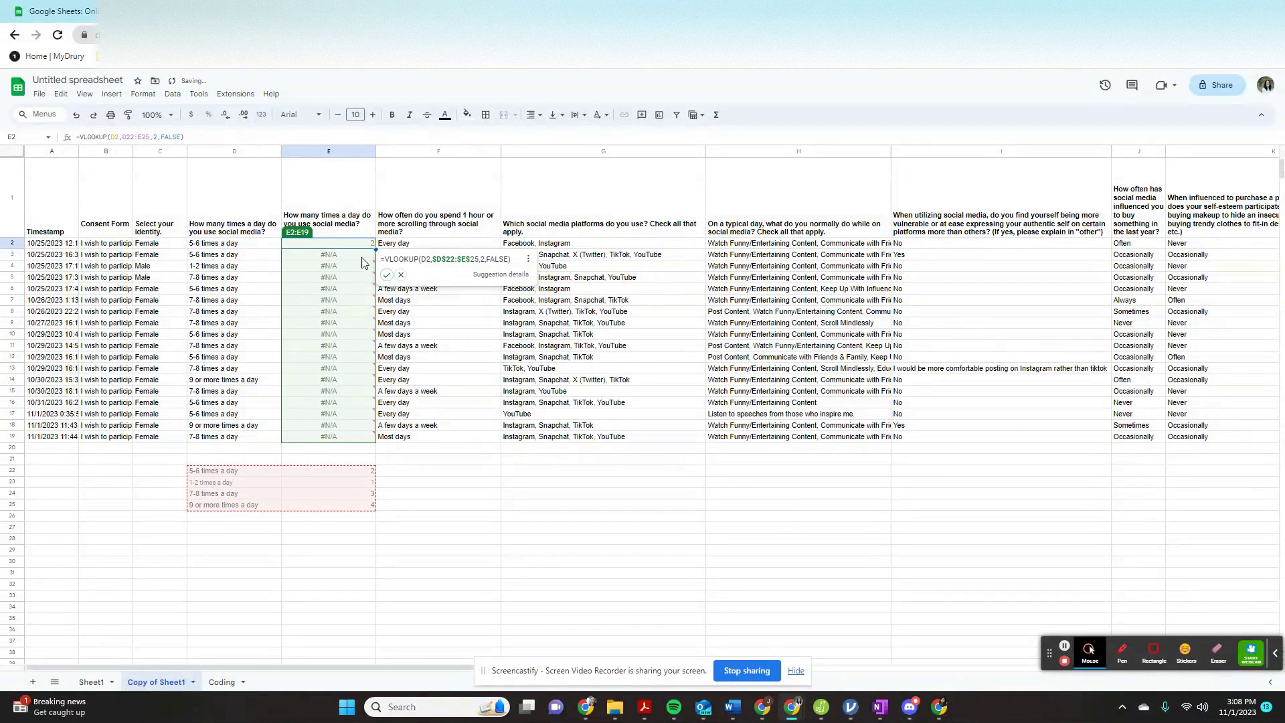
mouse_move(410, 264)
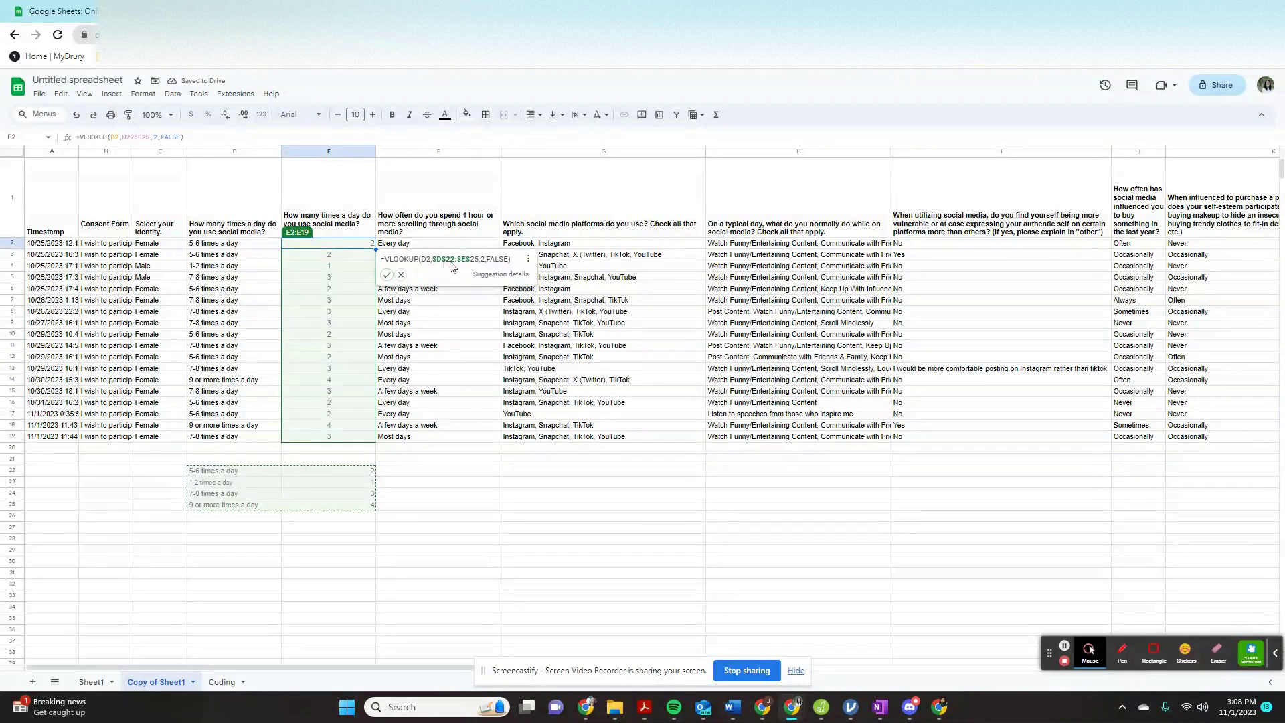
click(387, 275)
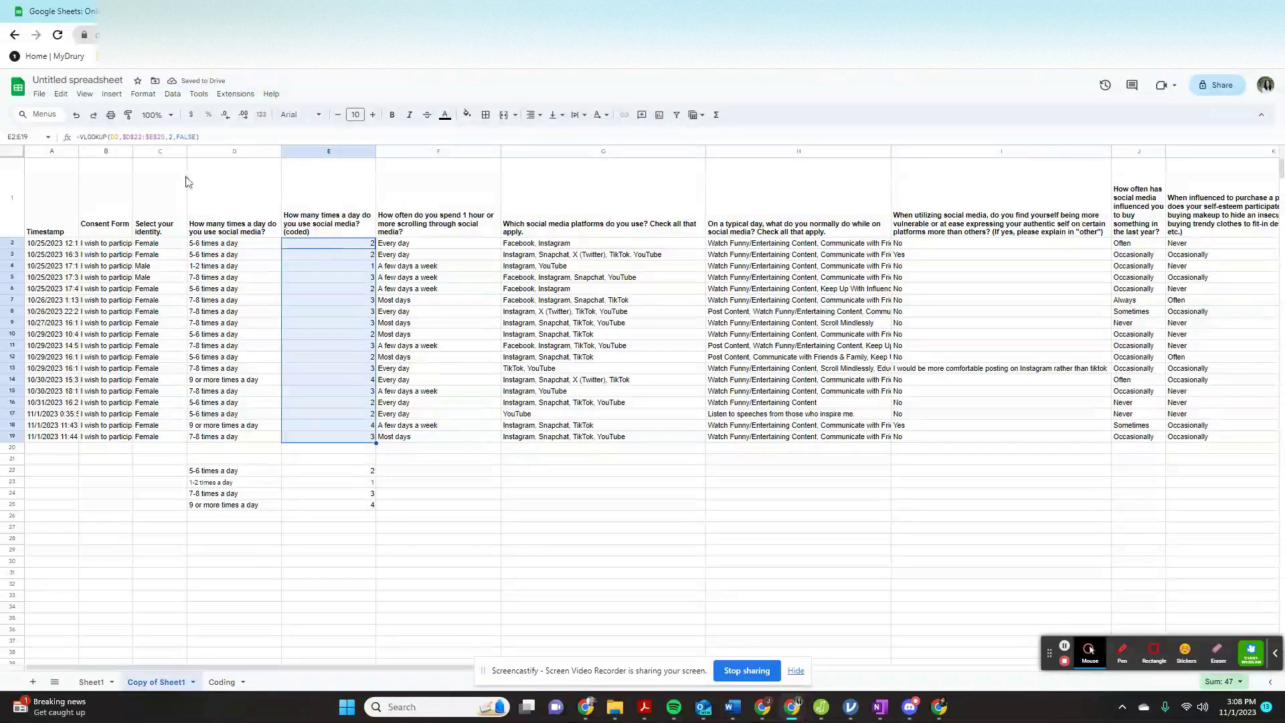
click(336, 247)
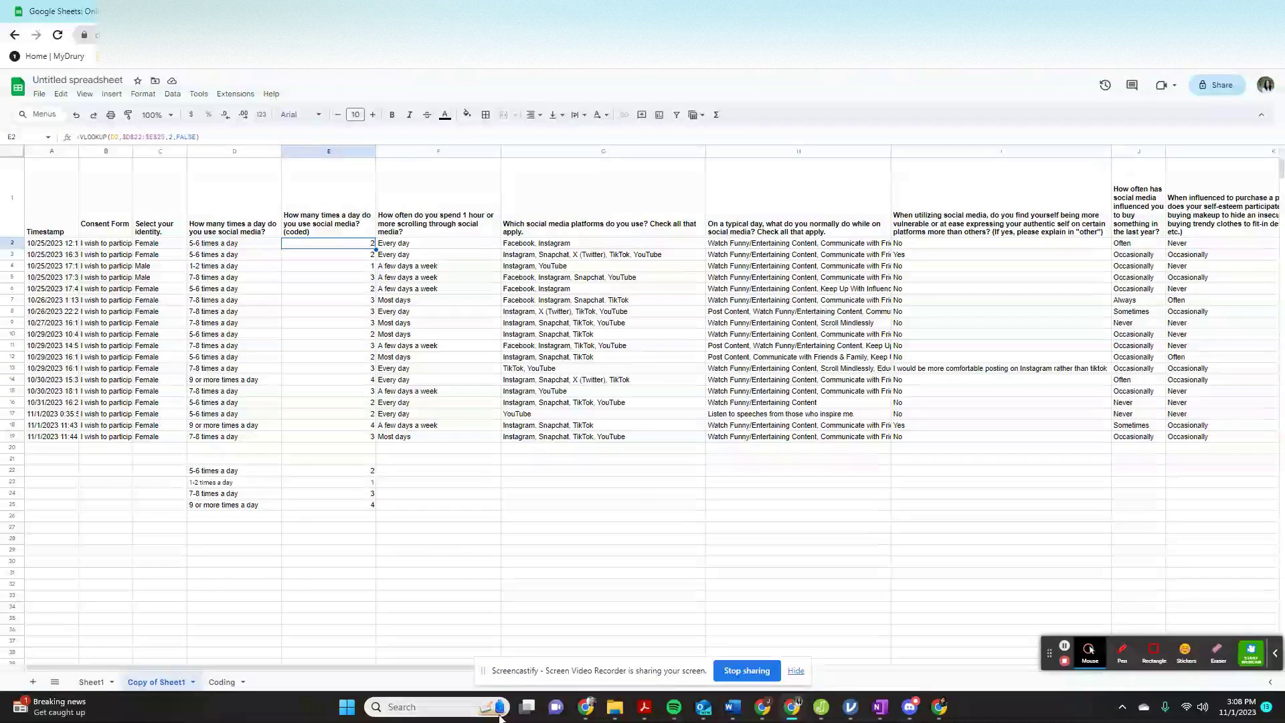
drag(390, 666, 645, 669)
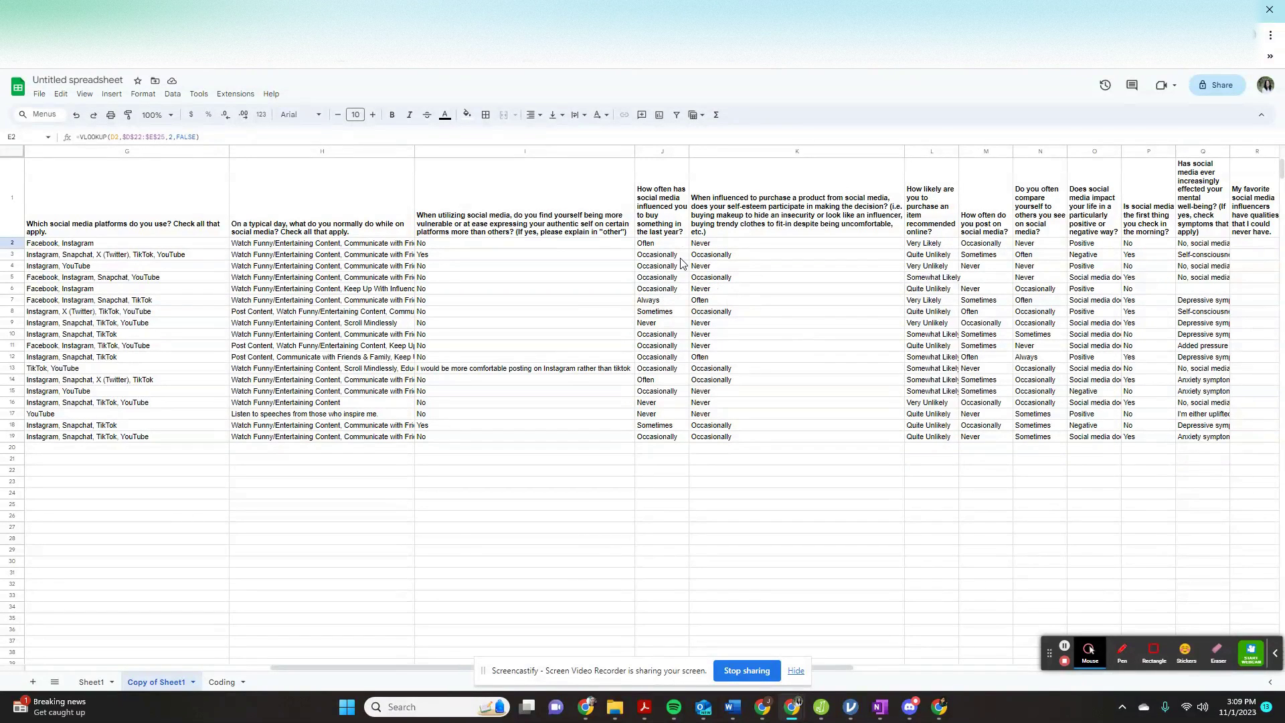
click(658, 246)
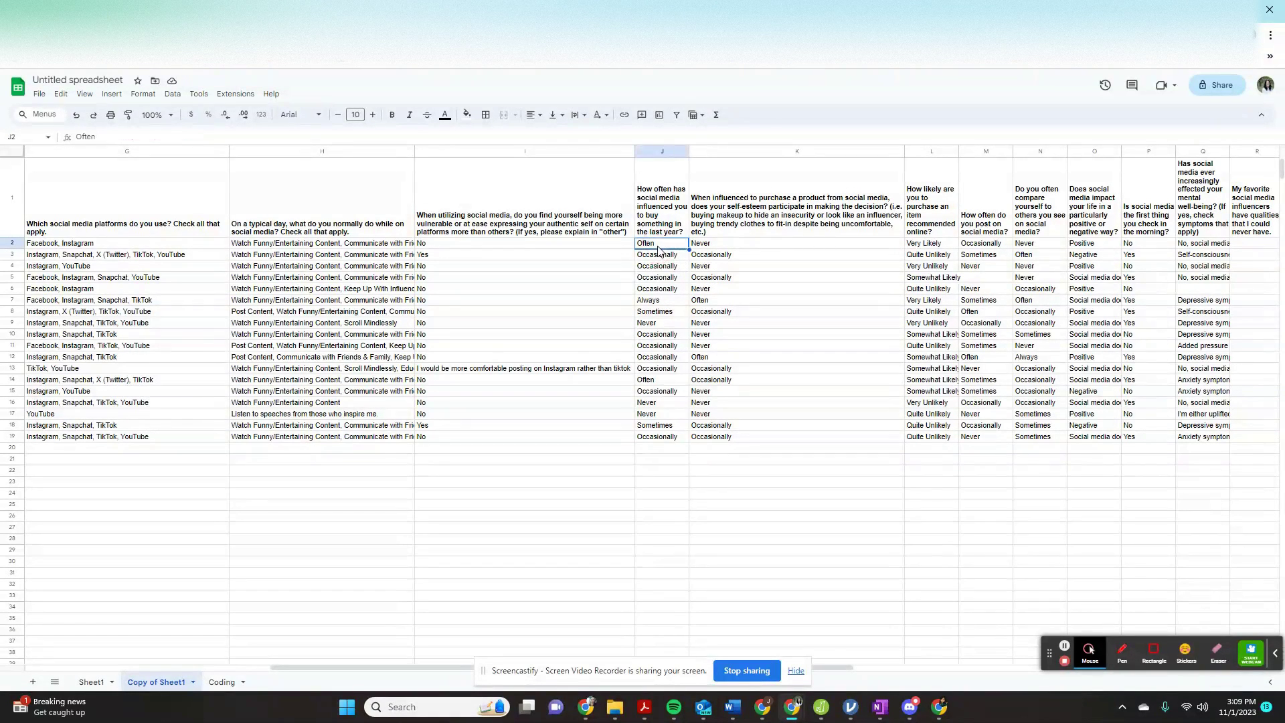
Step: Insert an empty column right of column J and select J21 below the answers
right_click(662, 152)
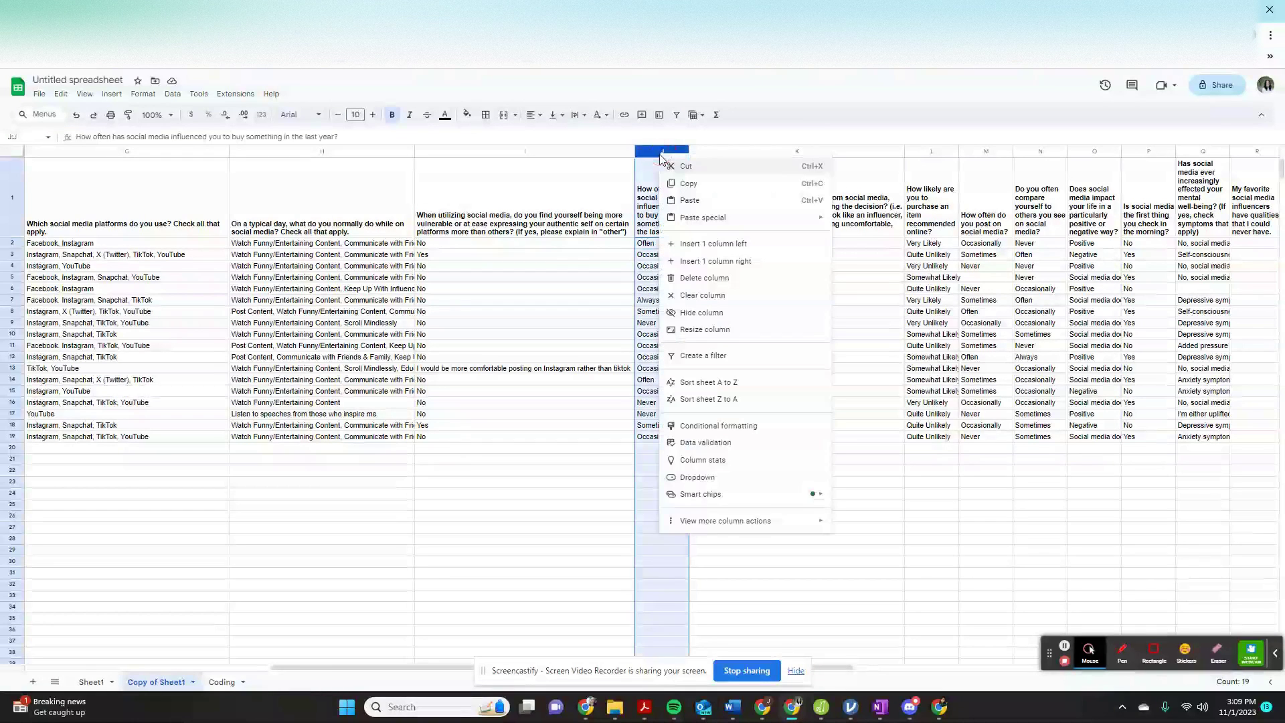
click(730, 262)
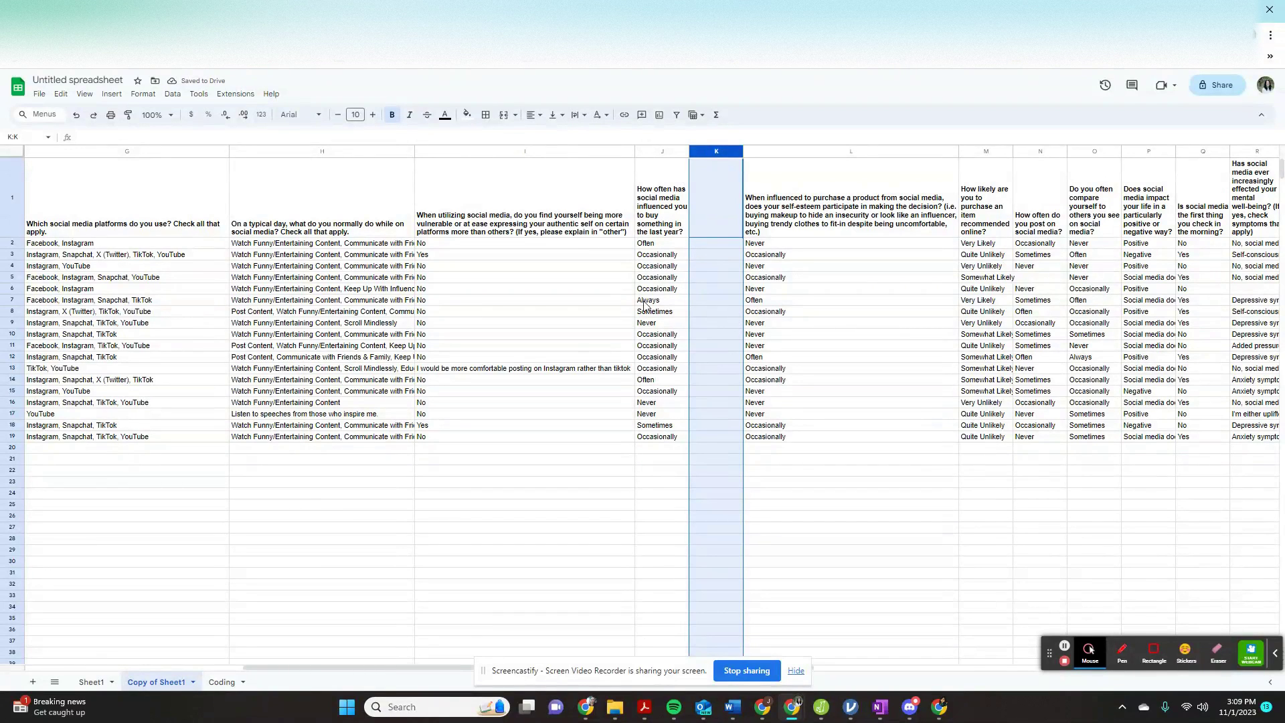
click(677, 449)
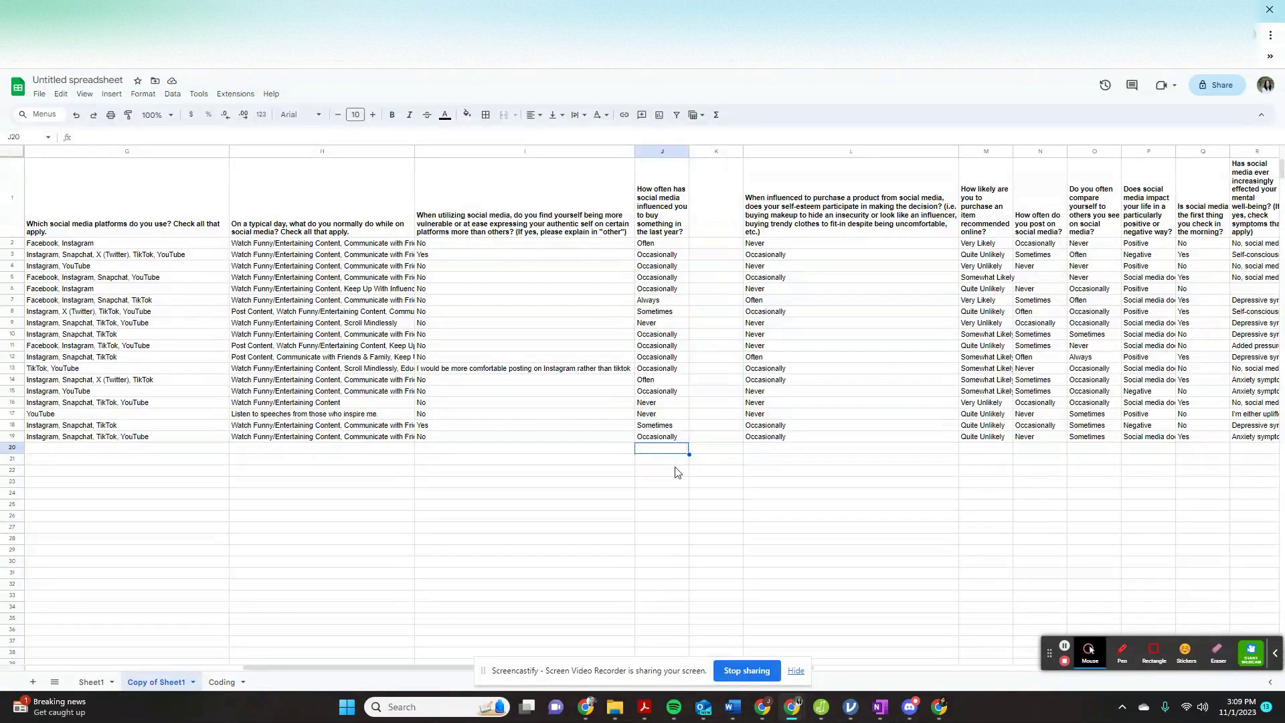
click(676, 461)
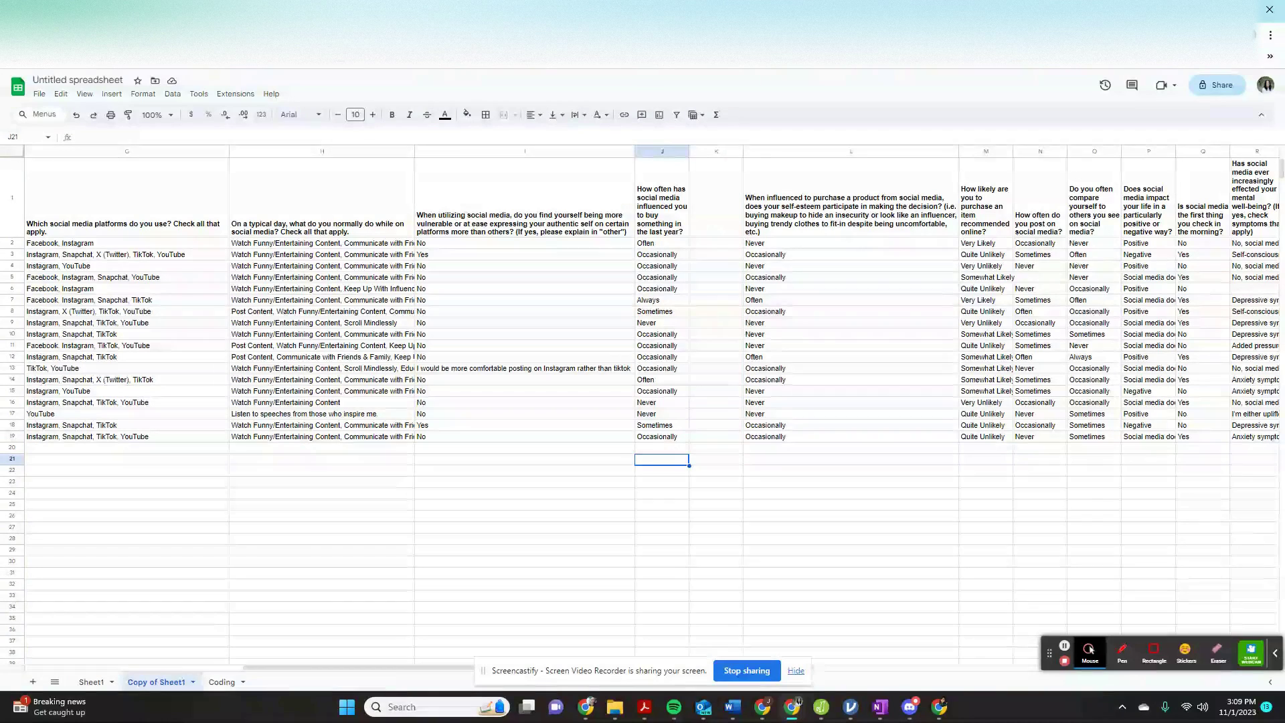
Step: Paste the unique-answers formula into J21 and change its range from D2:D19 to J2:J19
key(alt+Tab)
click(664, 460)
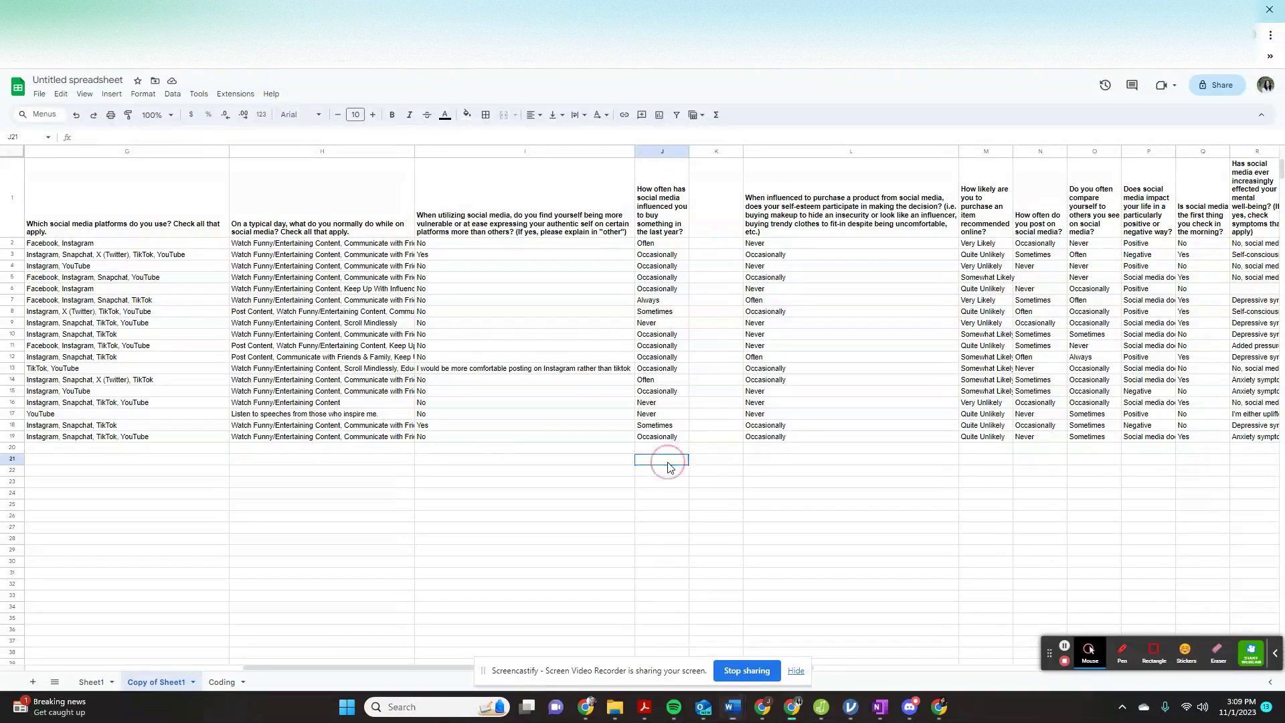
click(93, 135)
text(=QUERY(UNIQUE(D2:D19),"SELECT Col1",1))
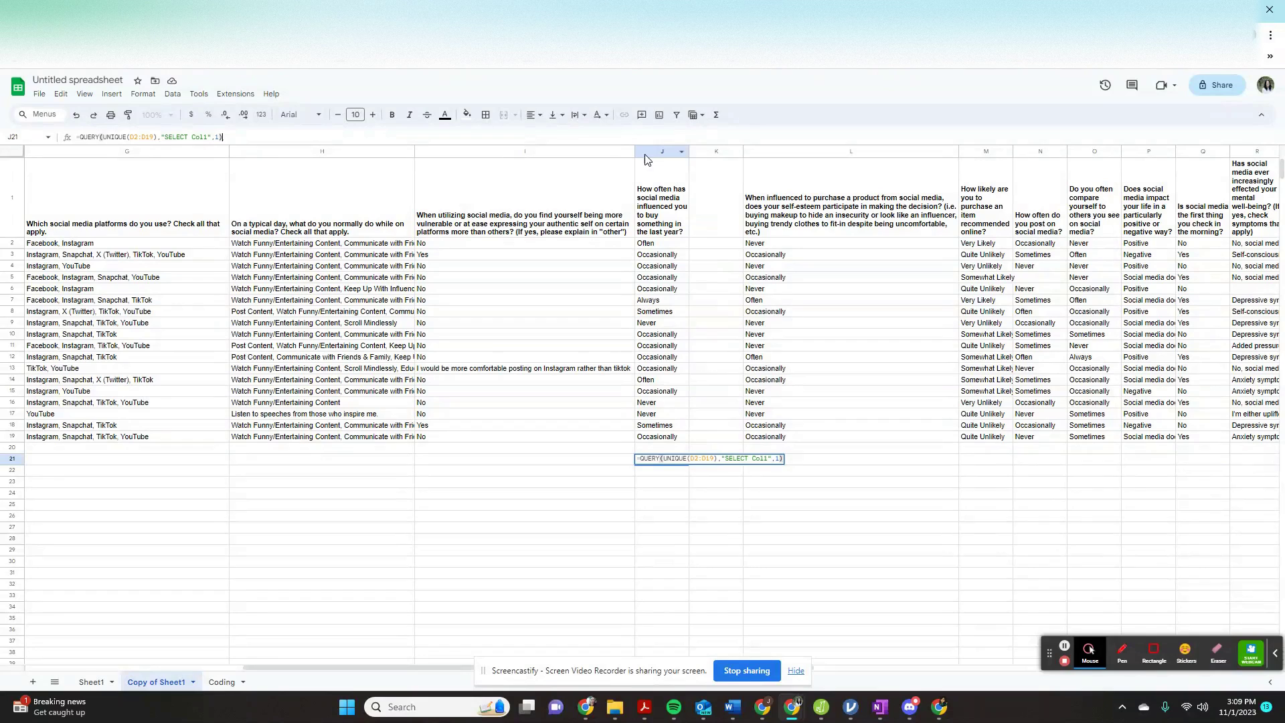
click(147, 136)
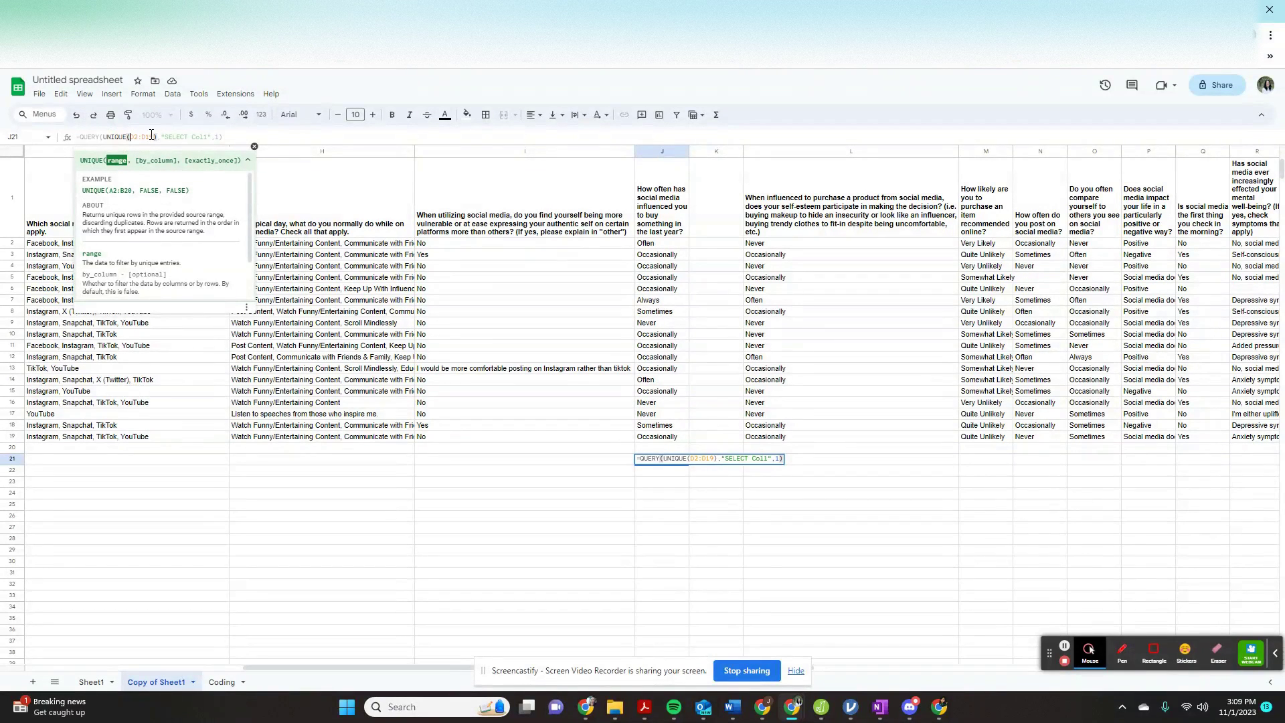
key(Delete)
text(J)
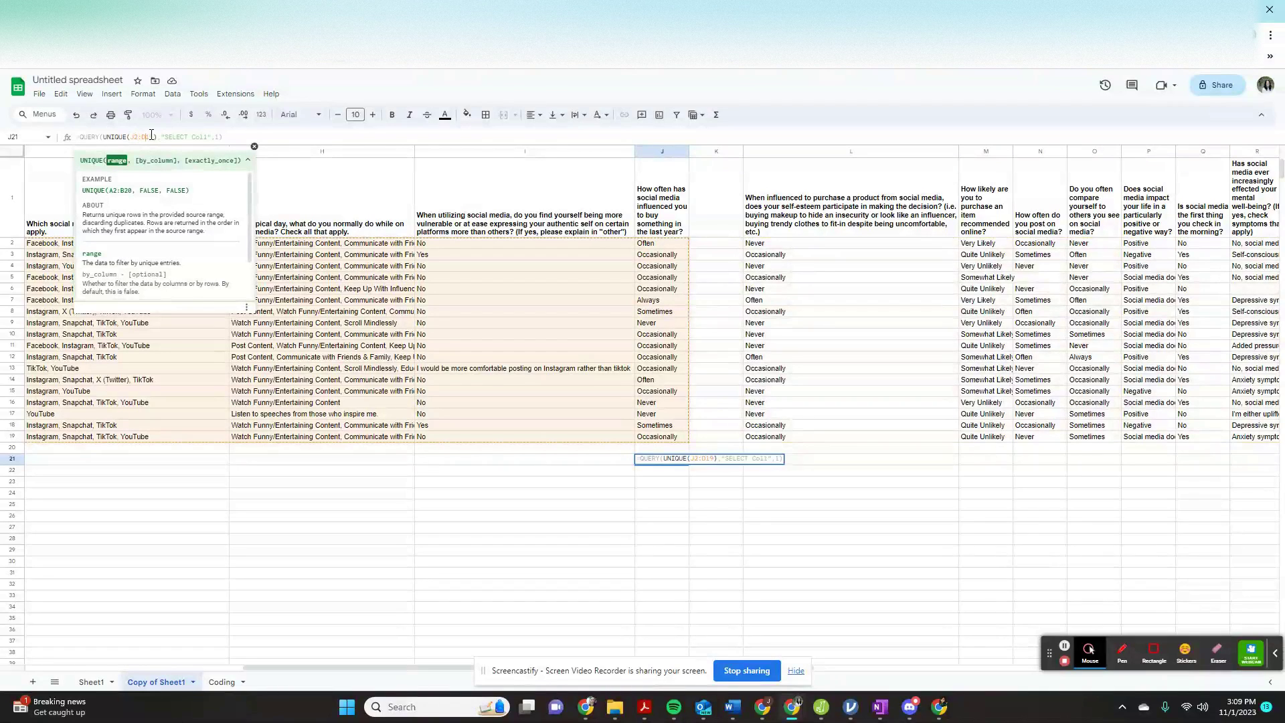
key(Delete)
text(J)
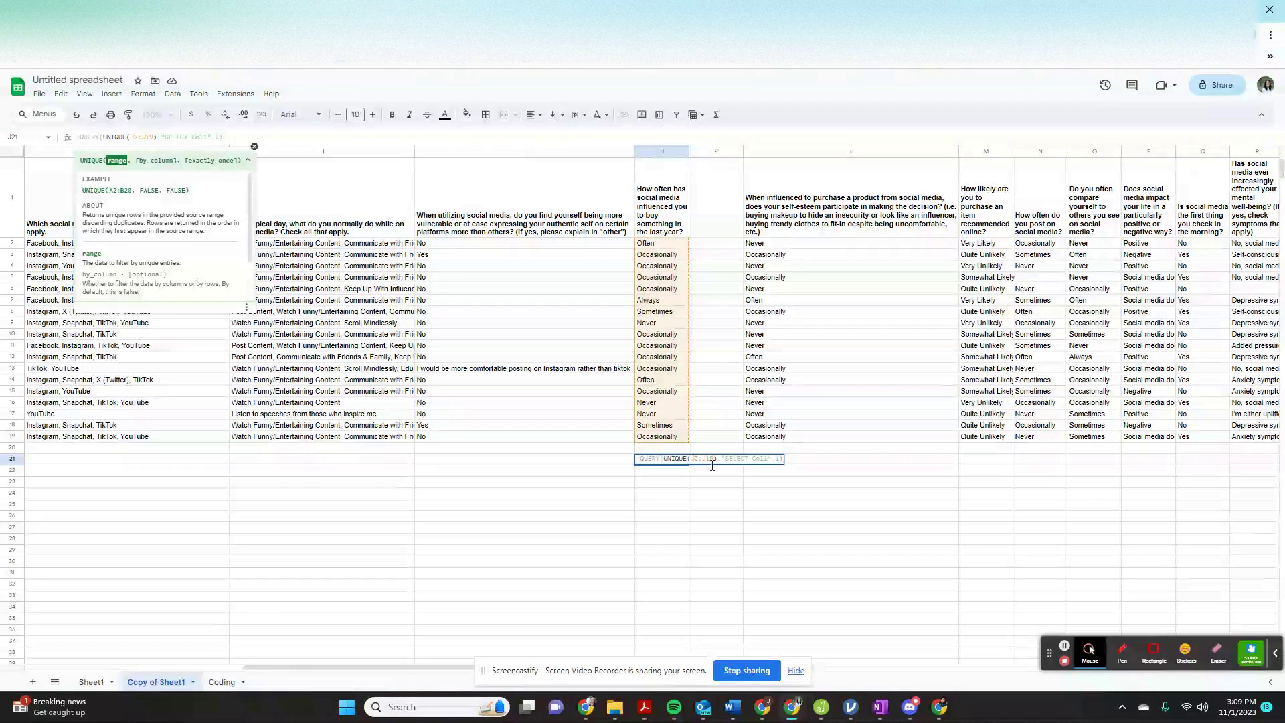
click(233, 137)
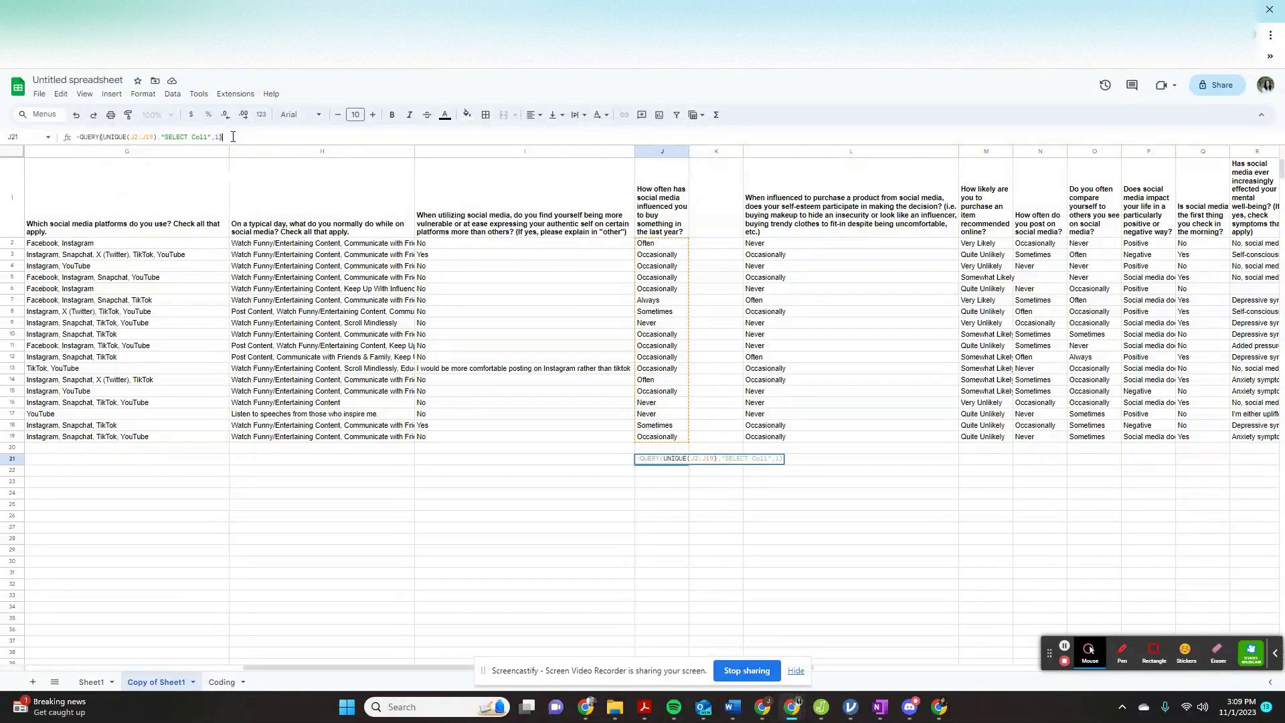
key(Return)
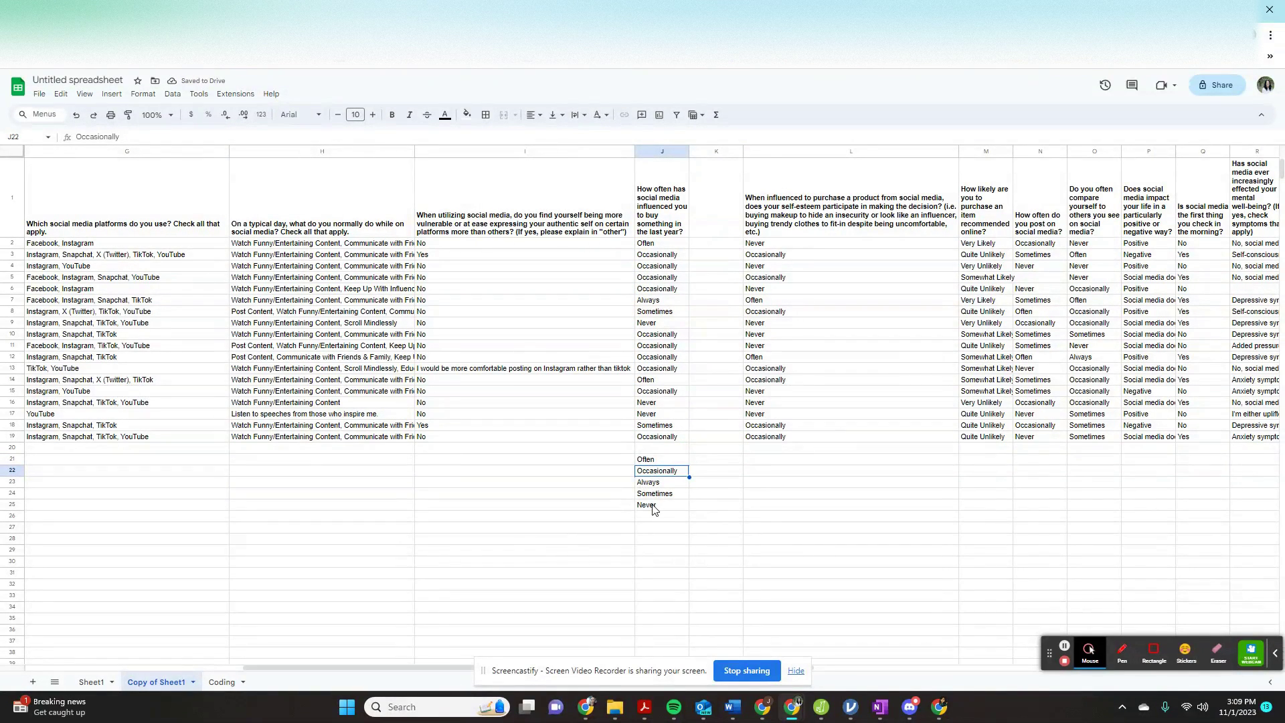
click(709, 512)
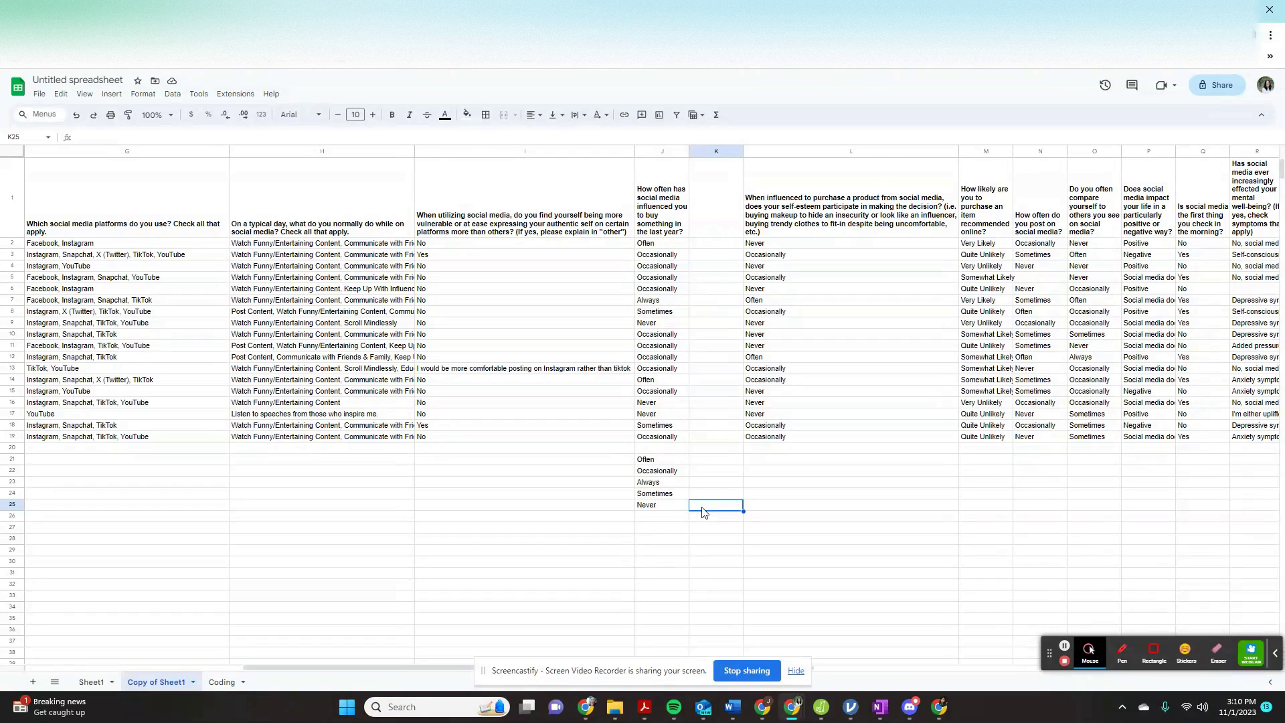
Step: Code the answers in K21:K25: Never 1, Occasionally 2, Sometimes 3, Often 4, Always 5
text(1)
click(704, 473)
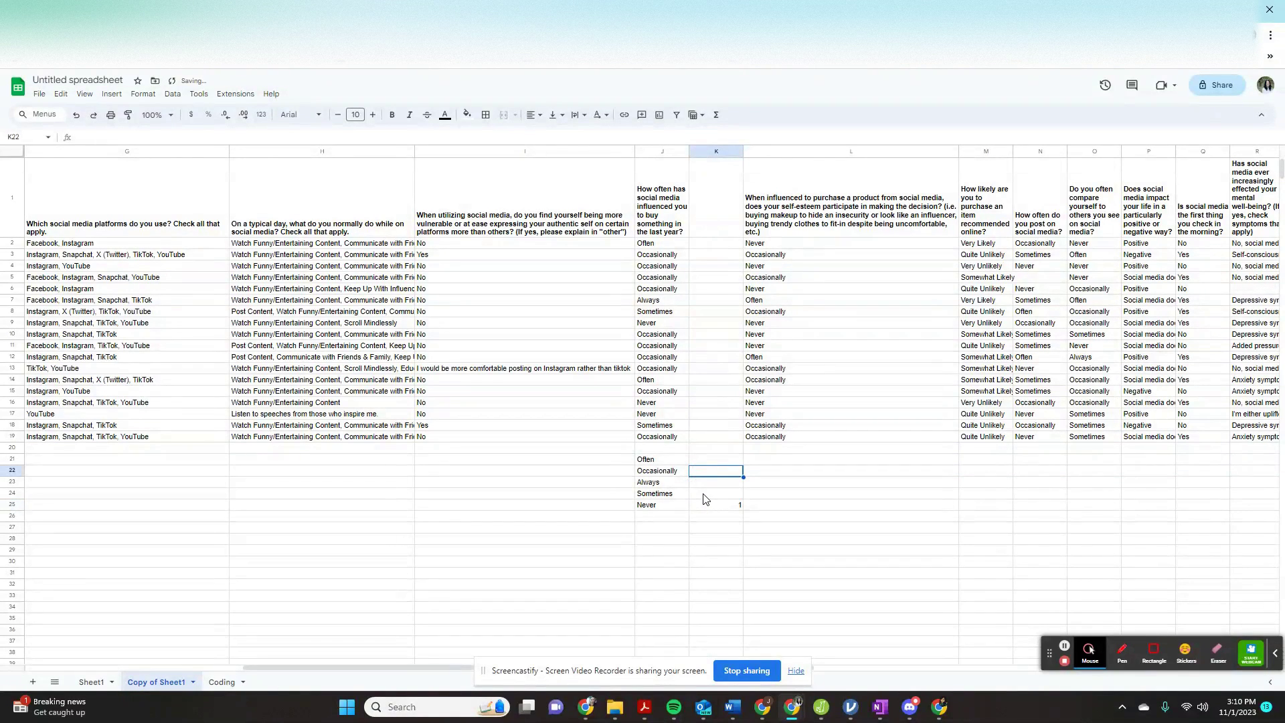
text(2)
click(703, 495)
text(3)
click(704, 461)
text(4)
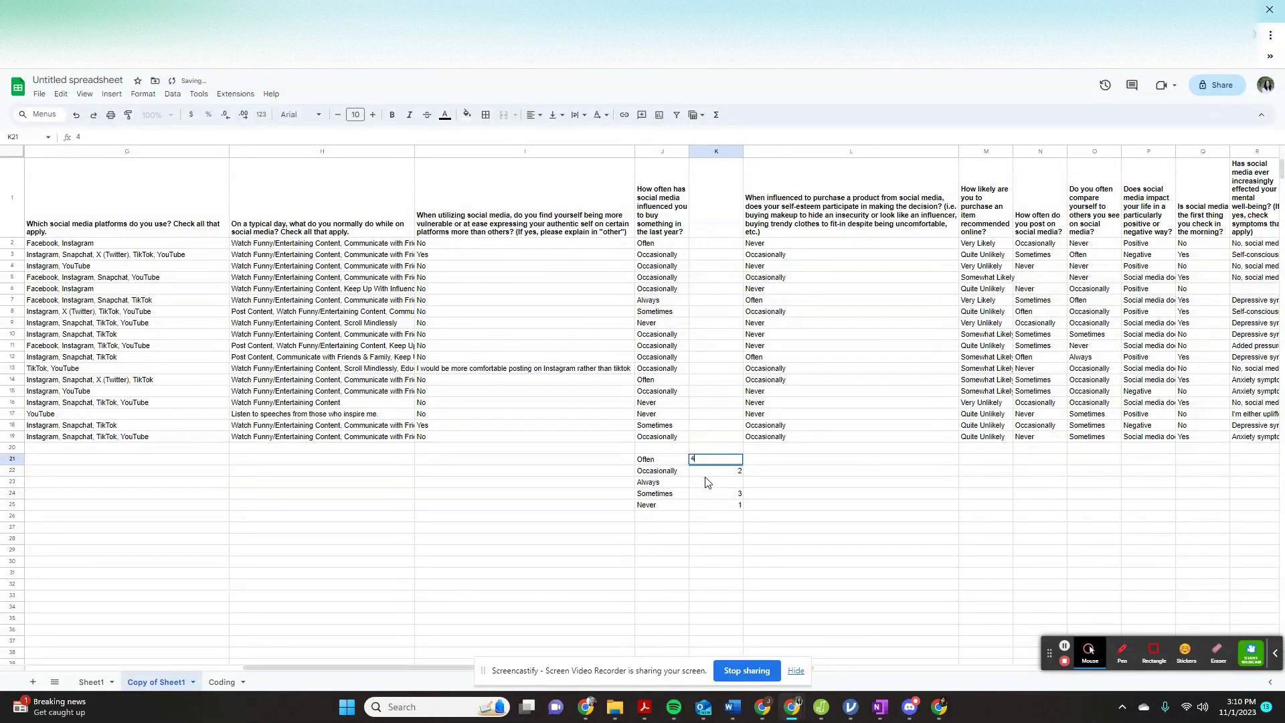
click(703, 483)
text(5)
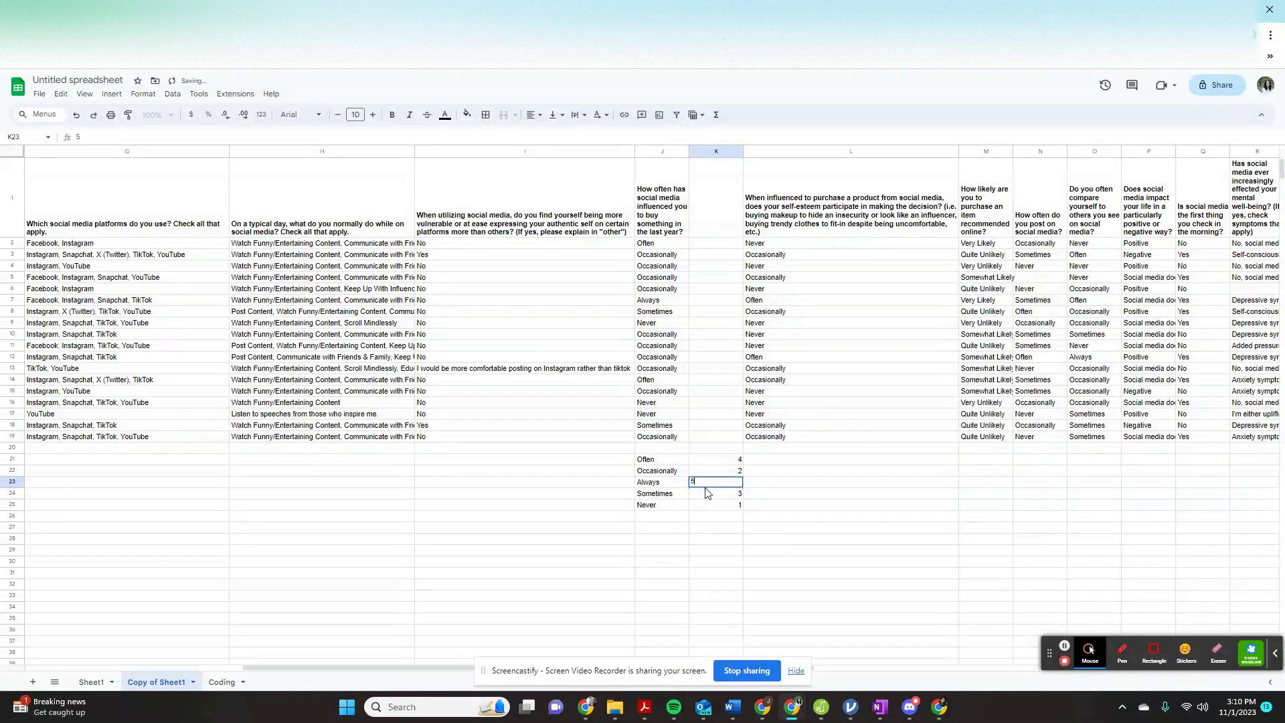
click(706, 507)
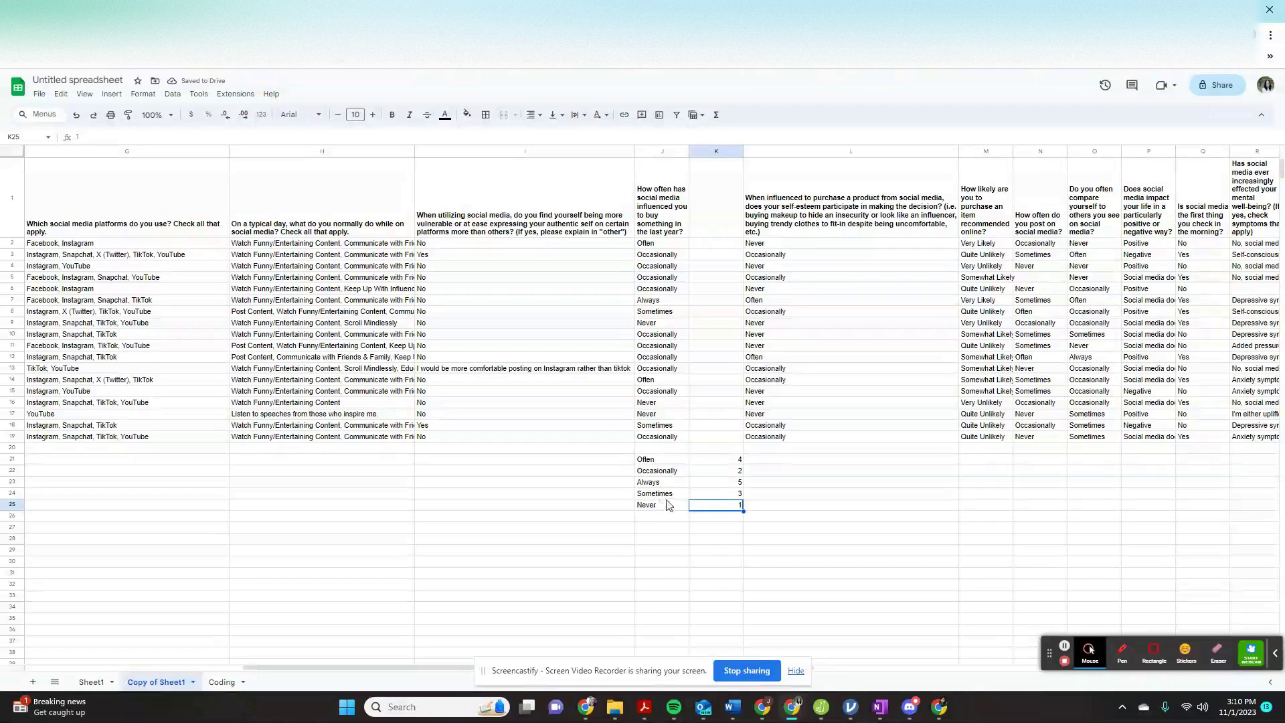
click(667, 217)
Step: Set K1 to the J1 question text followed by '(coded)'
key(ctrl+c)
click(723, 209)
key(ctrl+v)
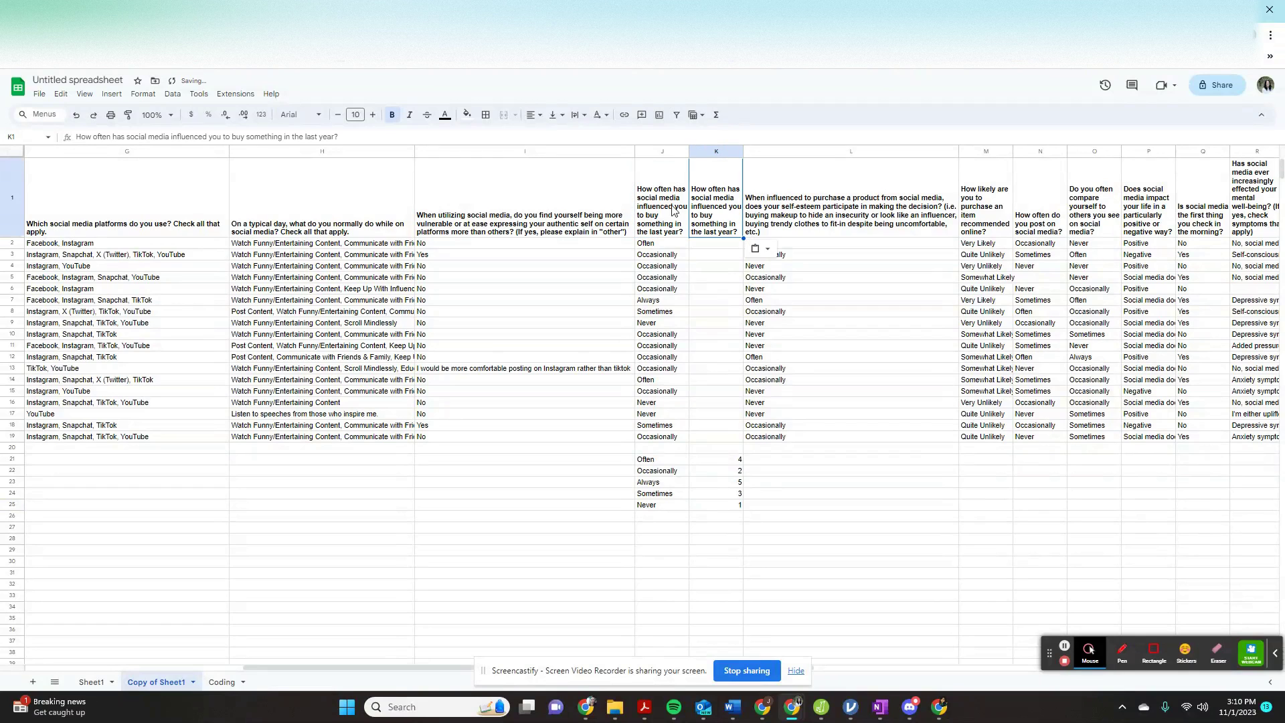
click(332, 140)
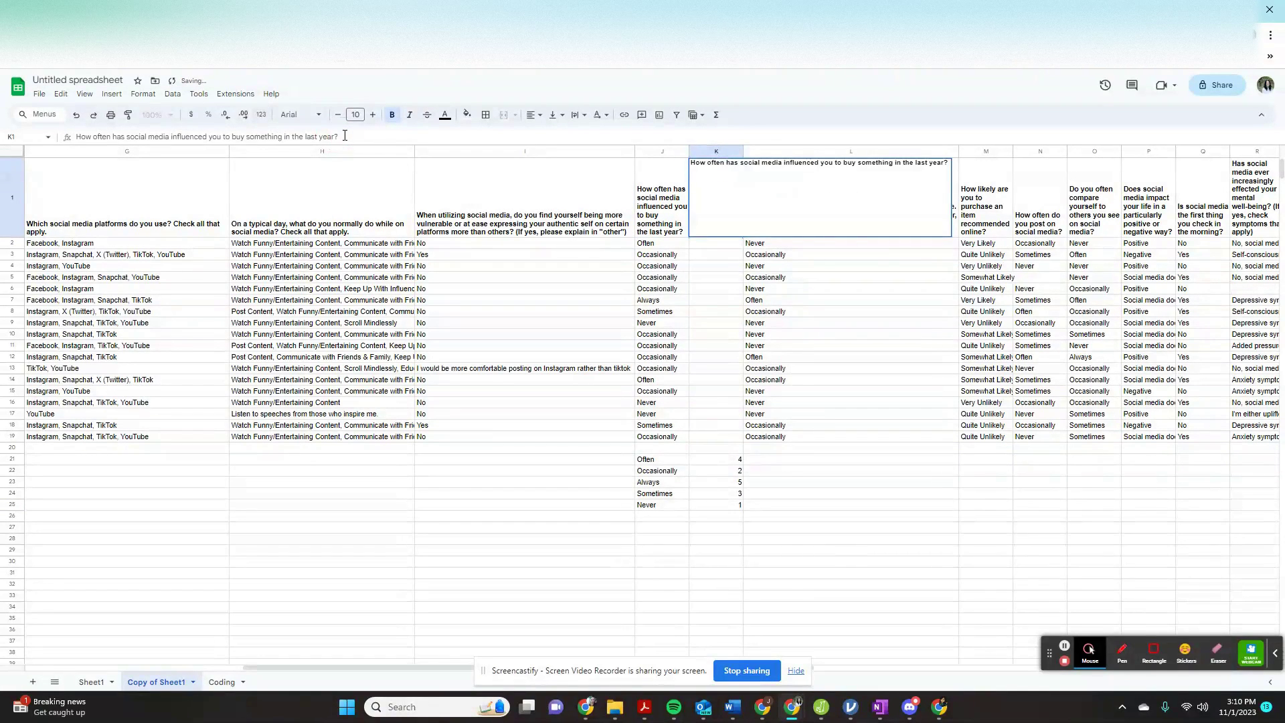
text((coded))
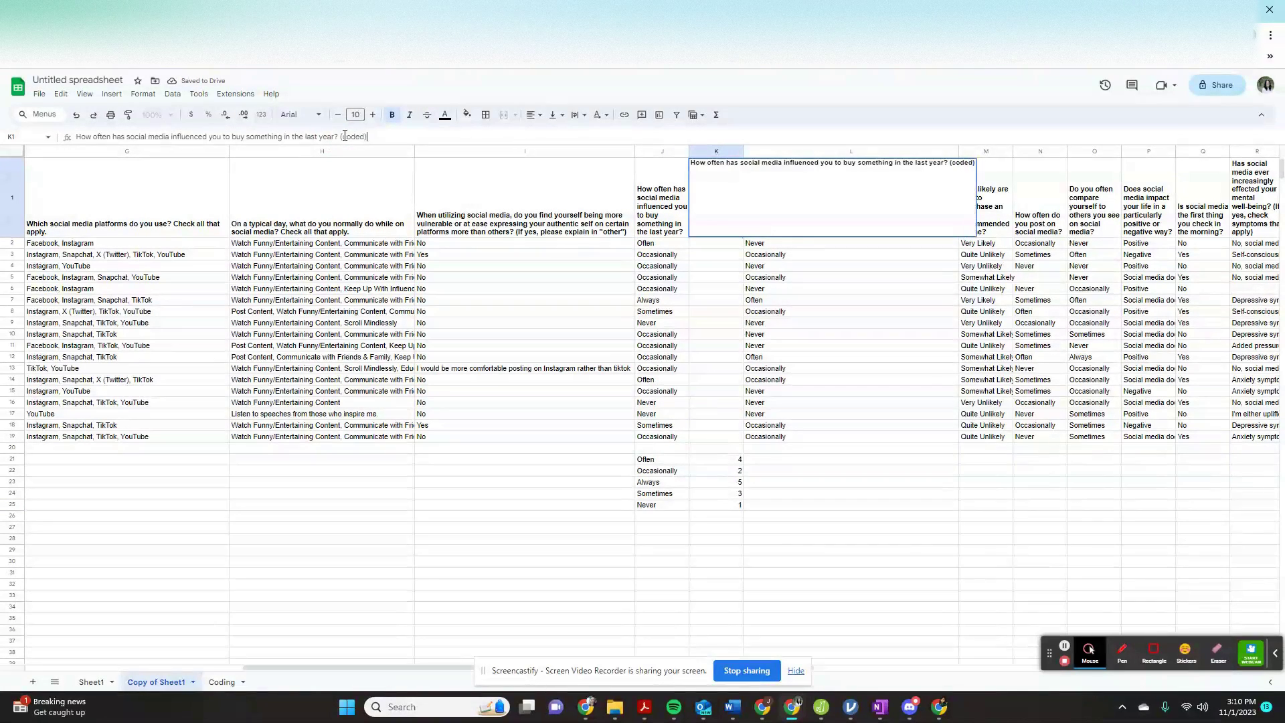
key(Return)
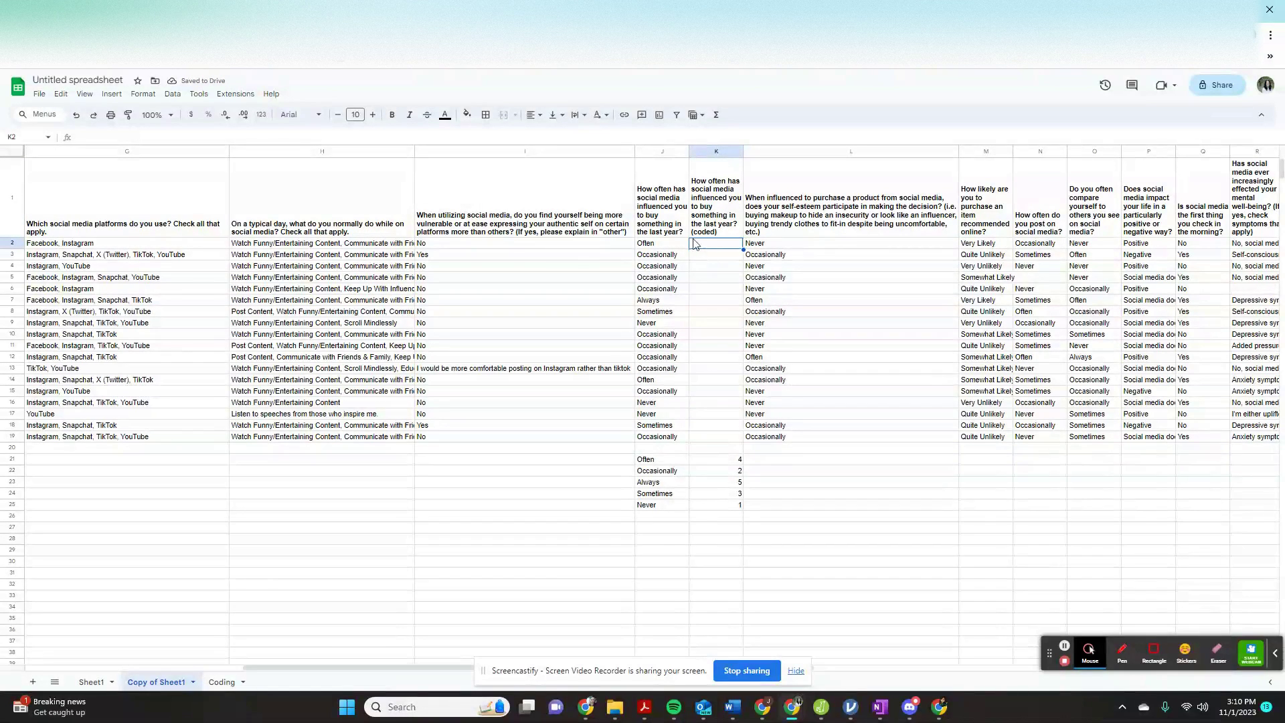
Step: Begin K2's formula as =VLOOKUP(j2, J21: using the code table's first cell
click(181, 137)
text(=)
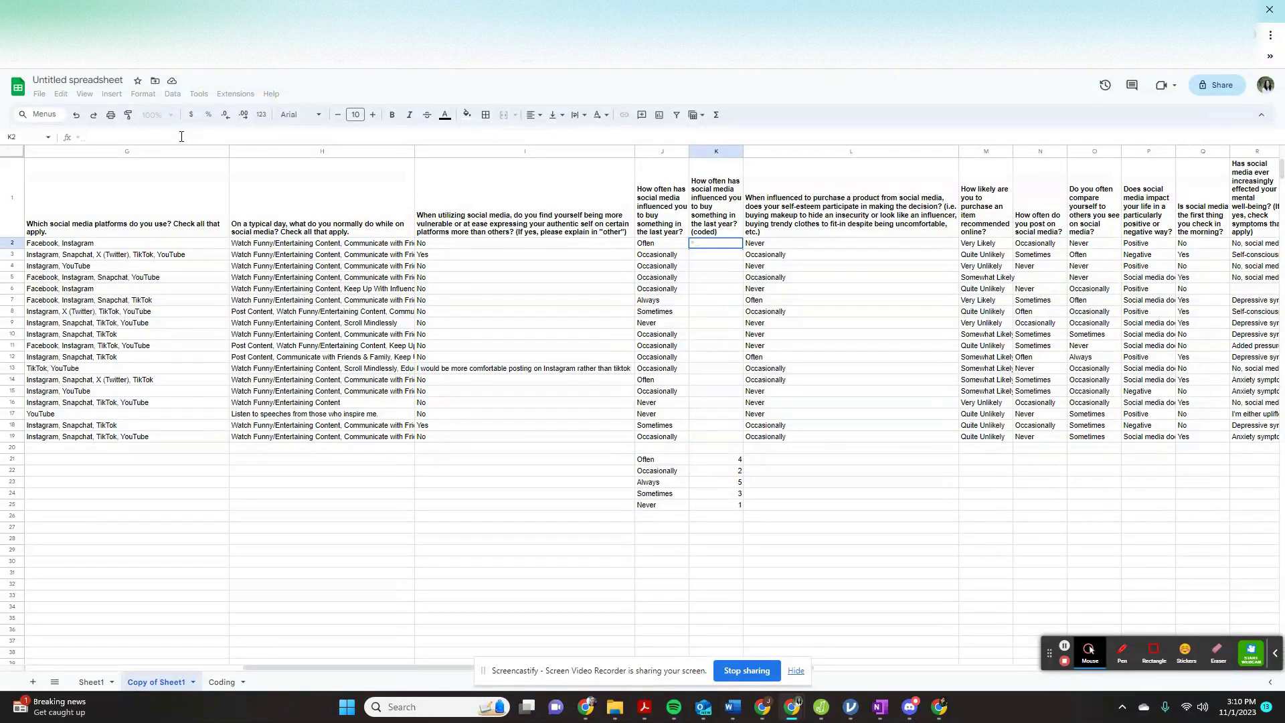
text(vlookup)
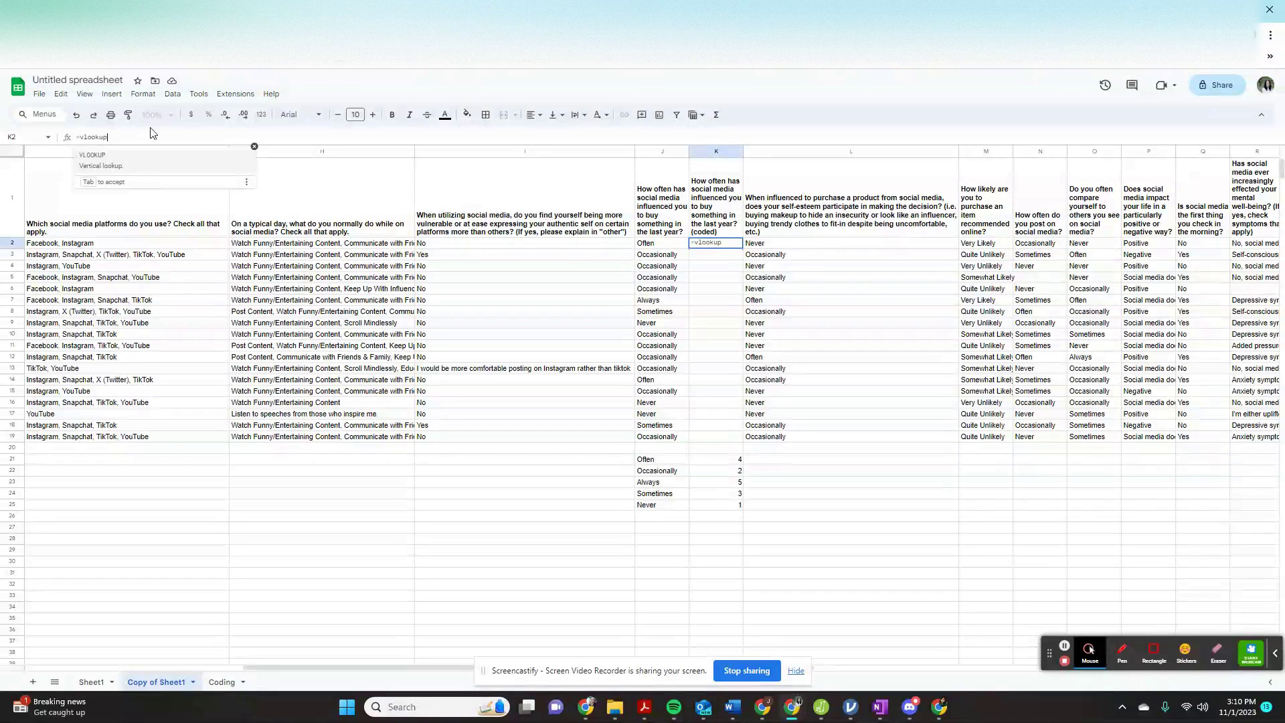
key(Tab)
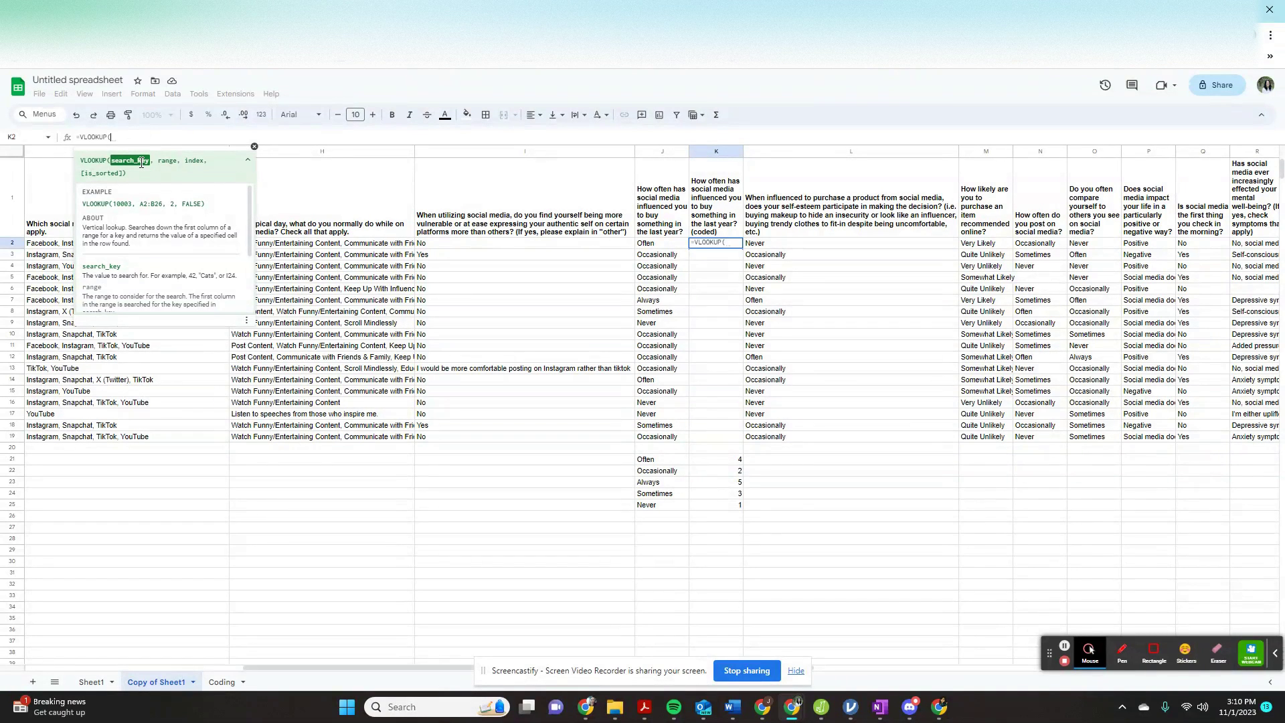
click(142, 163)
click(141, 163)
text(j2)
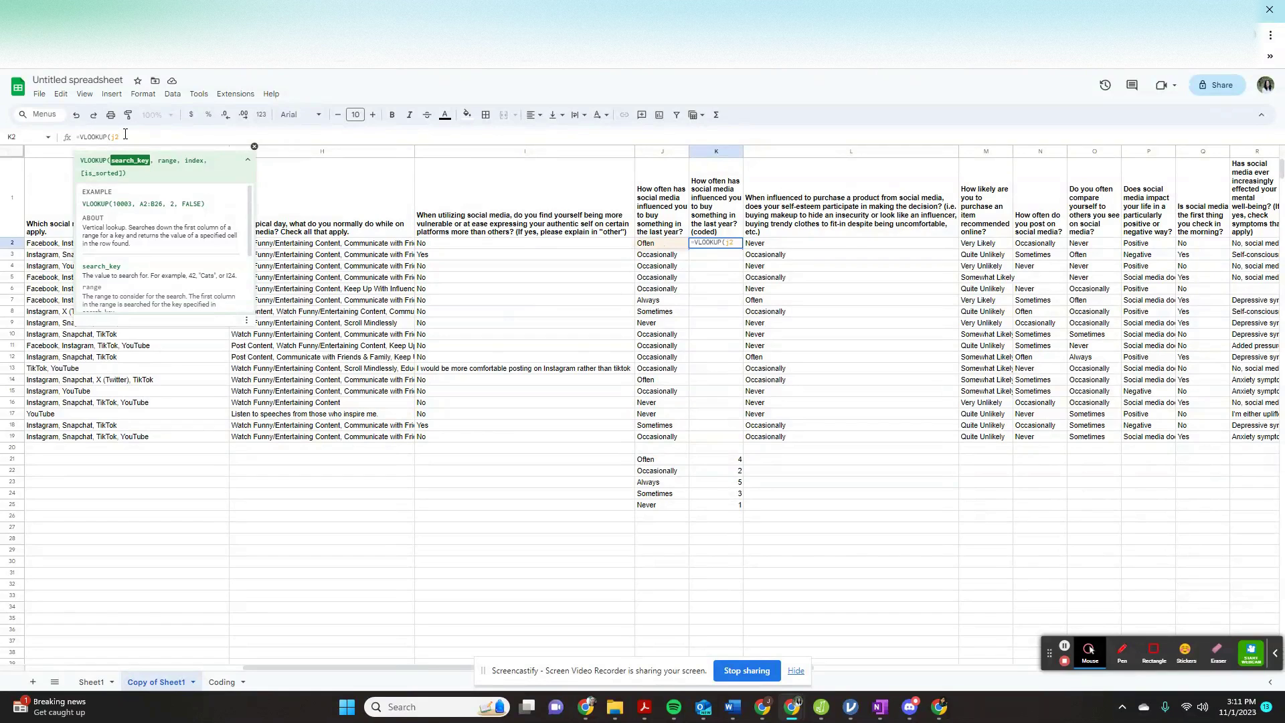
text(,)
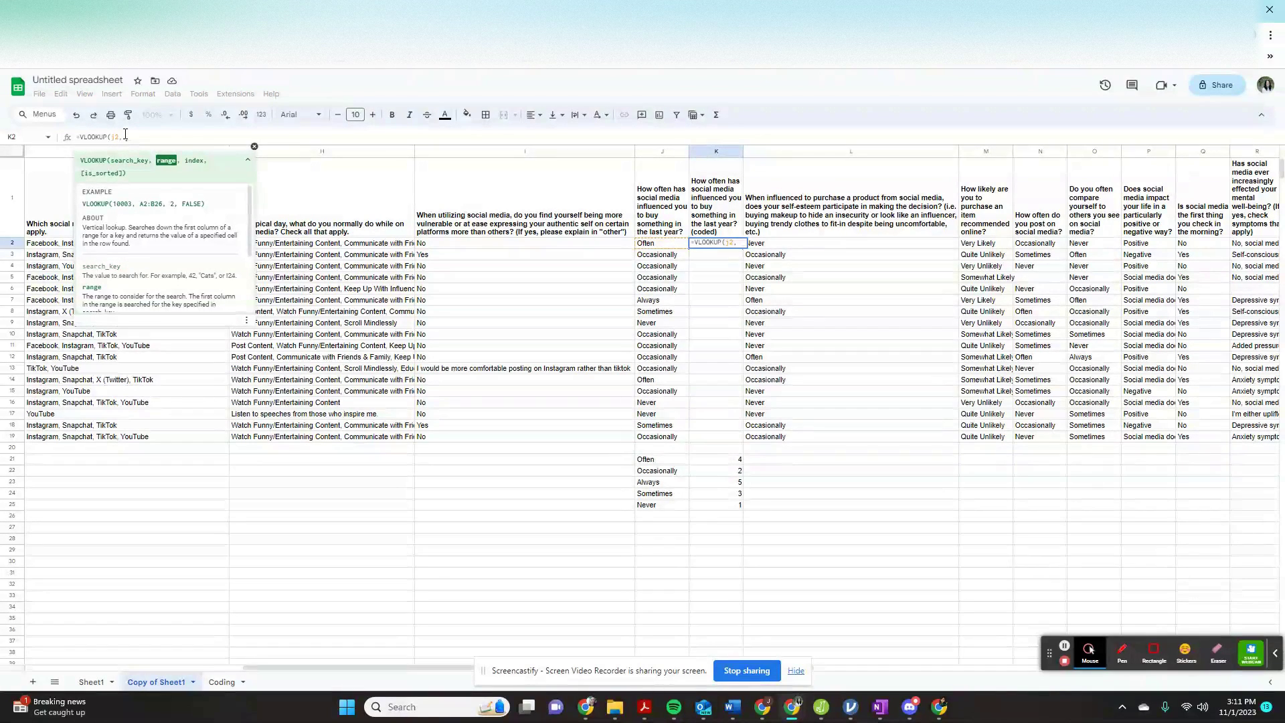
click(648, 461)
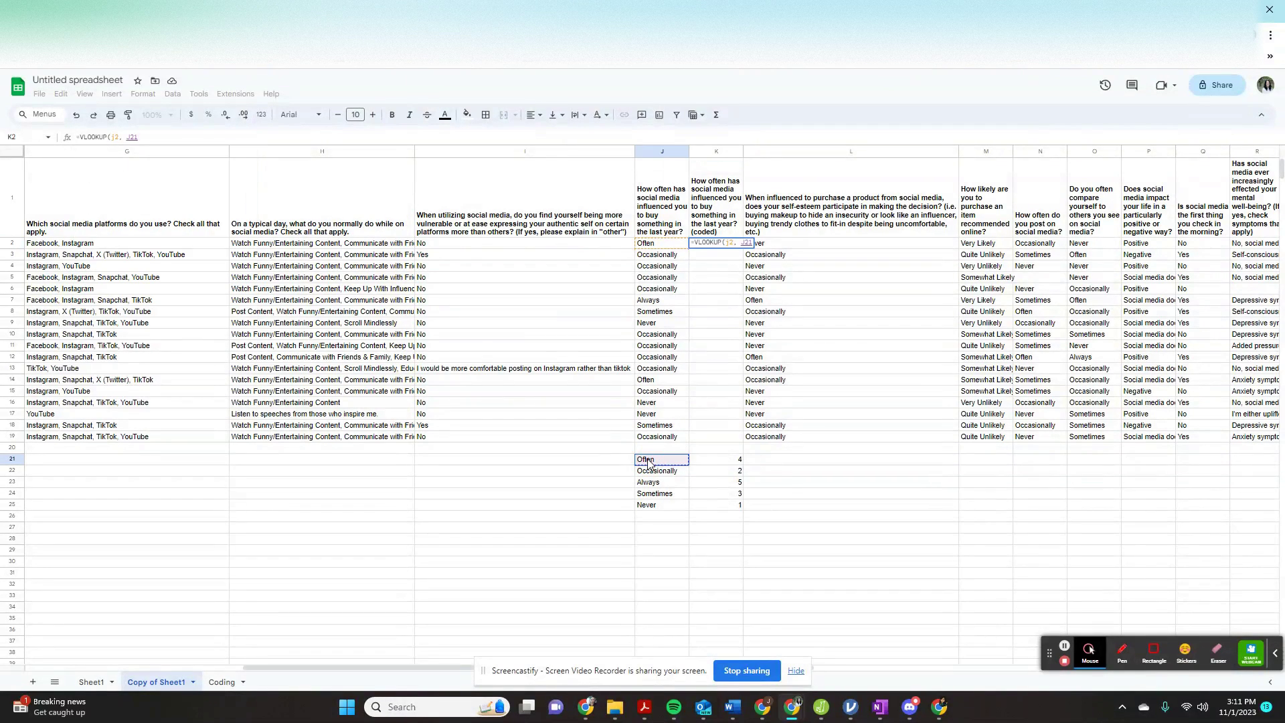
click(150, 138)
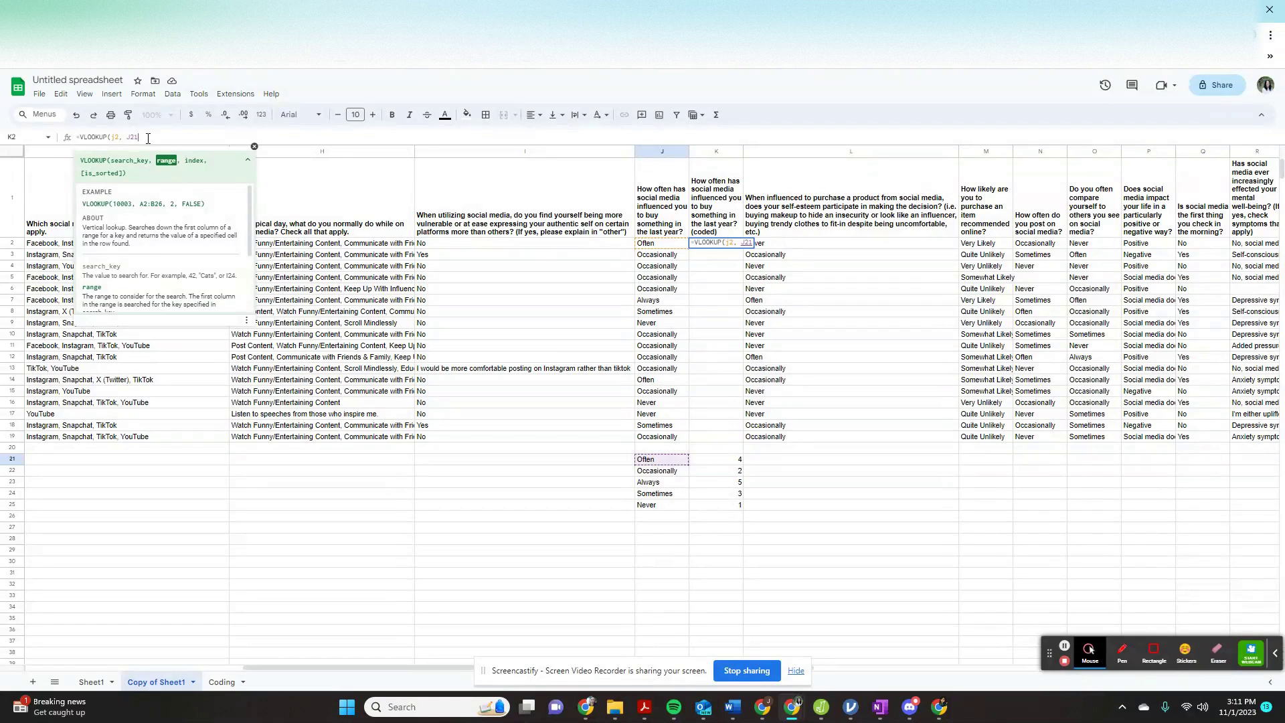
text(:)
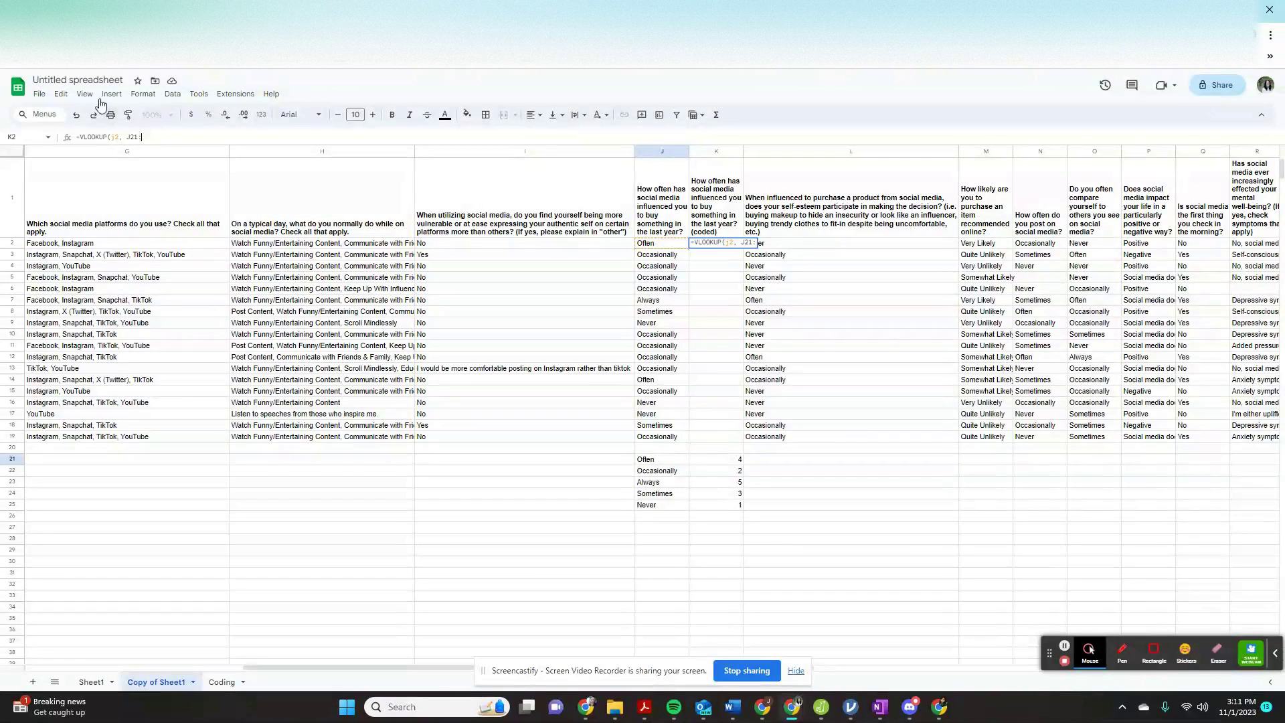
click(740, 507)
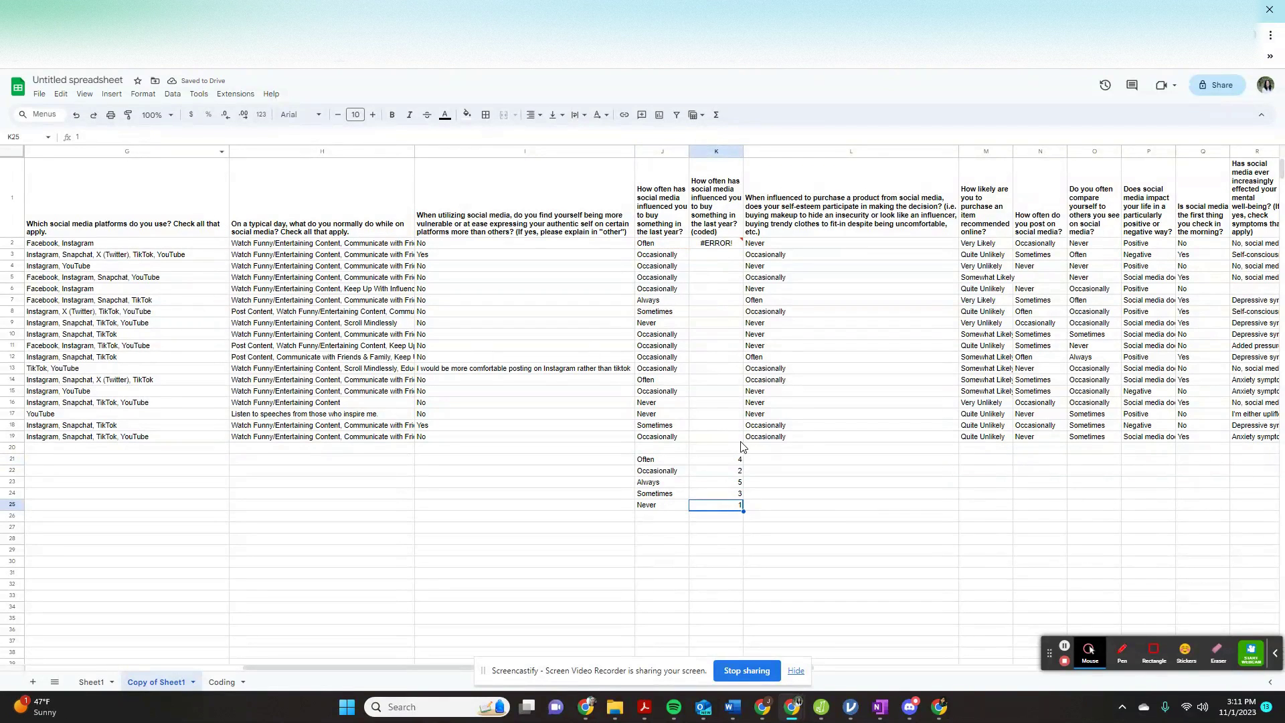
Step: Correct K2 to =VLOOKUP(J2,J21:K25,2,FALSE) so it returns code 4
click(720, 243)
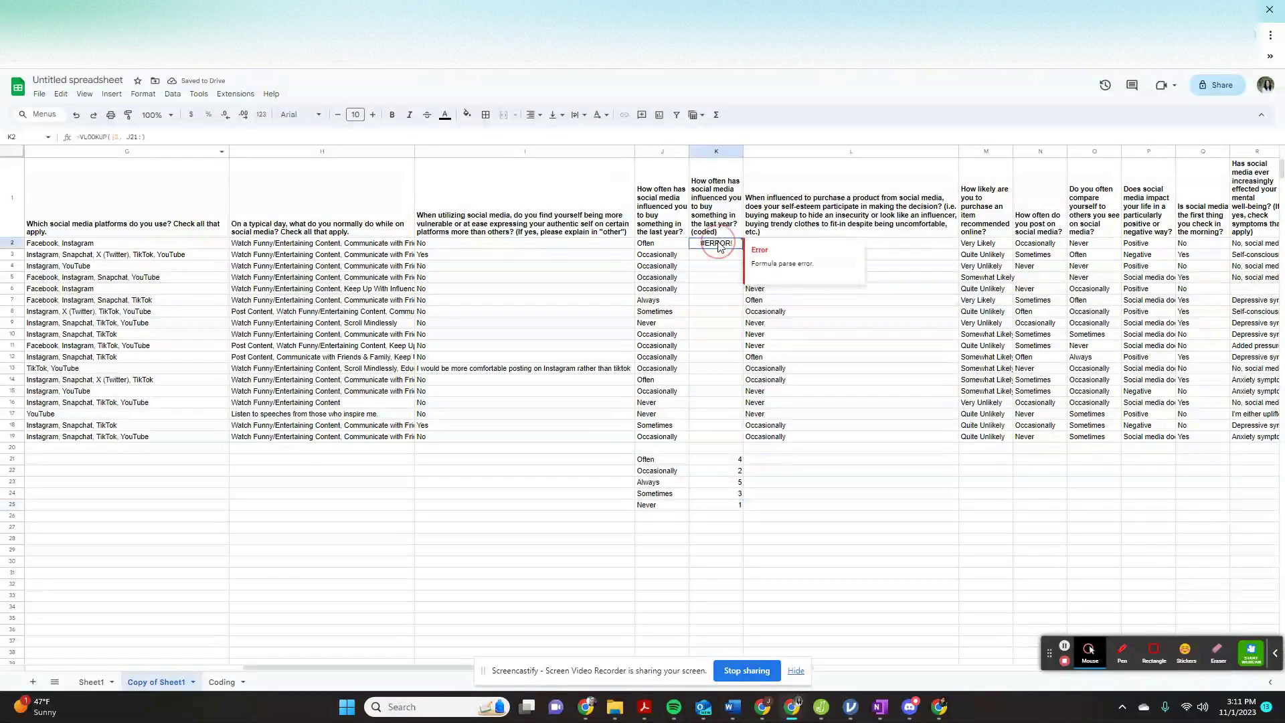
click(135, 138)
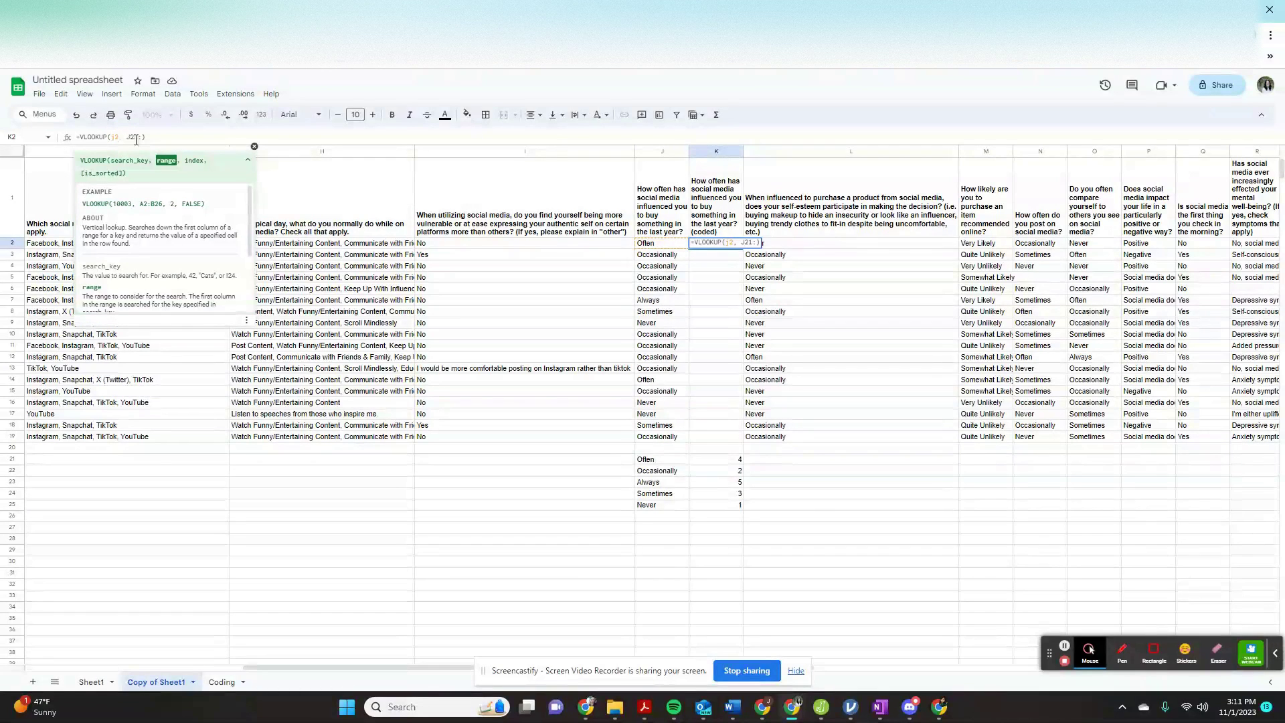
text(:)
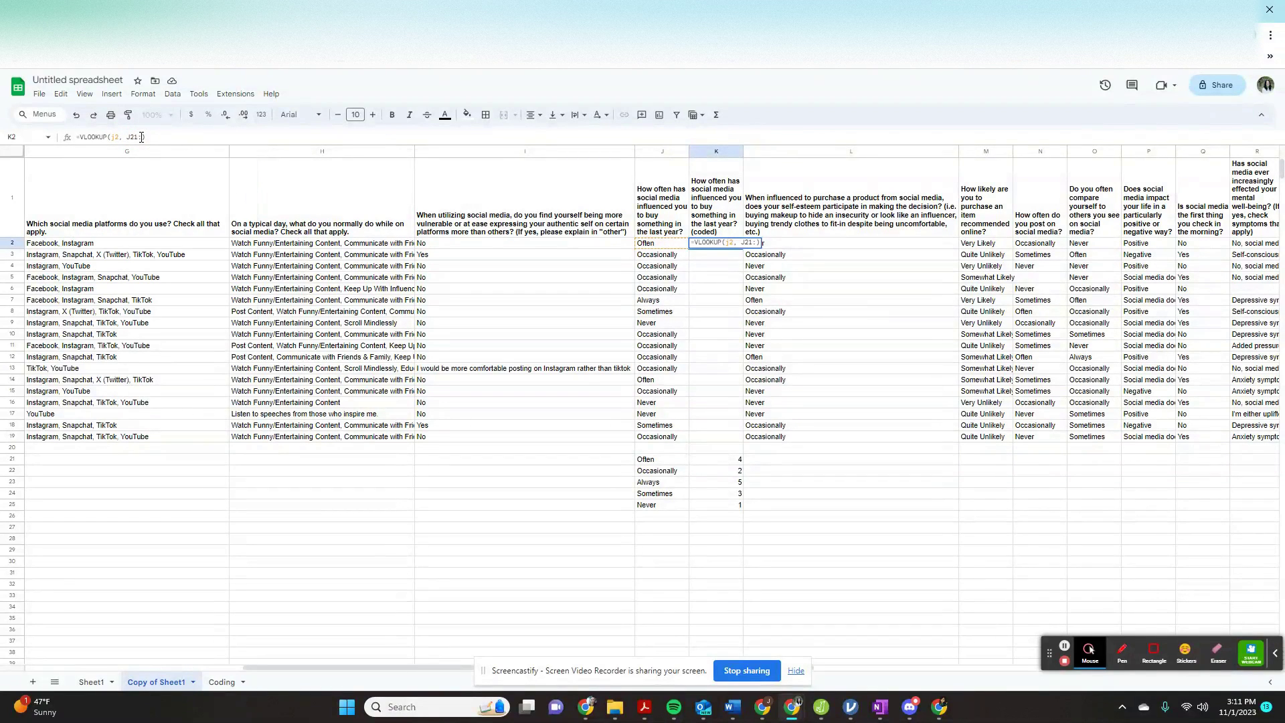
text(k24)
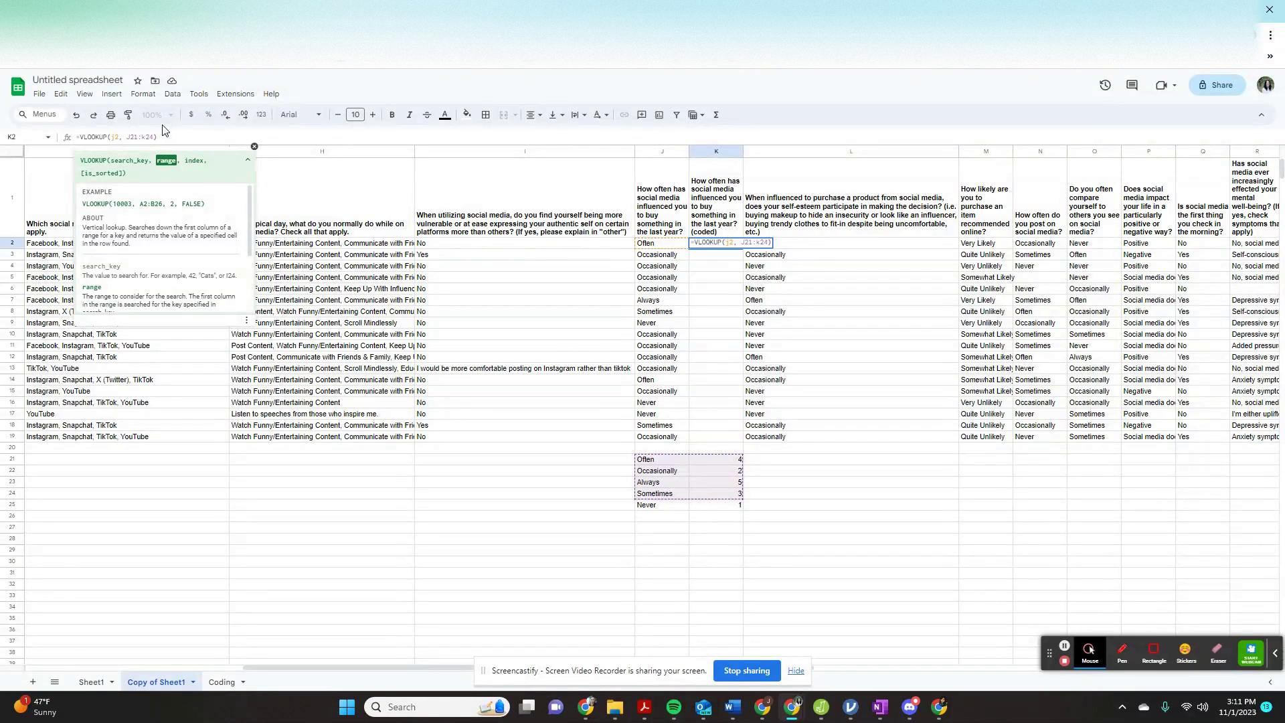
text(, )
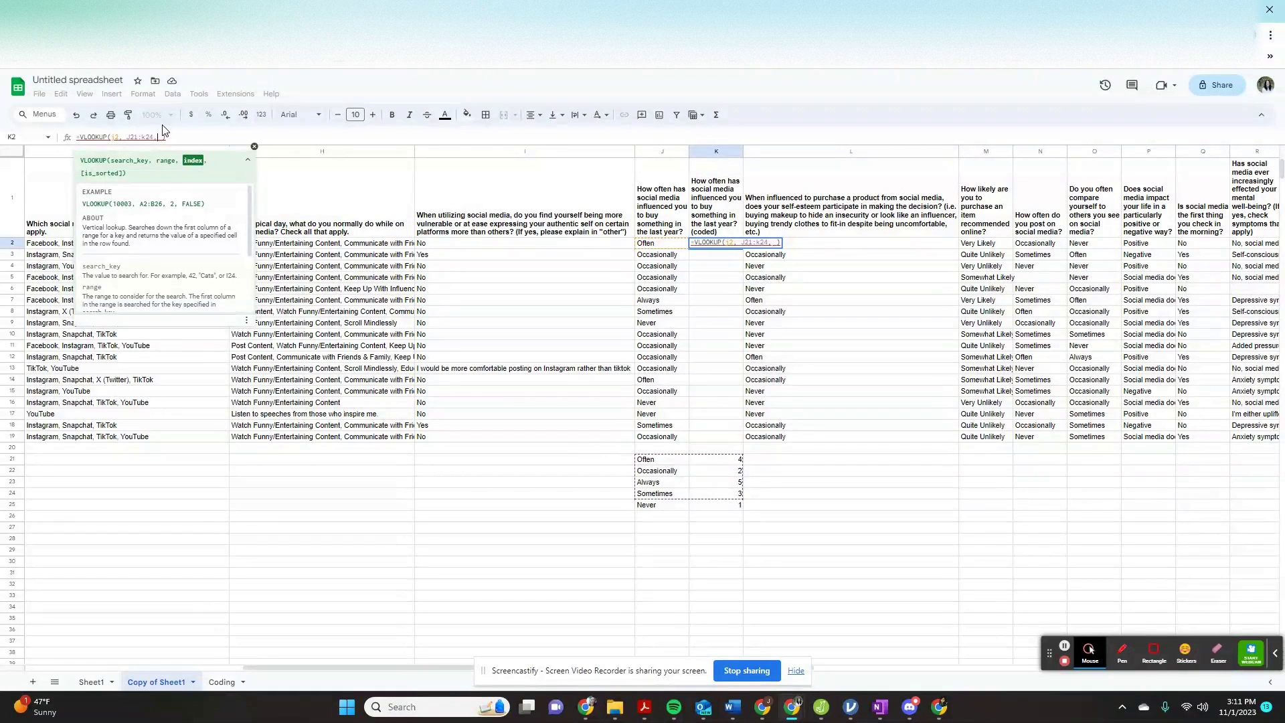
text(2)
text(2))
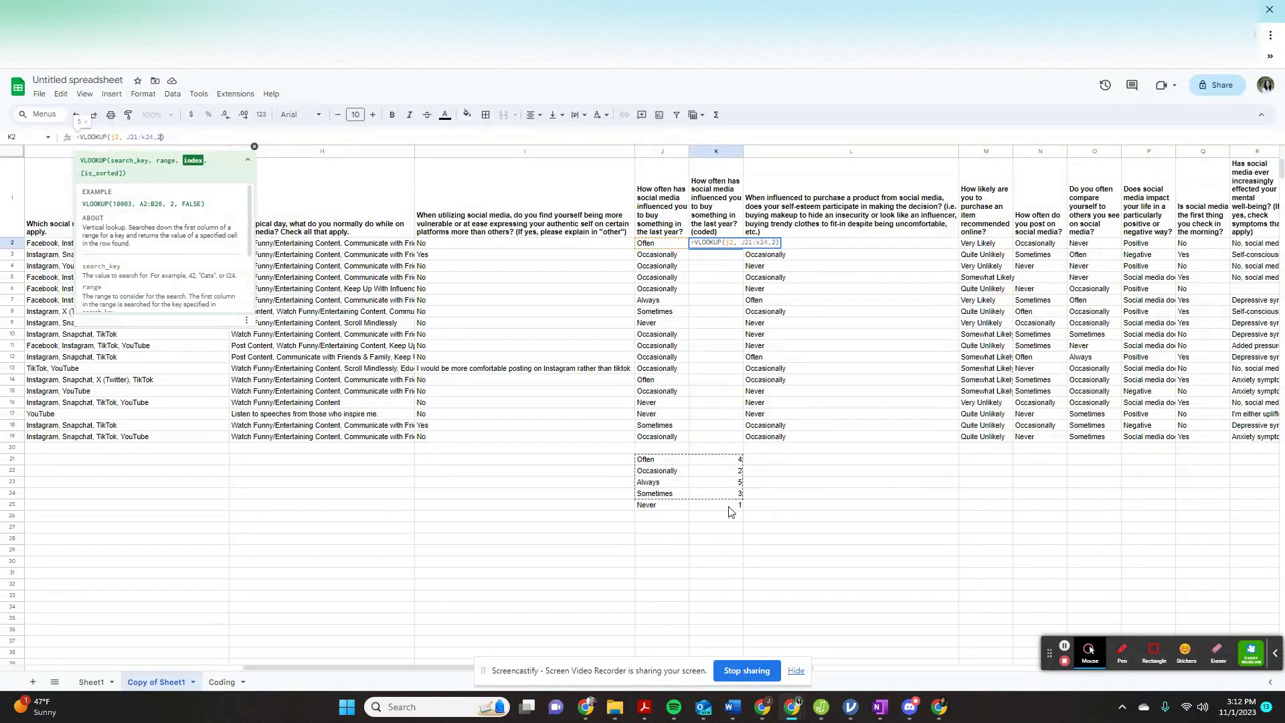
click(154, 138)
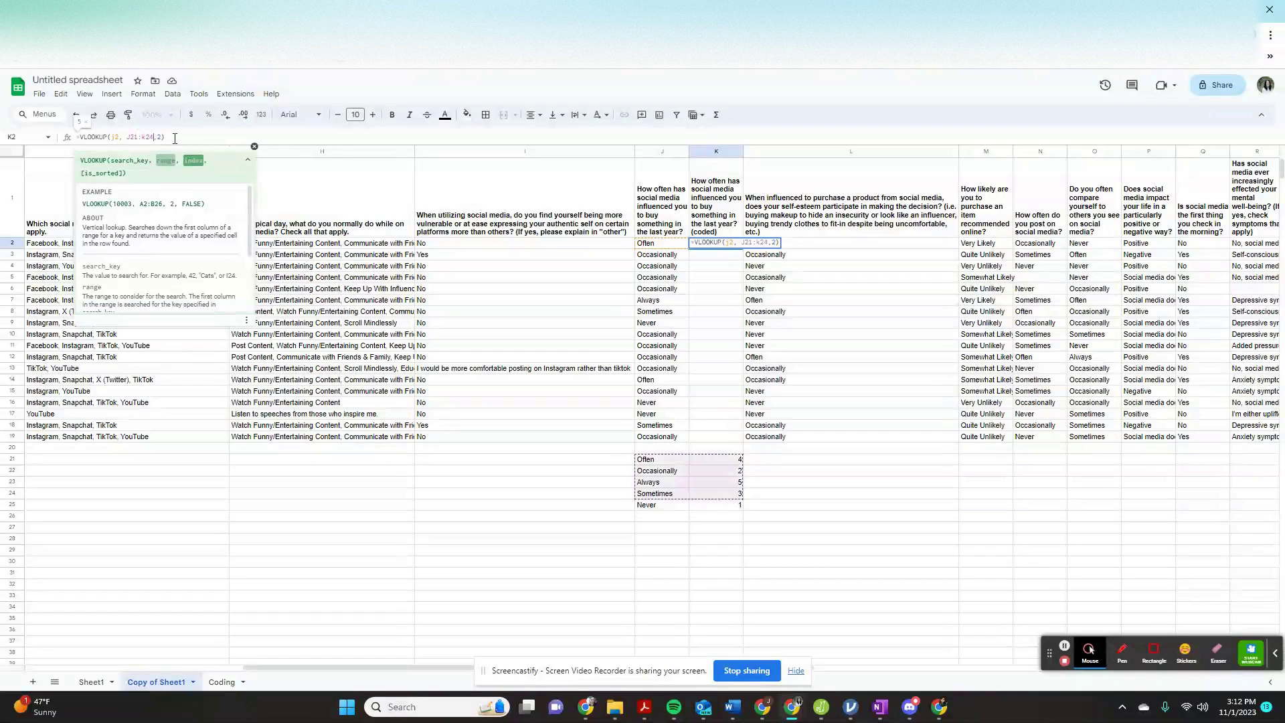
key(BackSpace)
text(5)
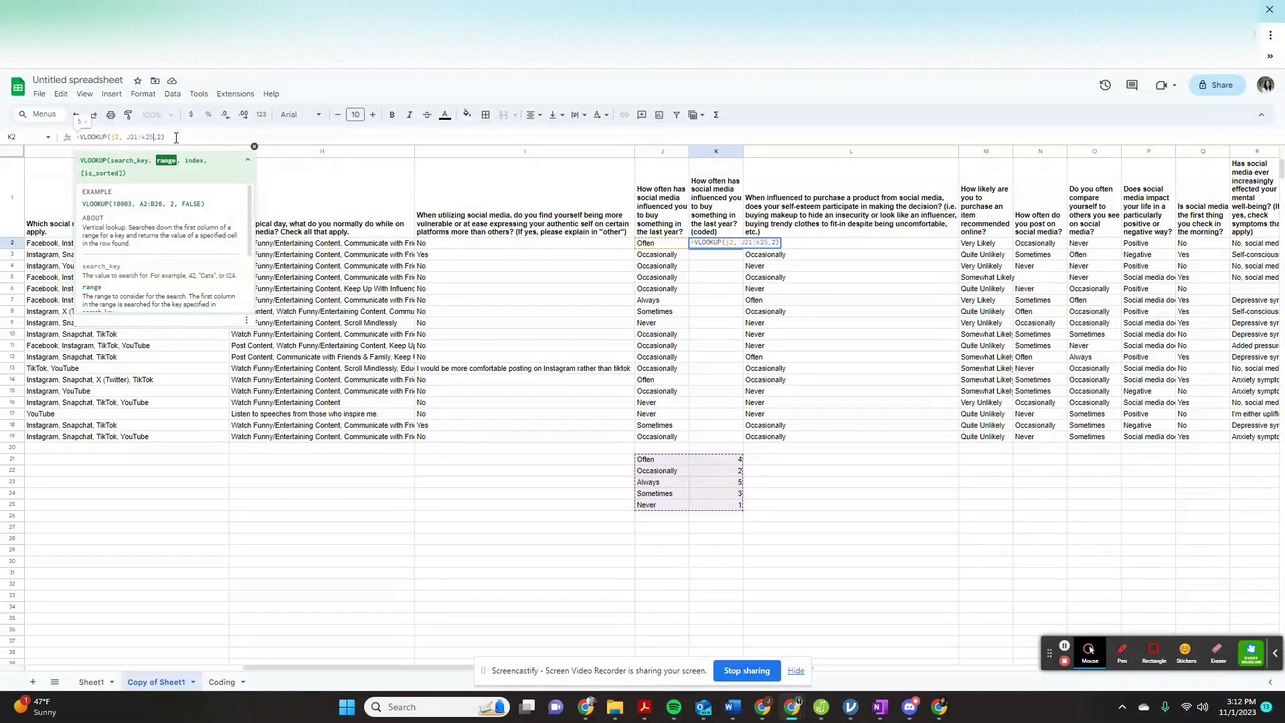
text(,2)
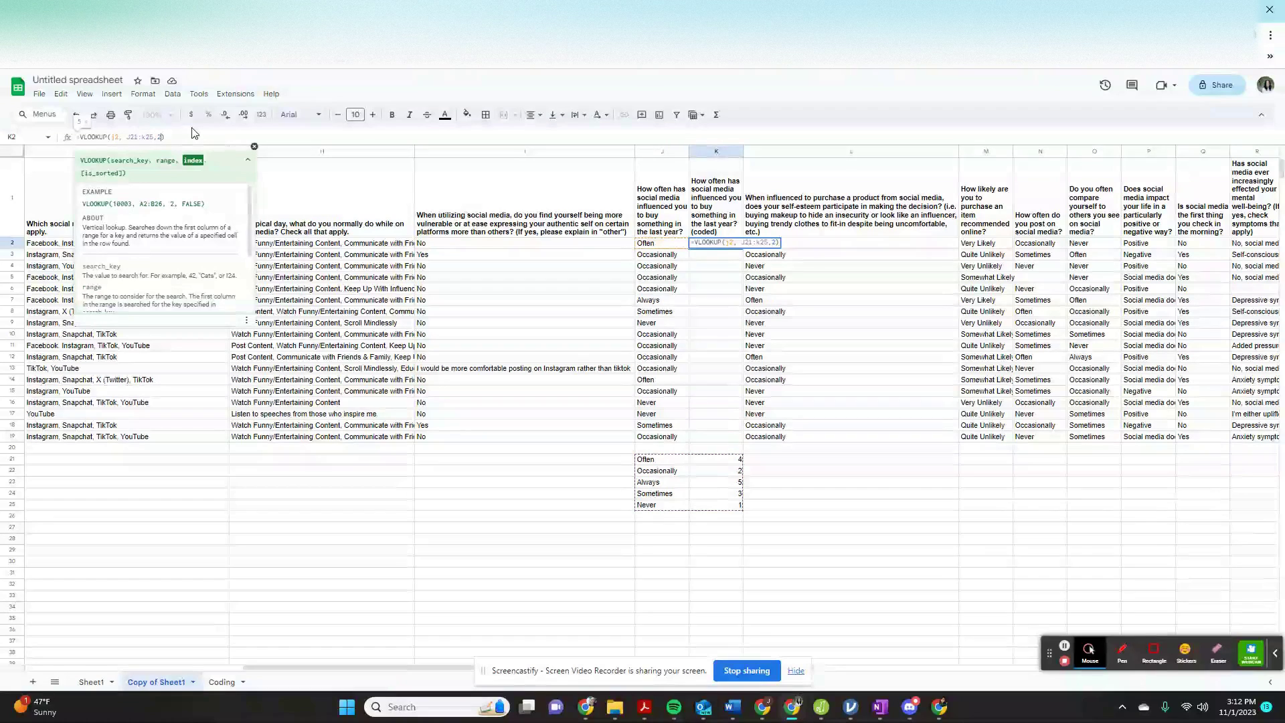
text(, FALSE)
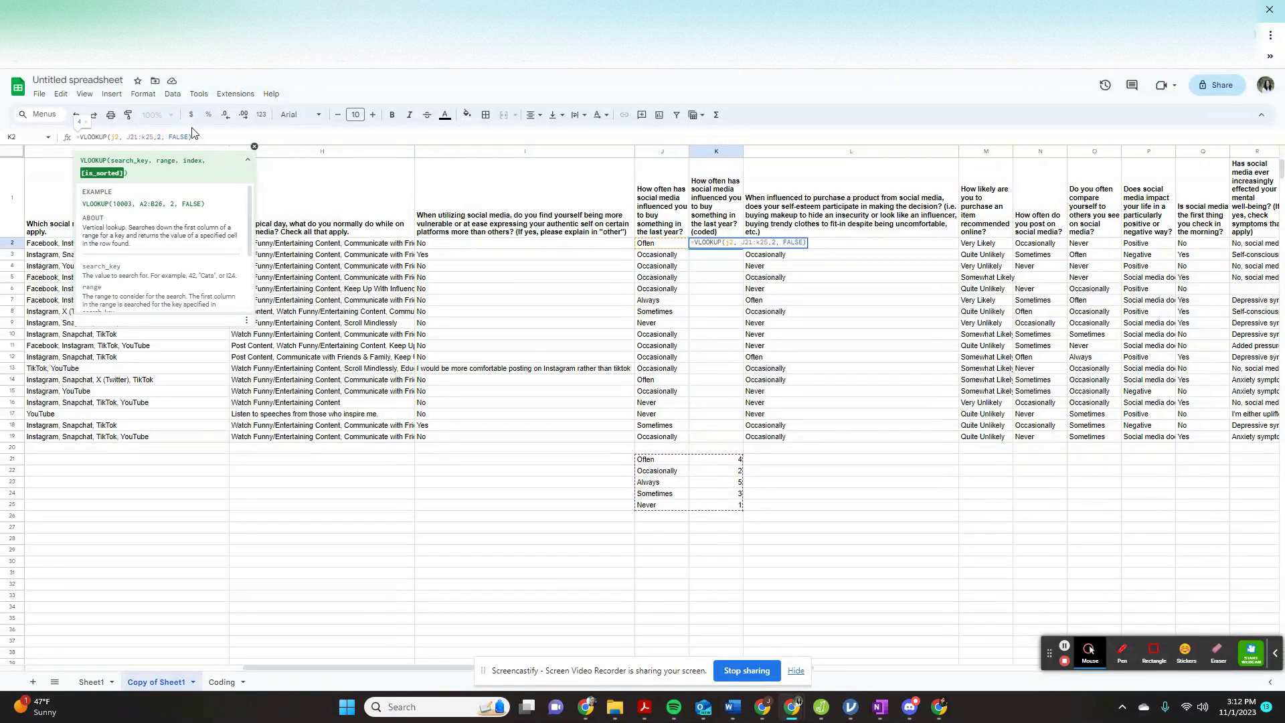
key(Return)
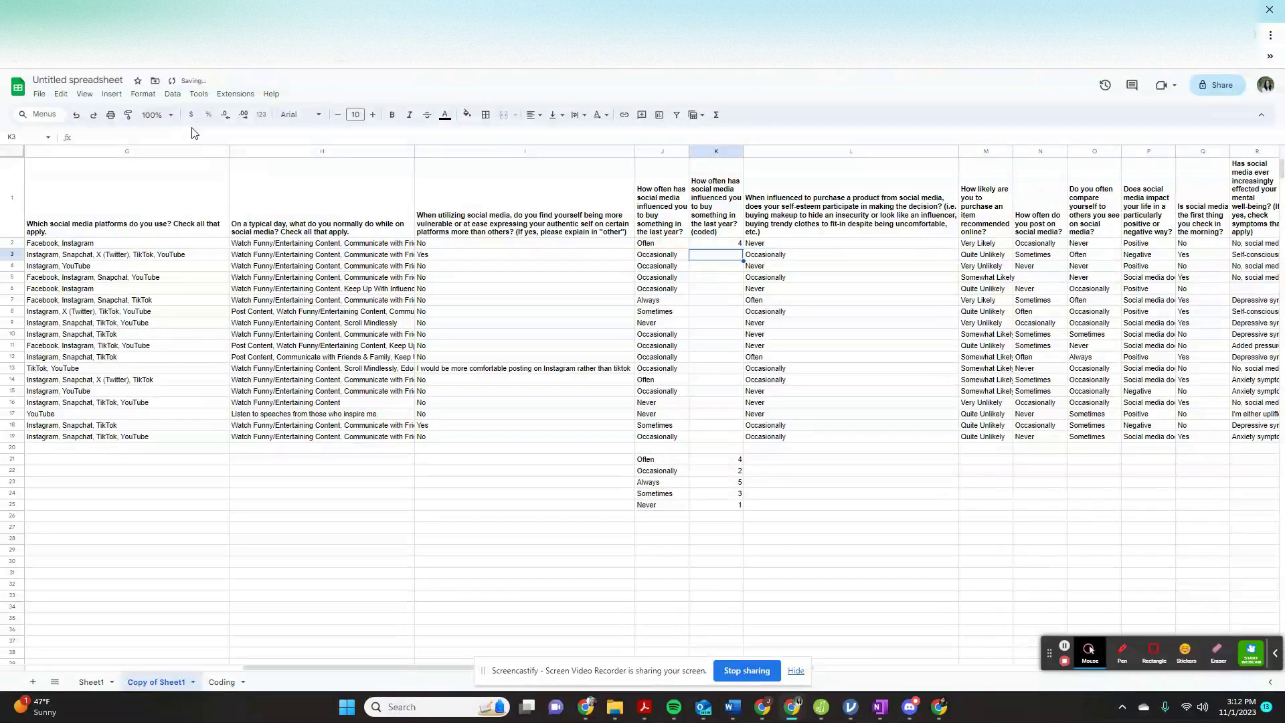
Step: Fill K2's VLOOKUP down to K19, accepting the suggestion with the anchored range $J$21:$K$25
click(736, 244)
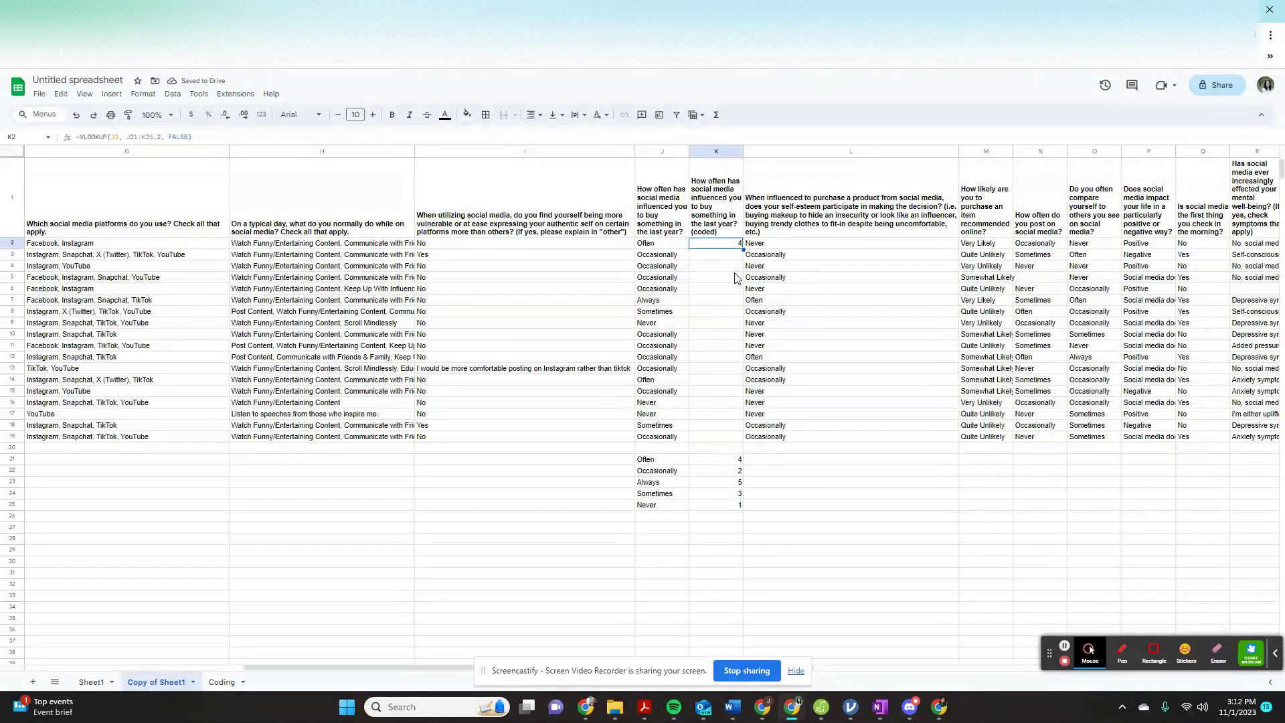
drag(743, 249, 742, 443)
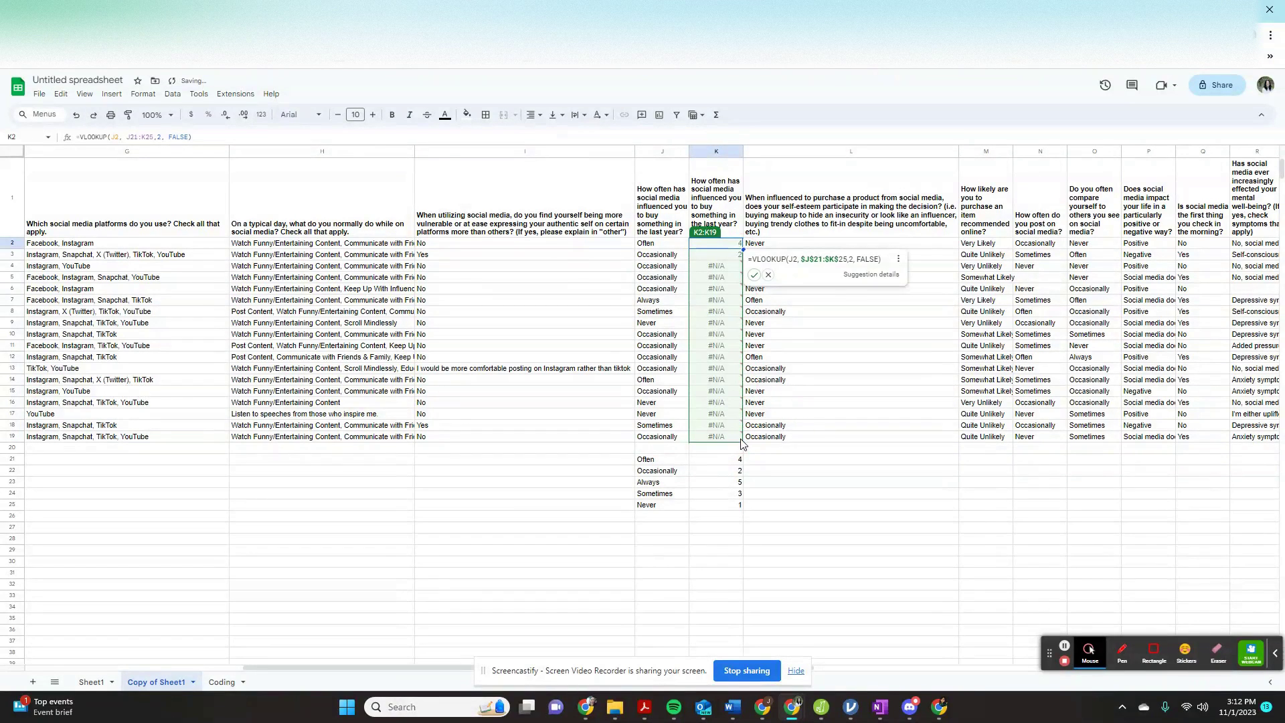
mouse_move(811, 263)
click(753, 276)
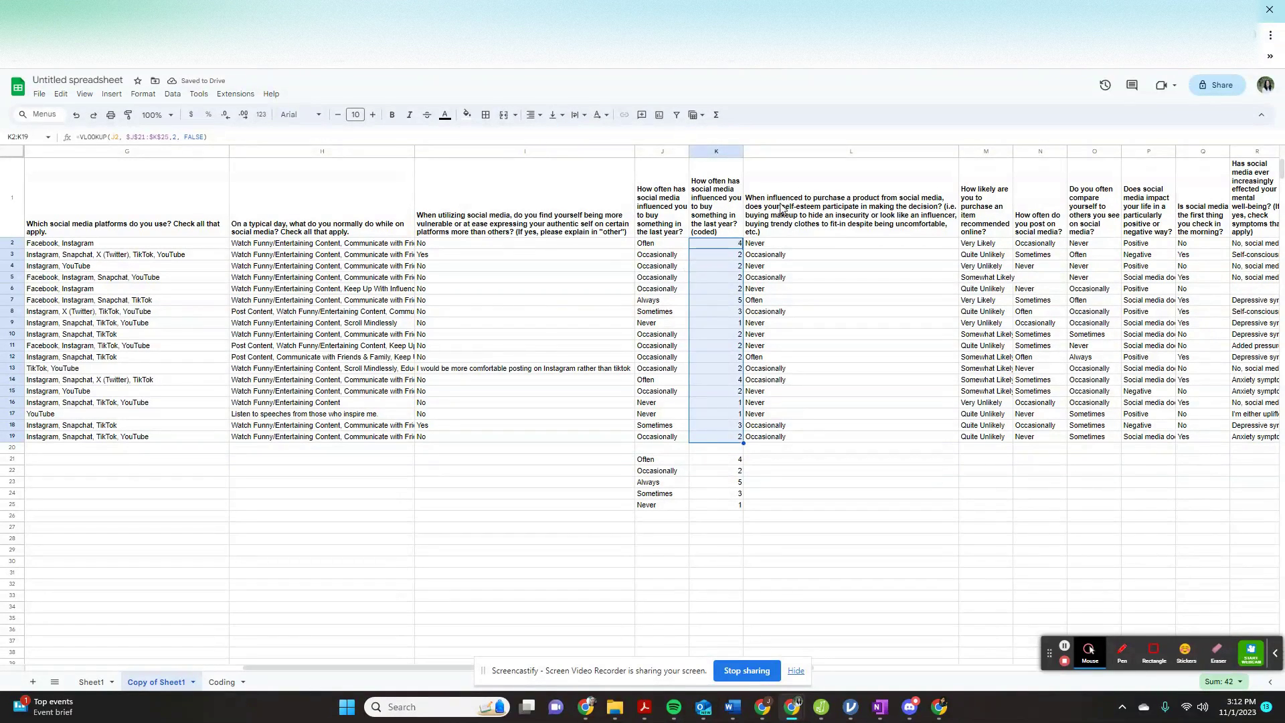
click(875, 152)
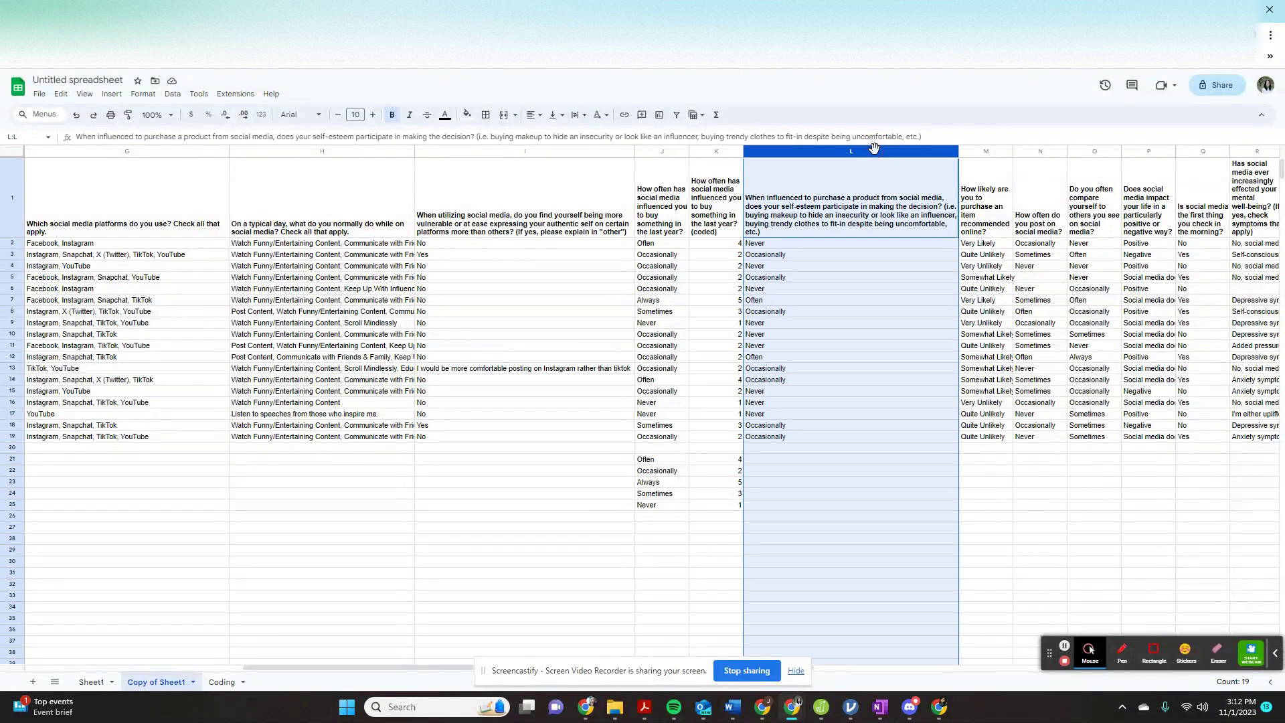
Step: Insert an empty column to the right of column L
right_click(829, 152)
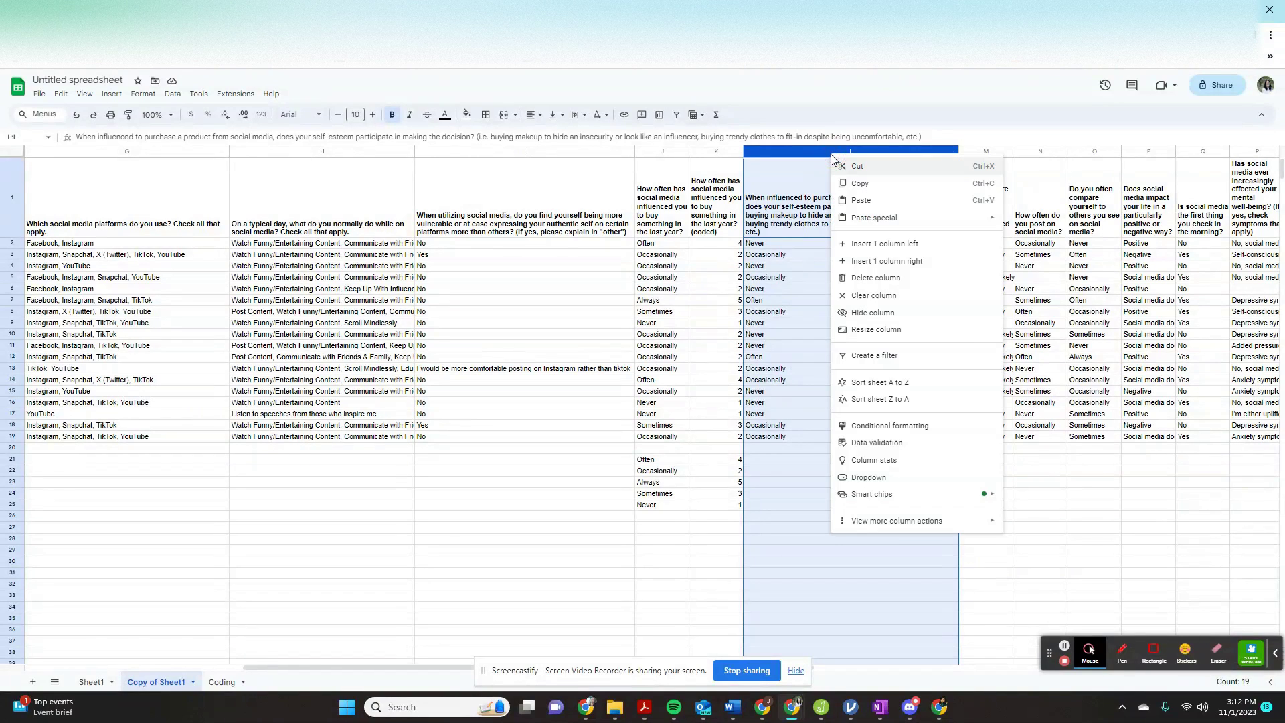
click(906, 268)
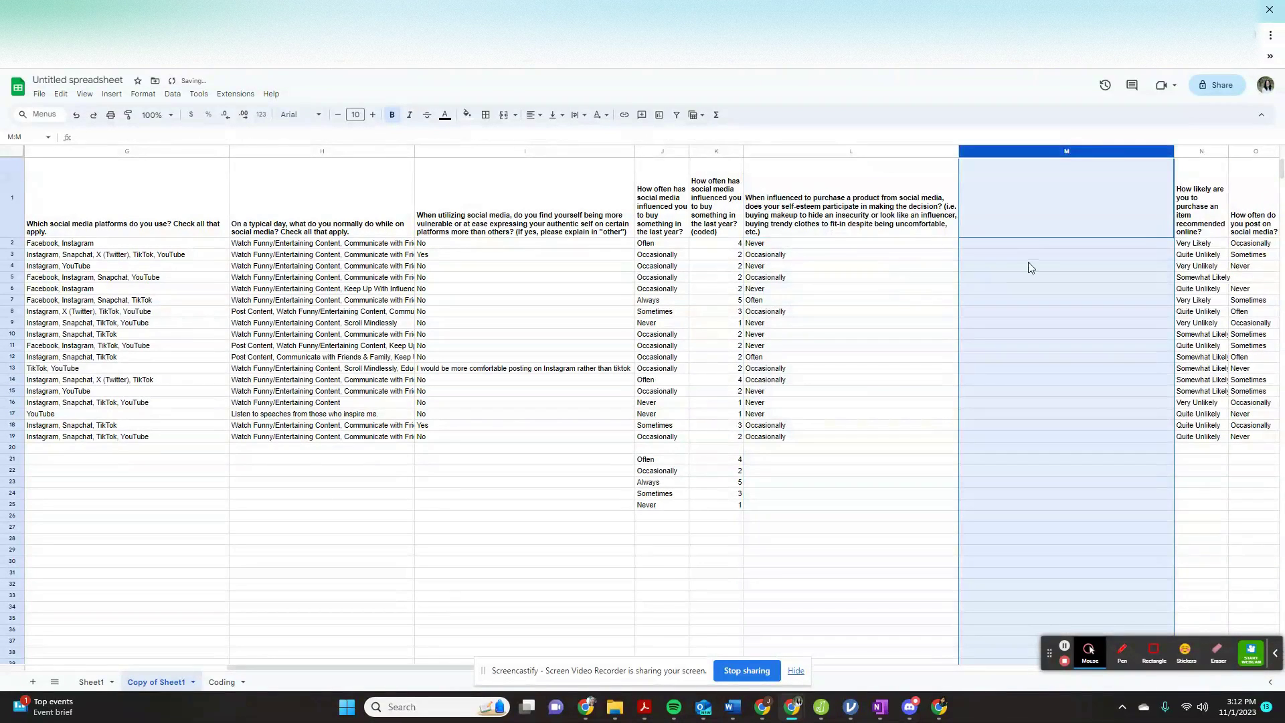
click(1038, 243)
Step: Copy the coded formulas from K2:K19 into M2:M19
drag(715, 245, 711, 439)
key(ctrl+c)
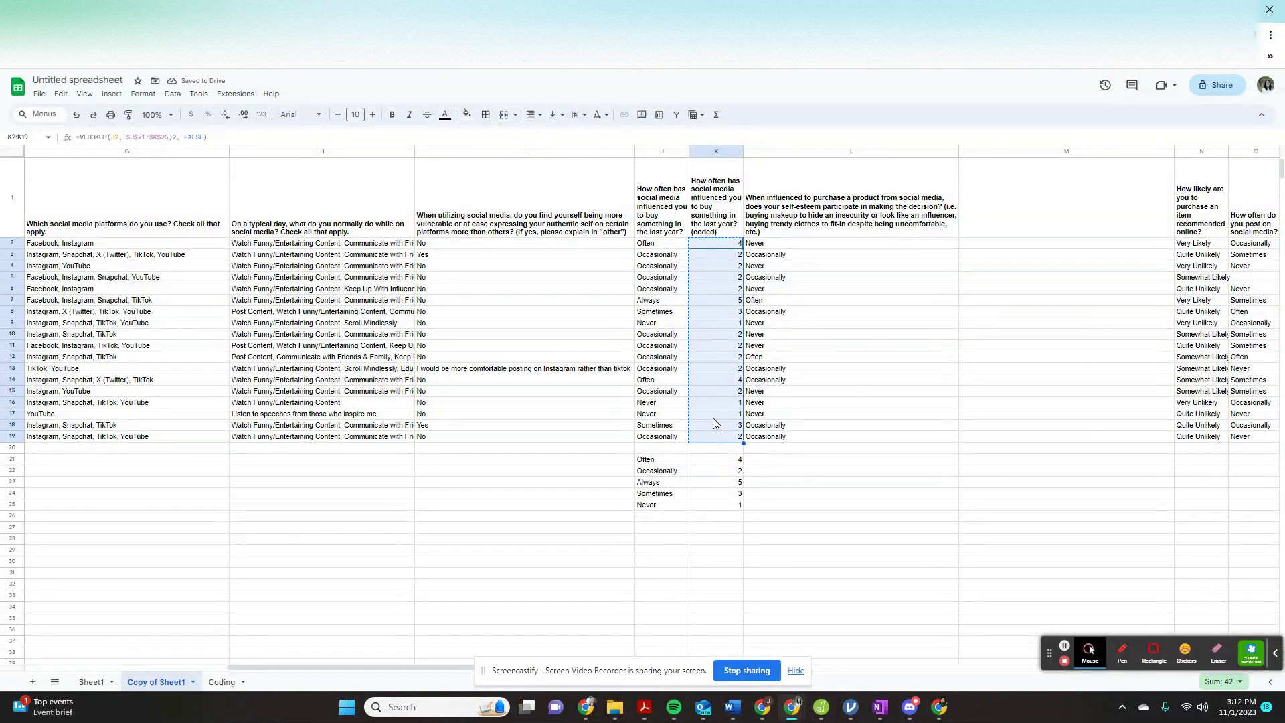
click(993, 244)
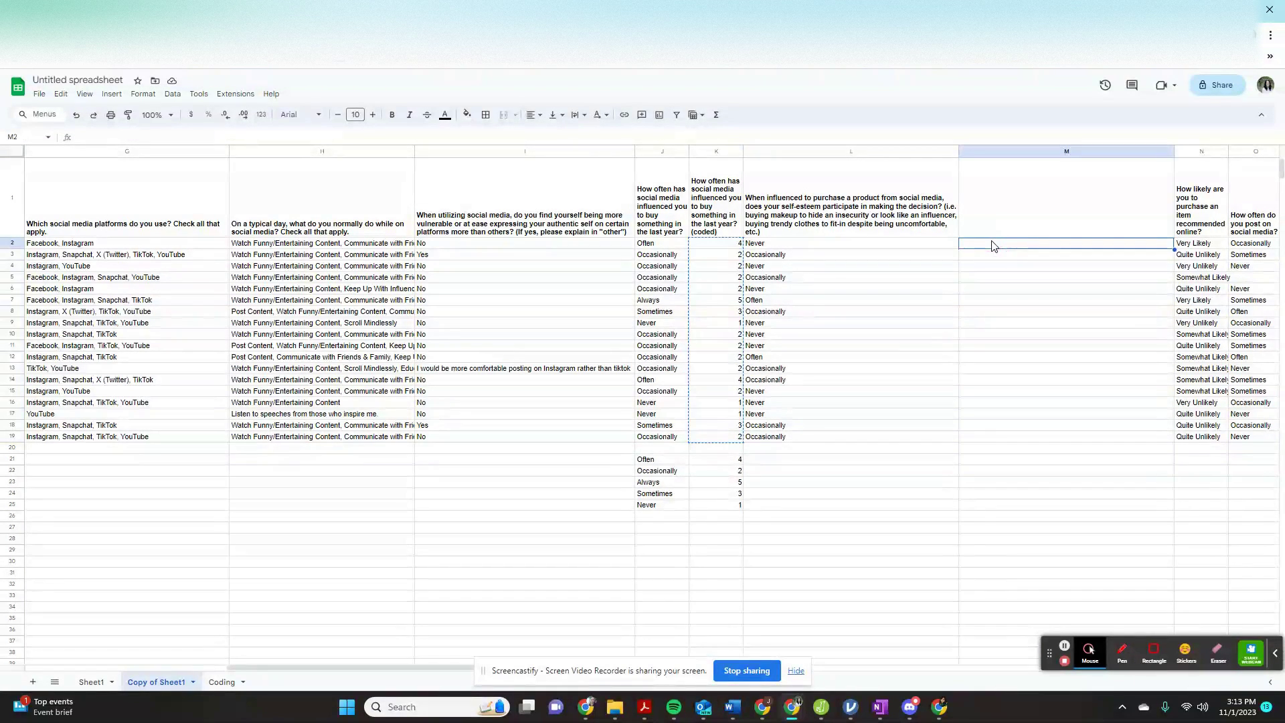
key(ctrl+v)
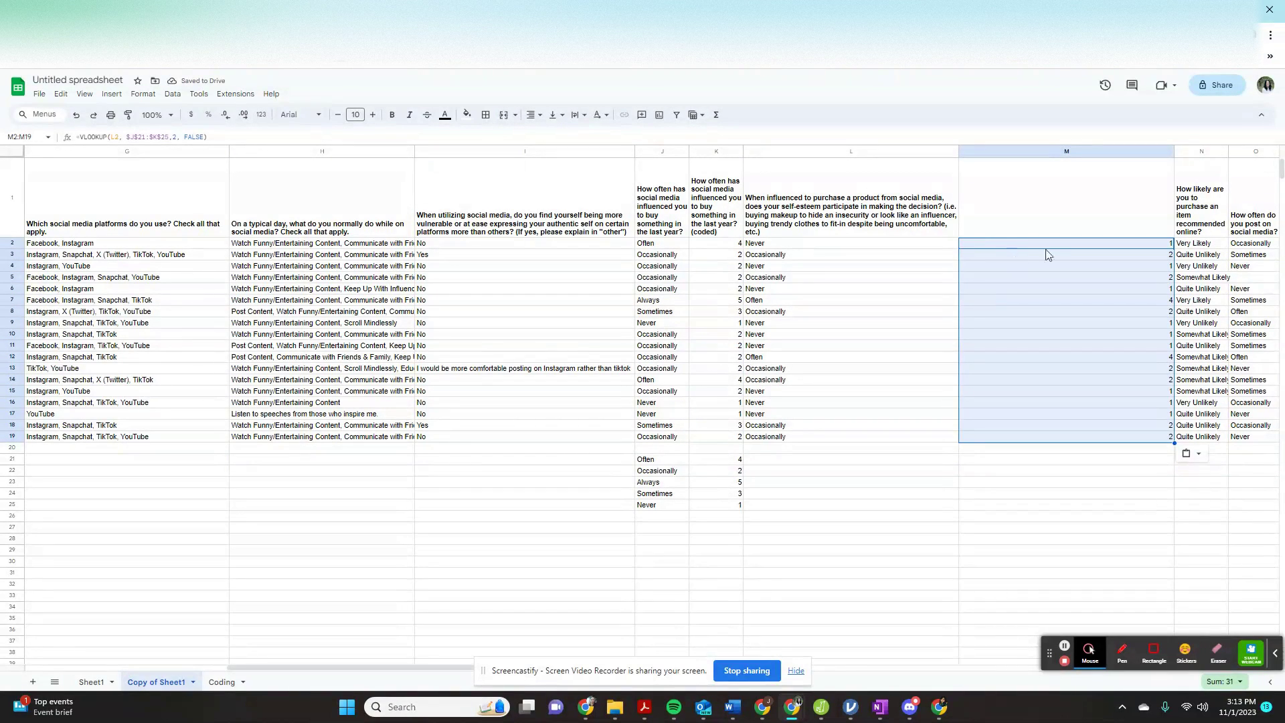
click(997, 245)
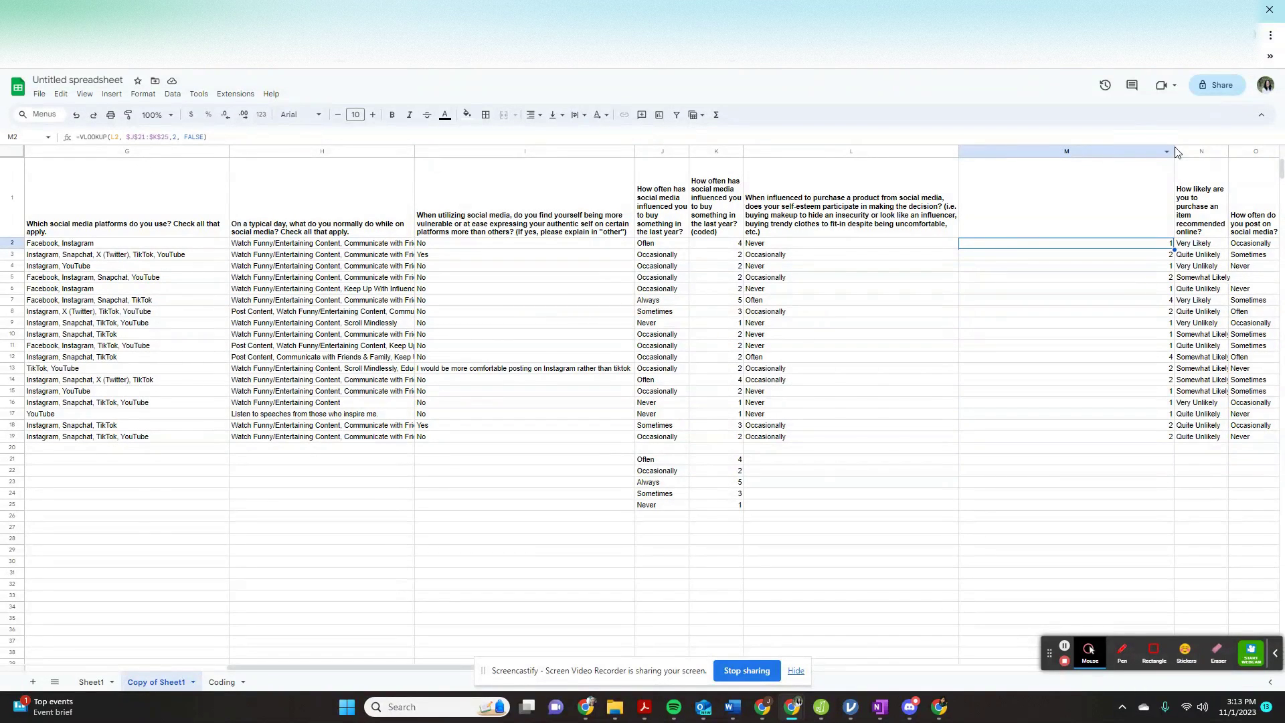
Step: Copy the self-esteem question header from L1 into M1
click(856, 221)
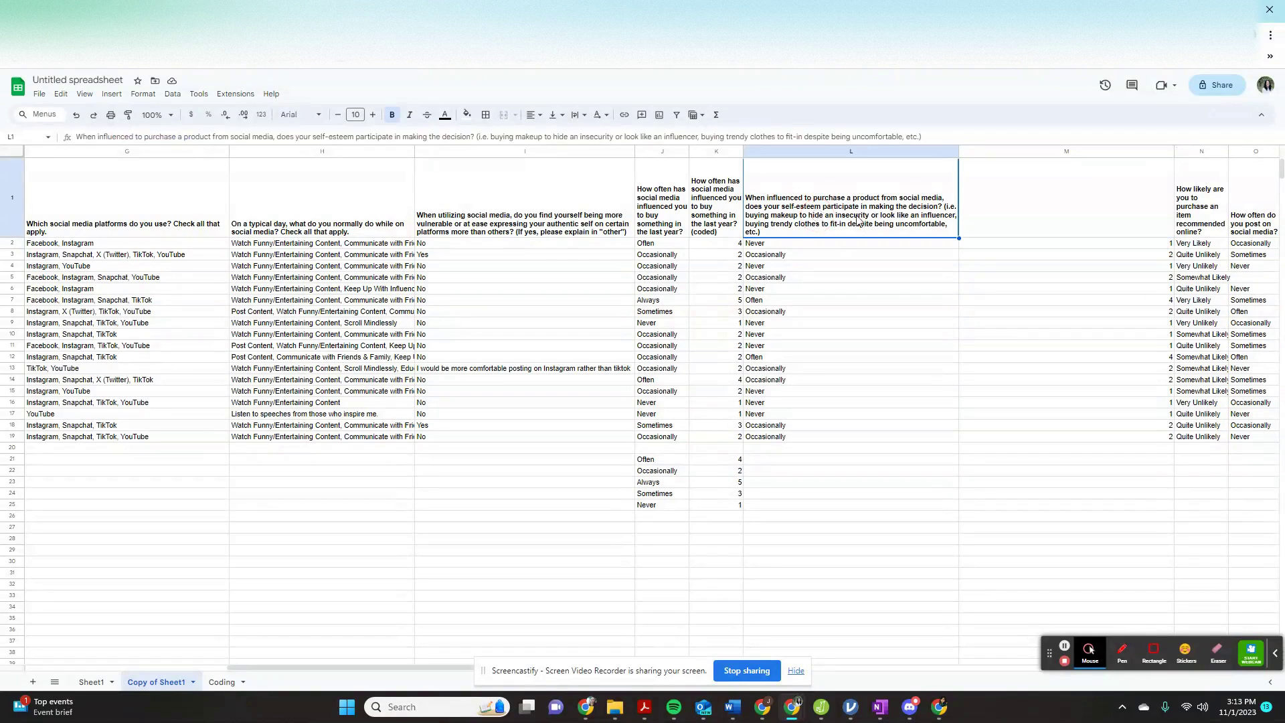
key(ctrl+c)
click(1011, 212)
key(ctrl+v)
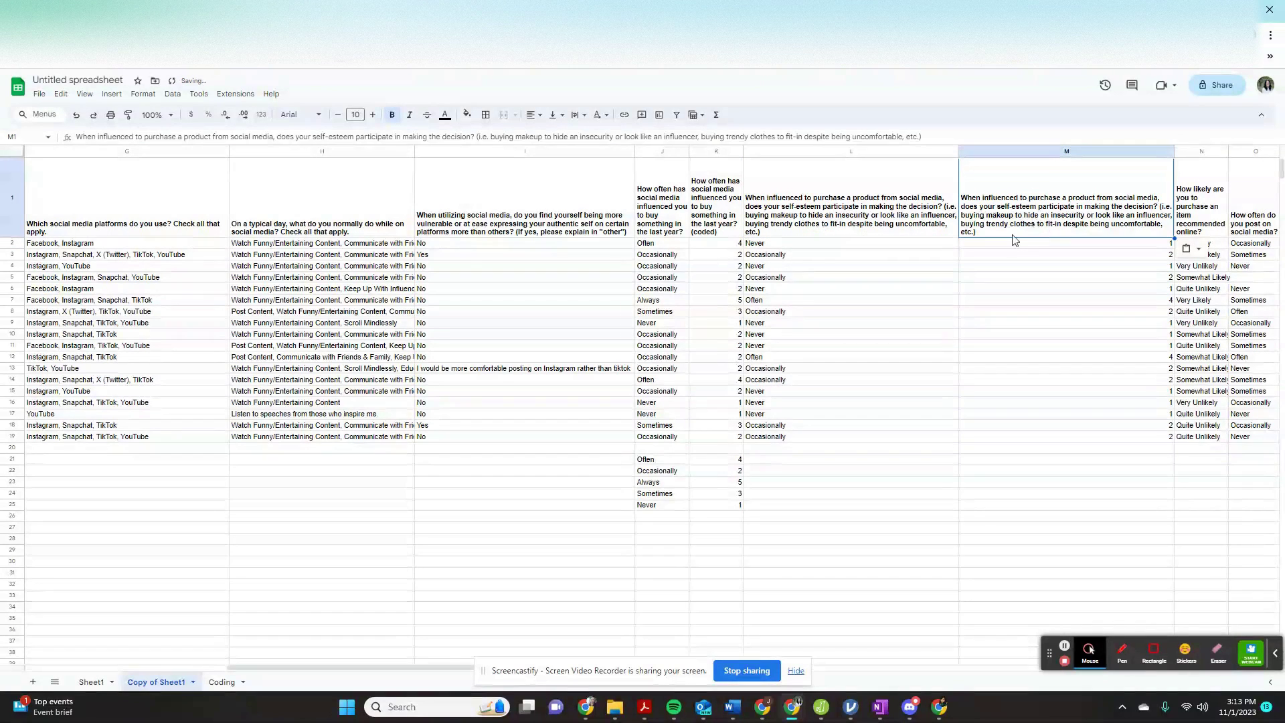
Step: Replace the example text in M1 with '(coded)' and narrow column M so the header wraps
double_click(1010, 225)
drag(1191, 190, 1035, 170)
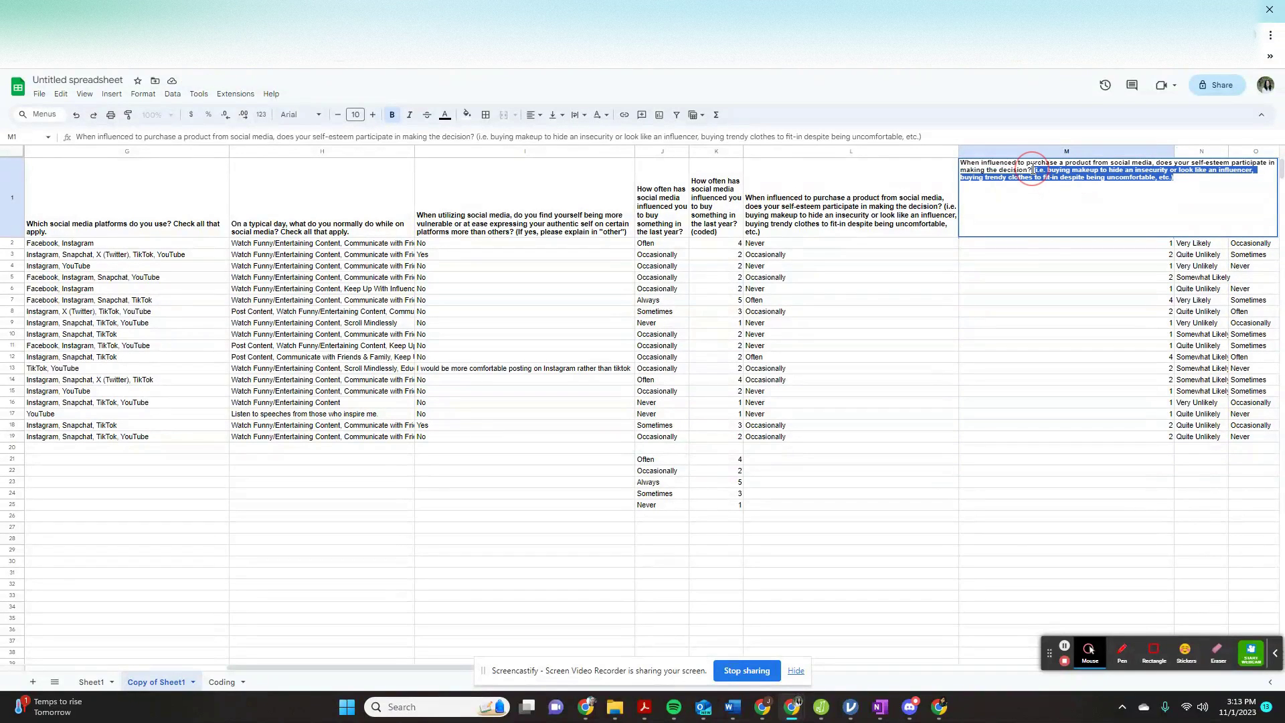
text(coded)
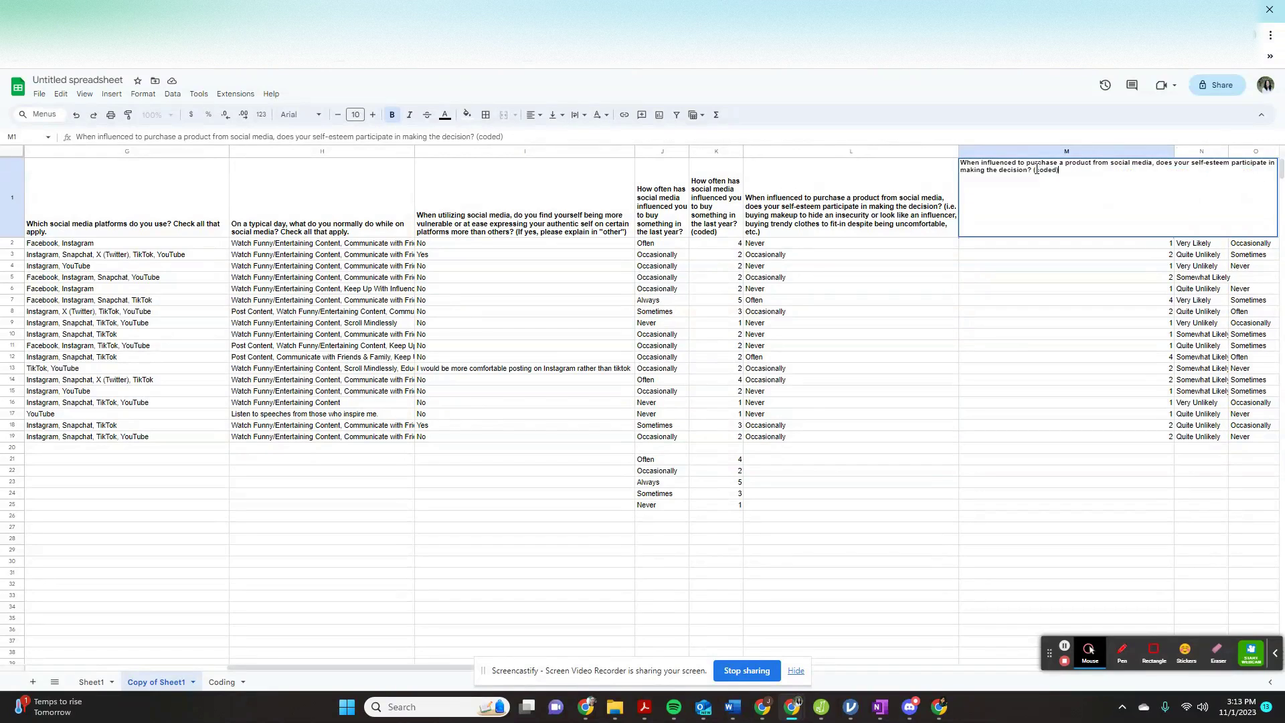
key(Return)
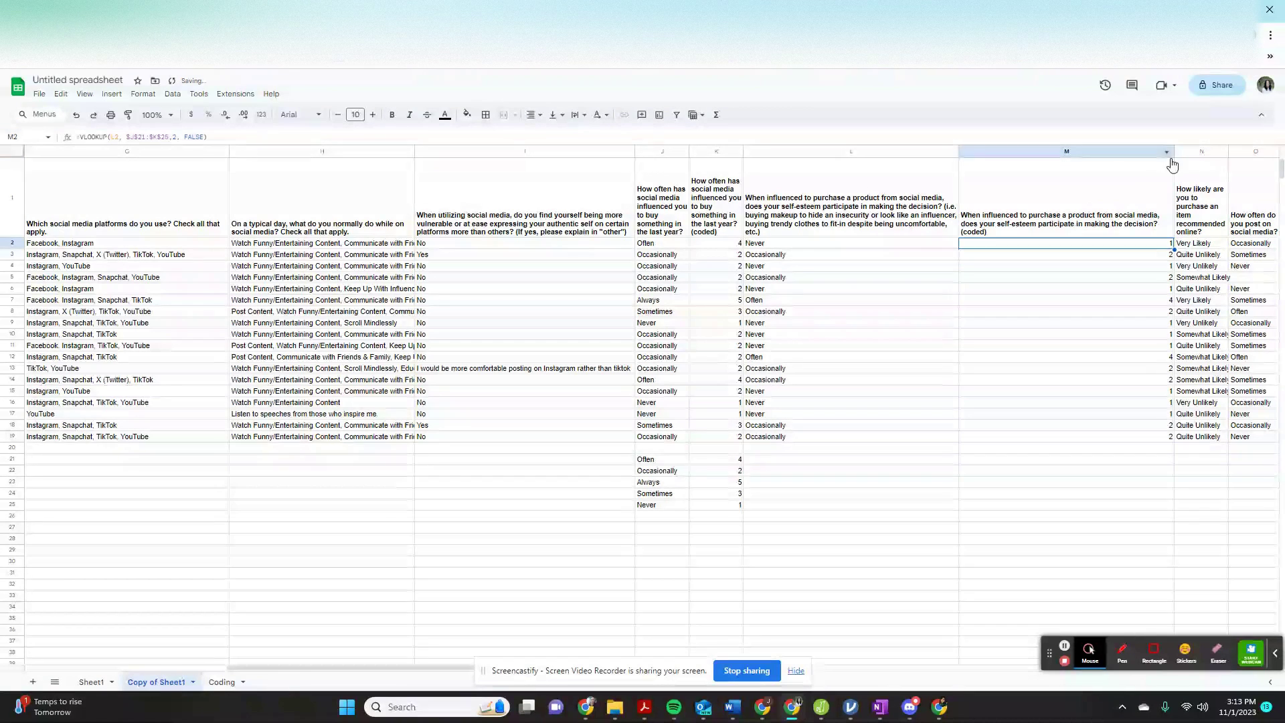
drag(1174, 154, 1109, 159)
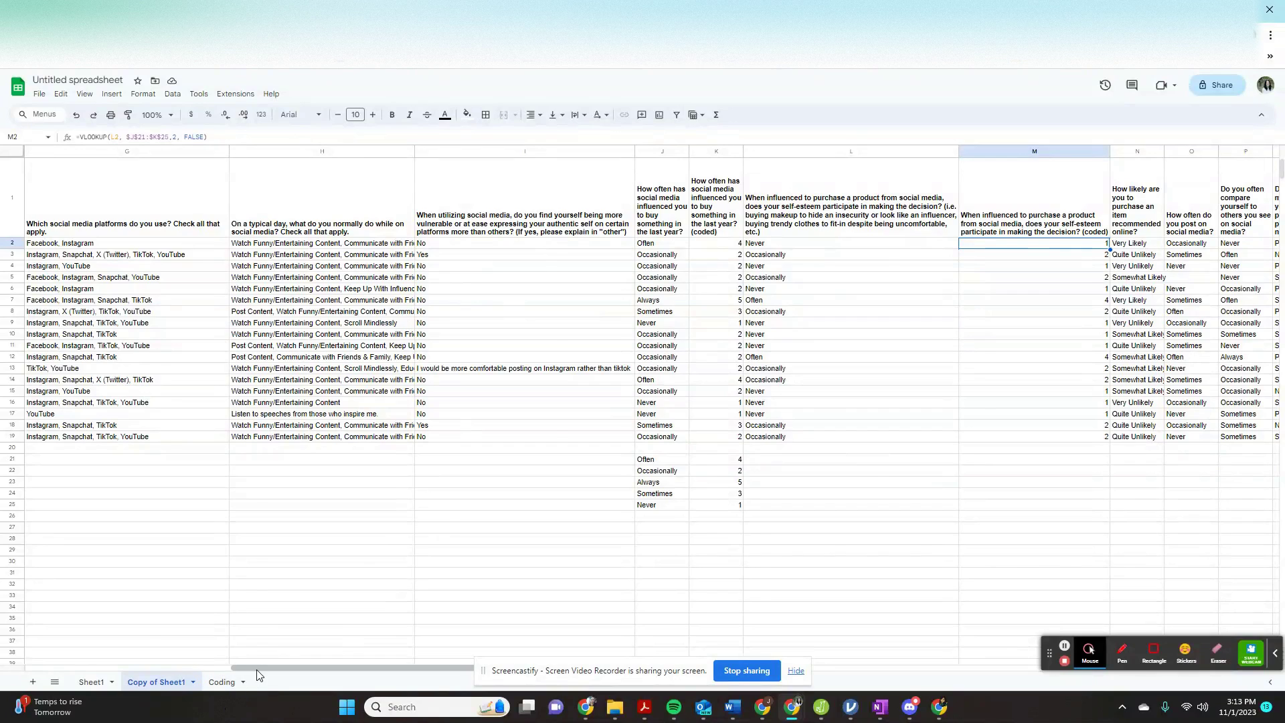
drag(260, 667, 146, 668)
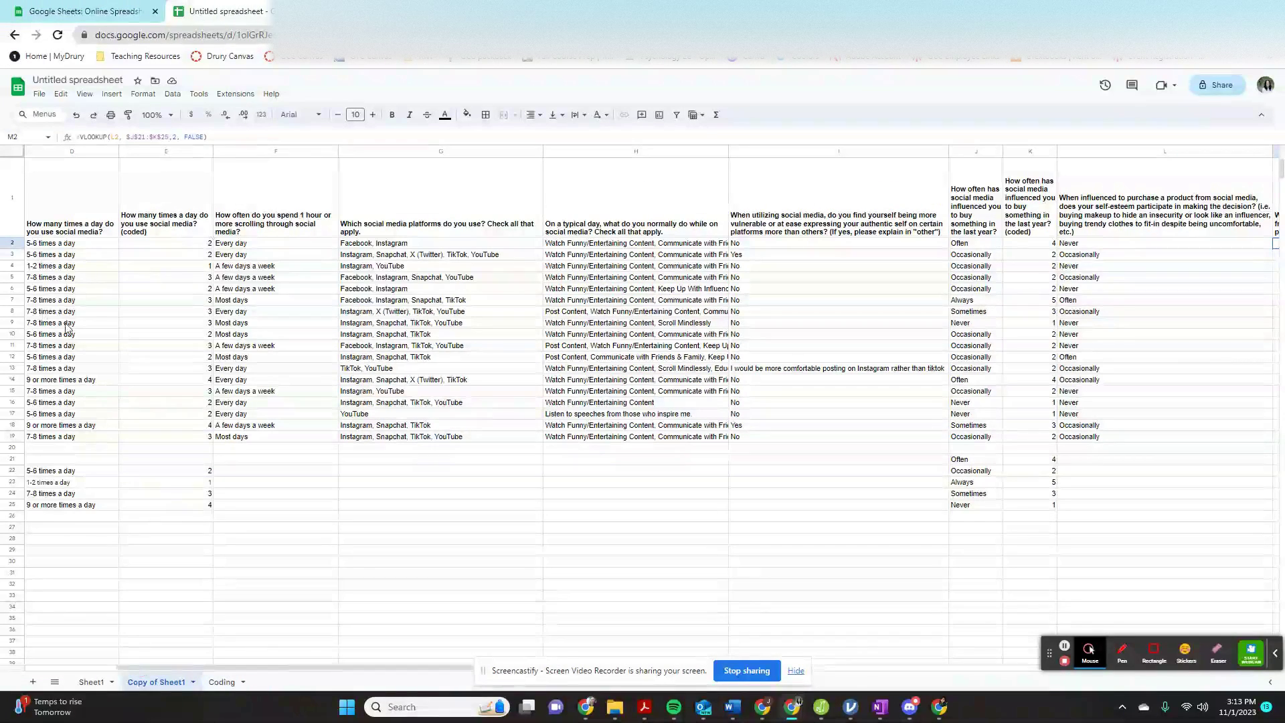
Step: Scroll the sheet back left to column A to show Timestamp through the coded columns
drag(163, 668, 68, 669)
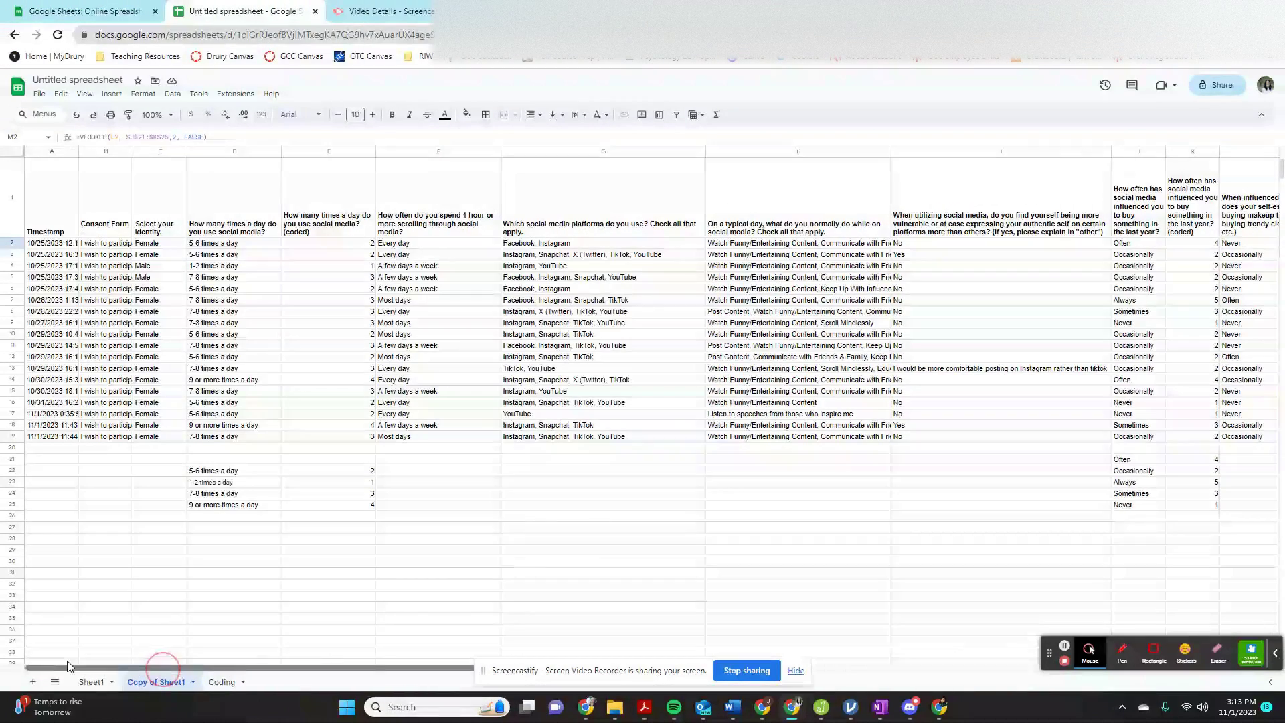